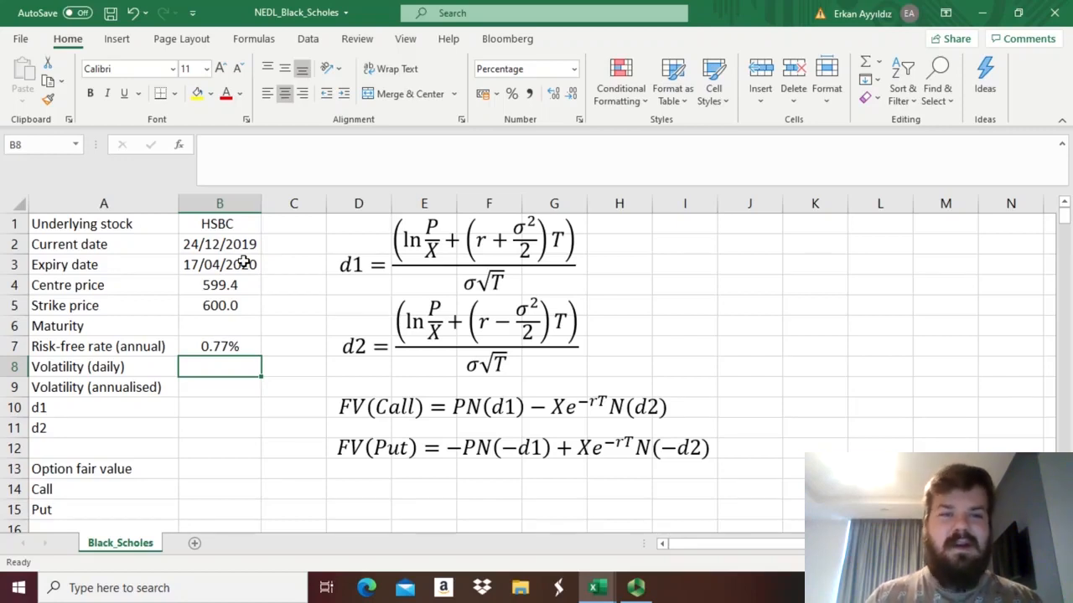
Review the option inputs for current date, expiry date, centre price and strike price.
click(210, 242)
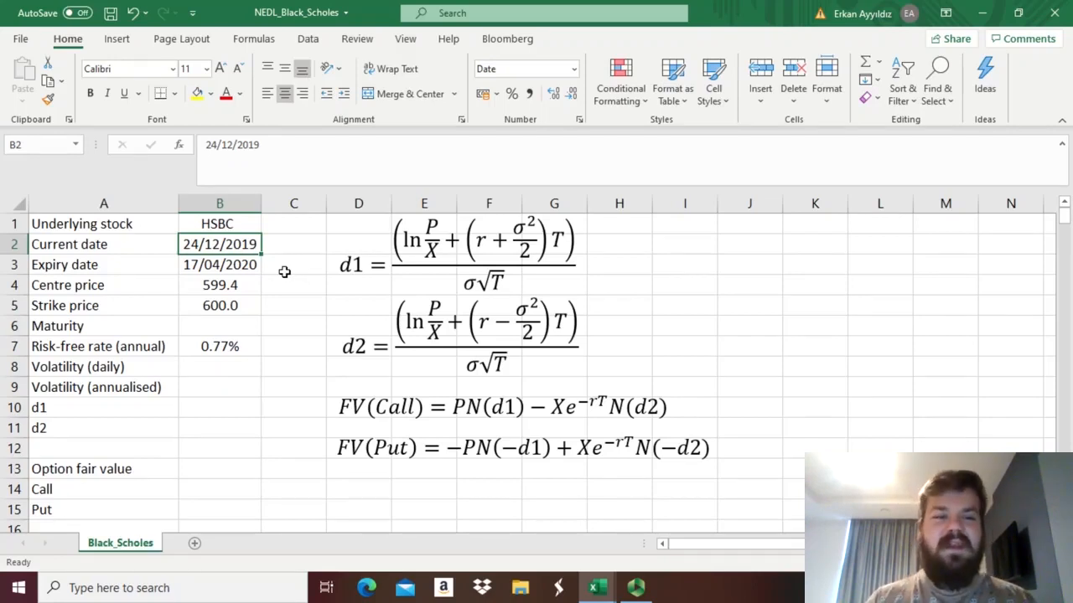
click(233, 262)
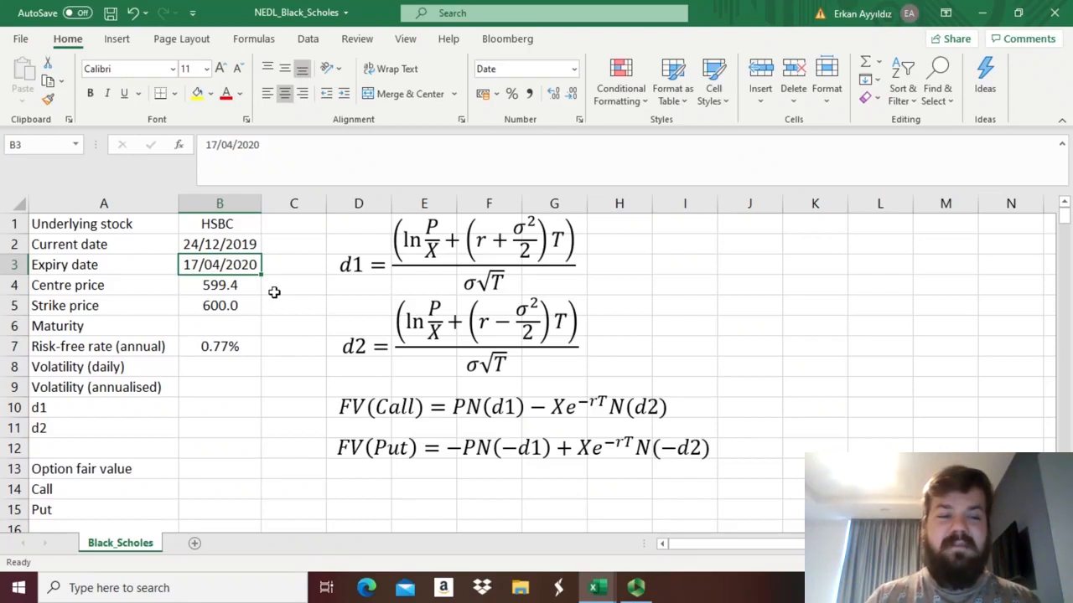
click(209, 285)
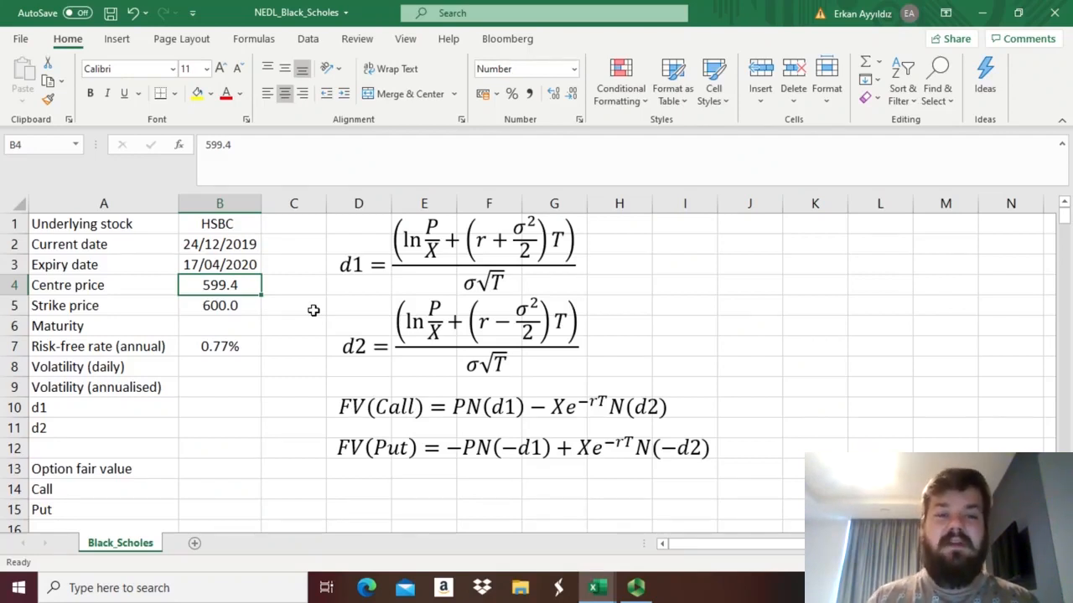
click(223, 306)
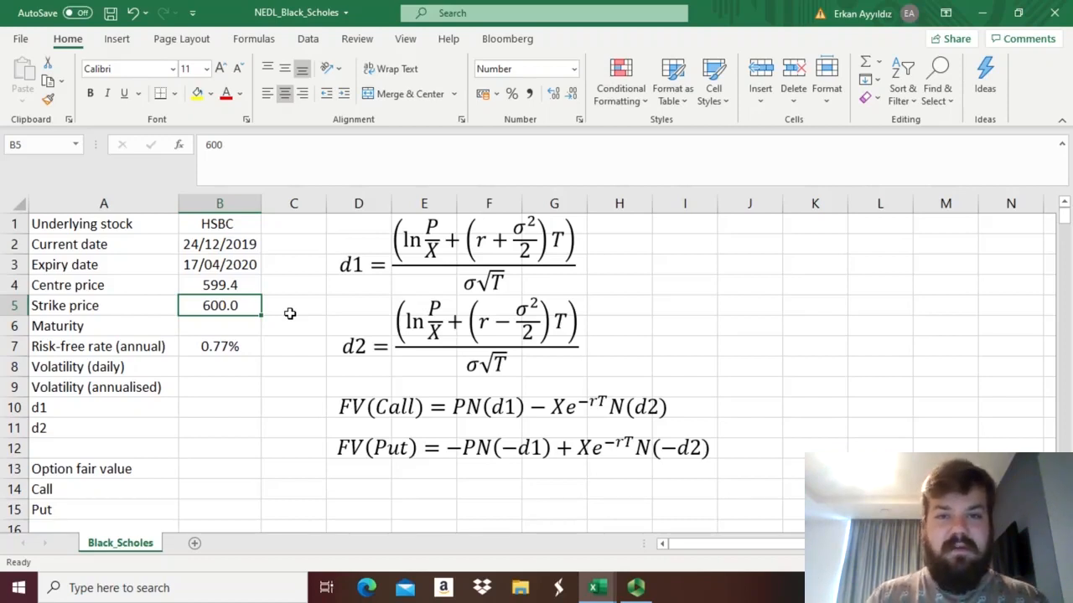
Calculate the maturity in years in B6 with the formula =(B3-B2)/365.
key(Down)
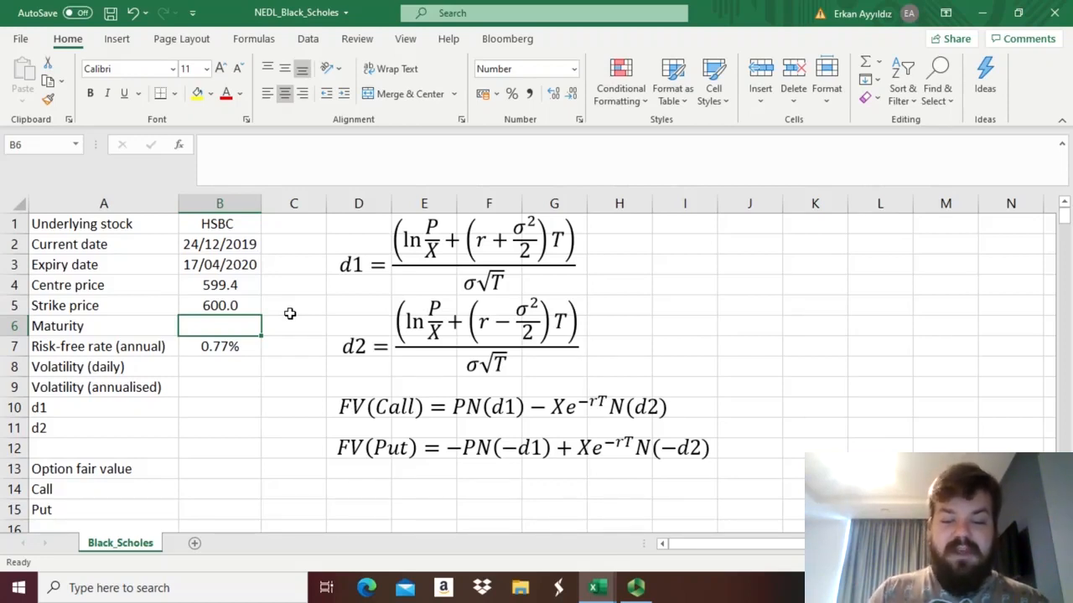
text(=()
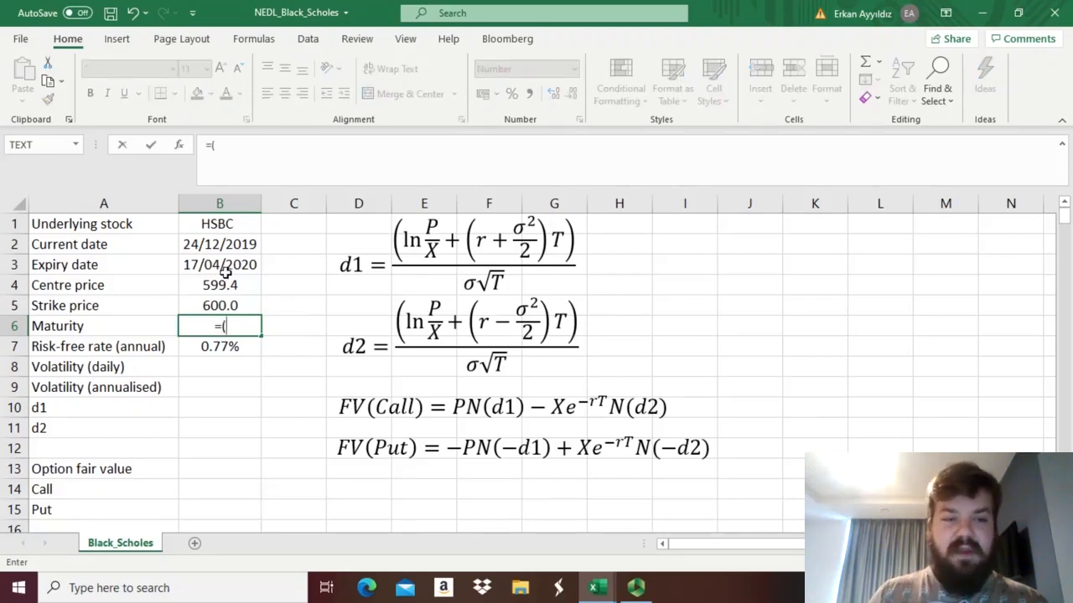
click(225, 268)
text(-)
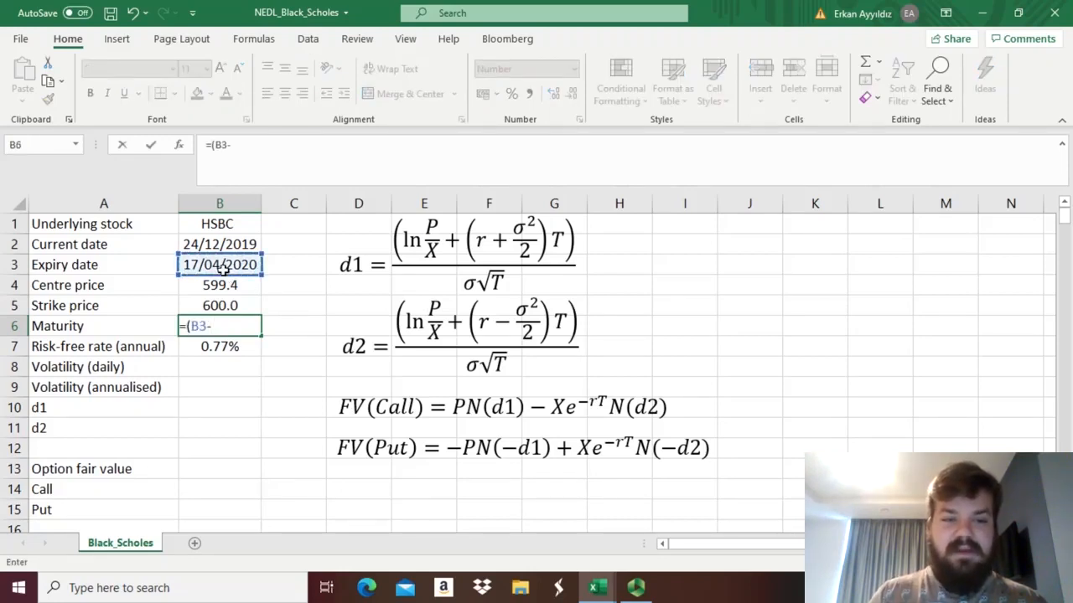
click(205, 244)
text())
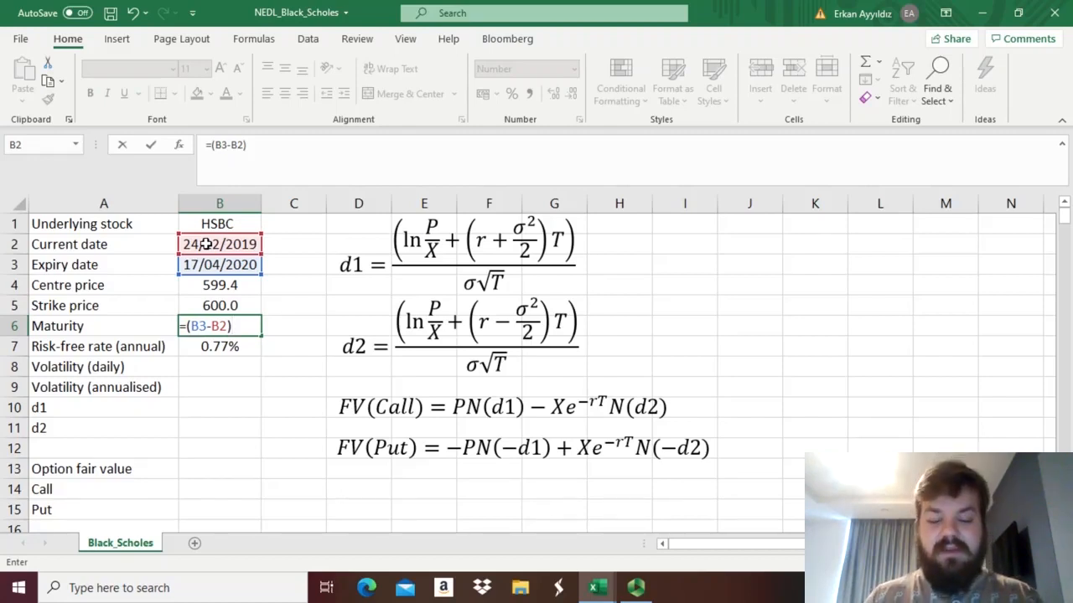
text(/365)
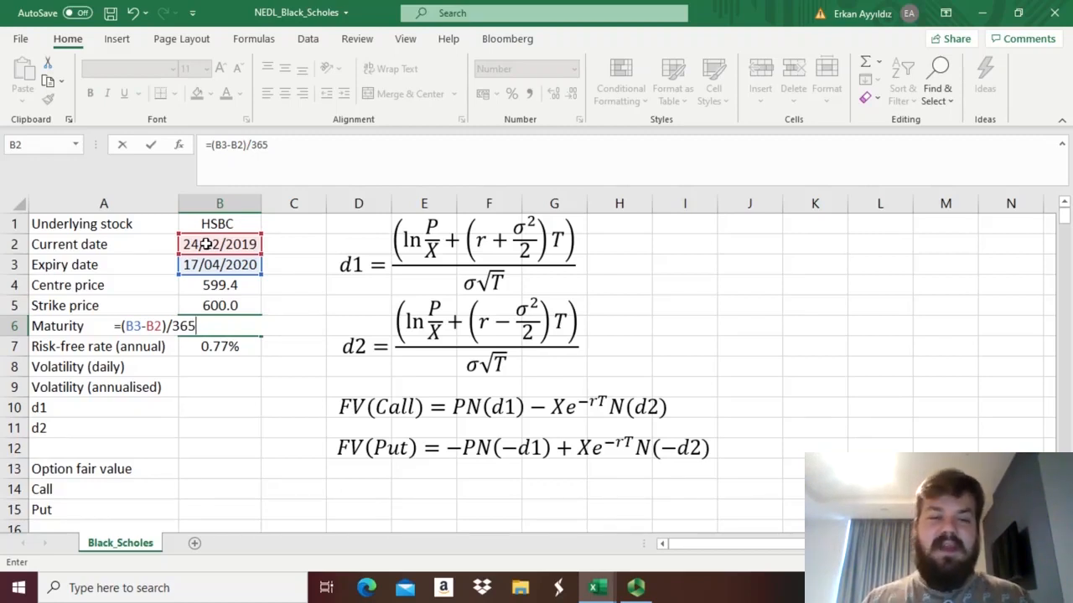
key(Return)
key(Up)
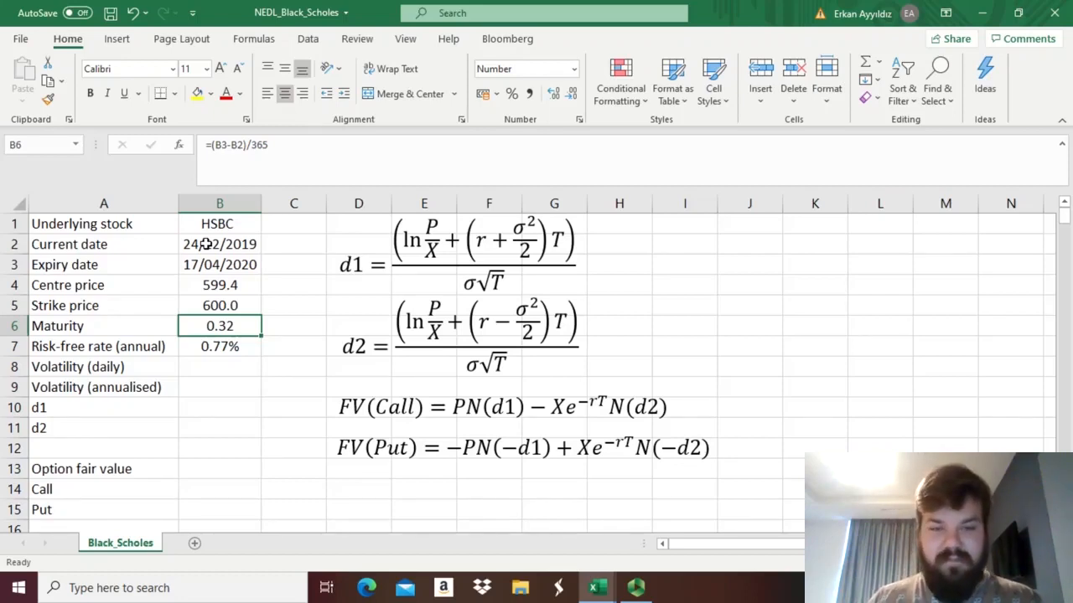
Examine the annual risk-free rate and the dated stock price history from its first row to its last.
key(Down)
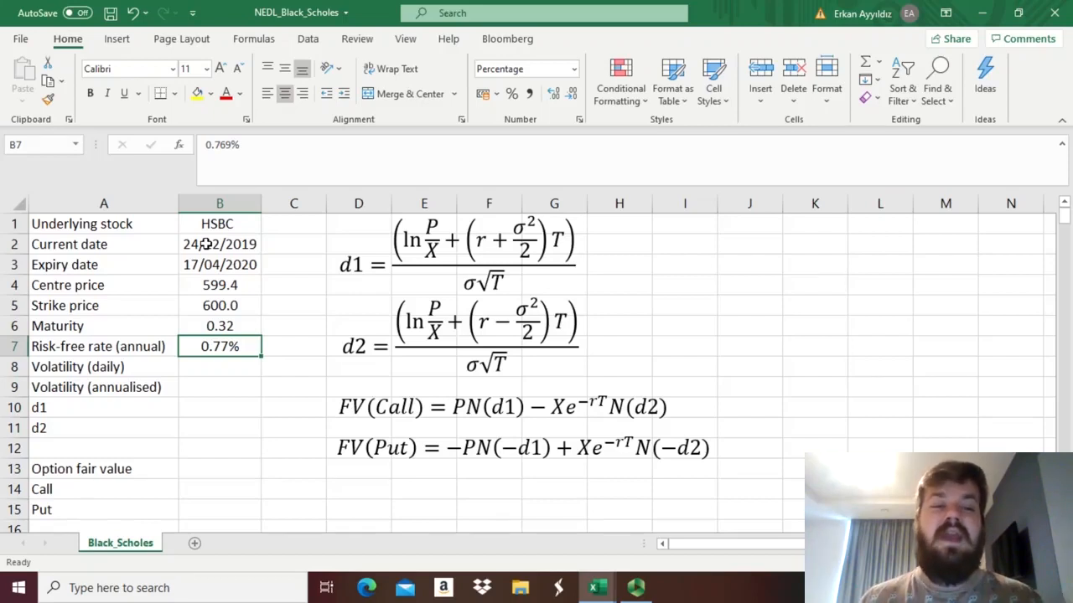
click(216, 329)
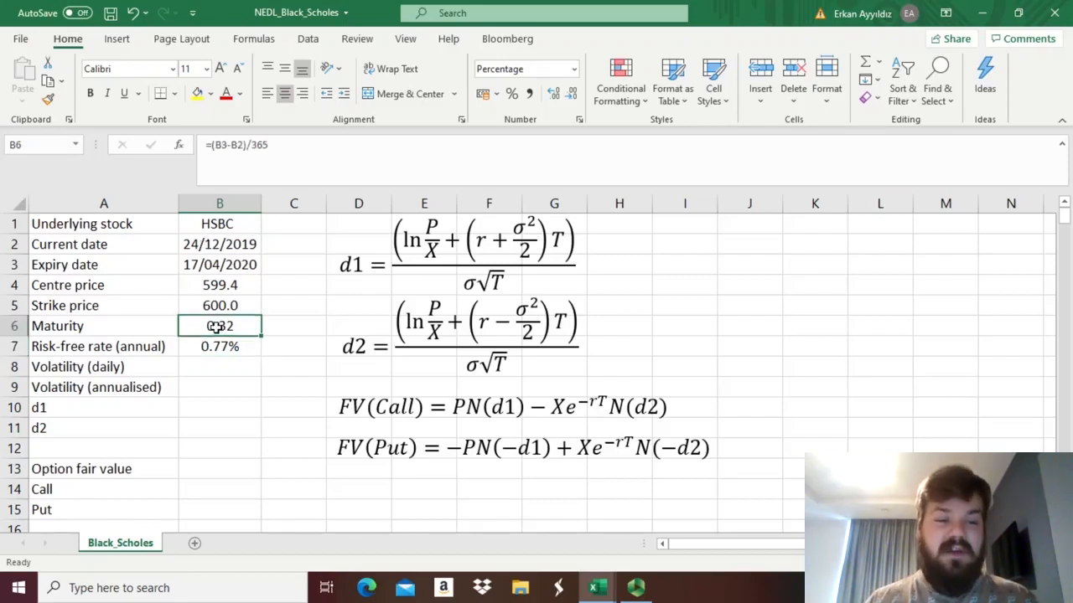
click(206, 349)
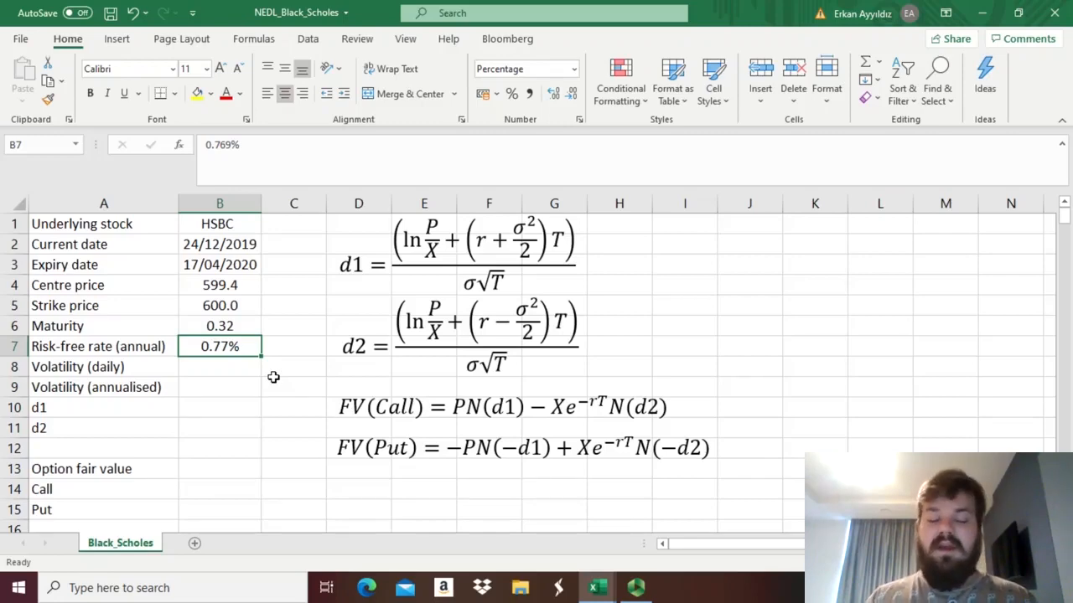
key(Down)
key(Down)
key(Down)
key(Down)
key(Down)
key(Down)
key(Down)
key(Down)
key(Down)
key(Down)
key(Down)
key(Down)
key(Down)
key(Down)
key(Down)
key(Down)
key(Down)
key(Down)
key(Down)
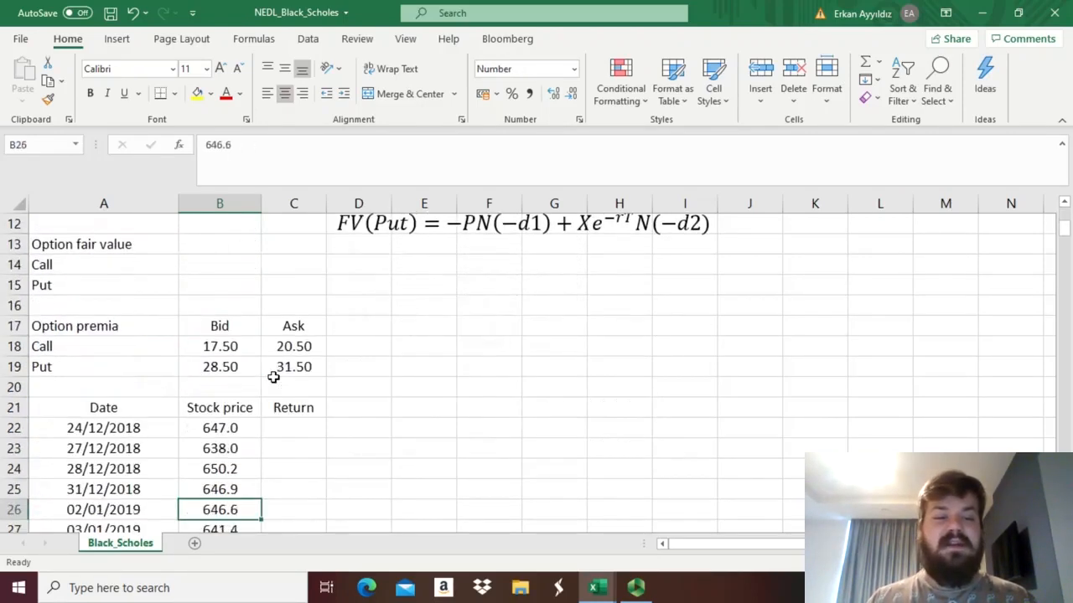
key(Down)
key(Down)
key(Down)
key(Down)
key(Down)
key(Down)
key(Down)
key(Down)
key(Down)
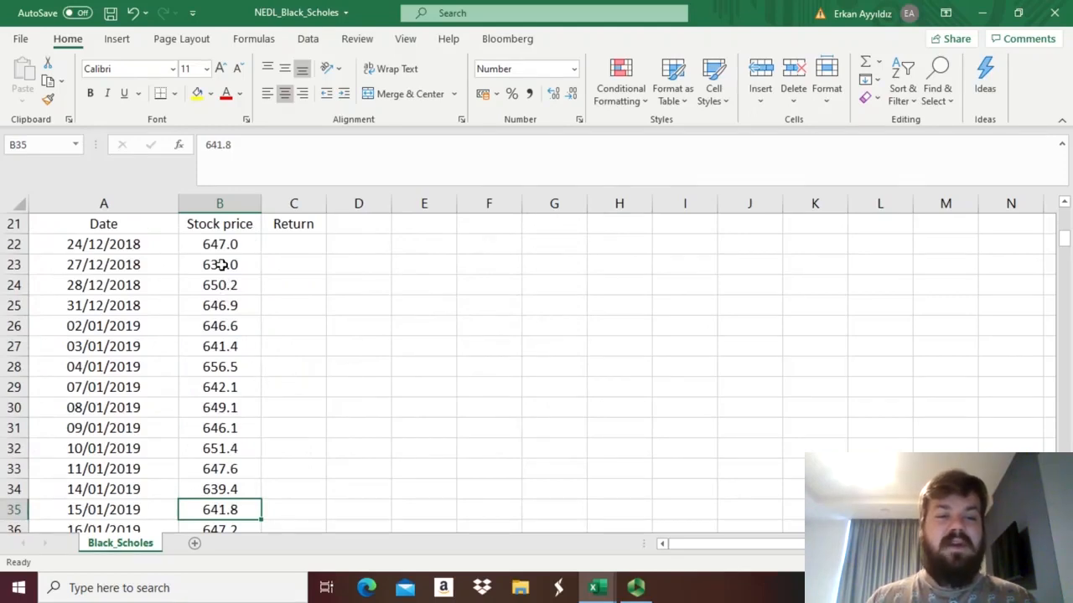
click(207, 246)
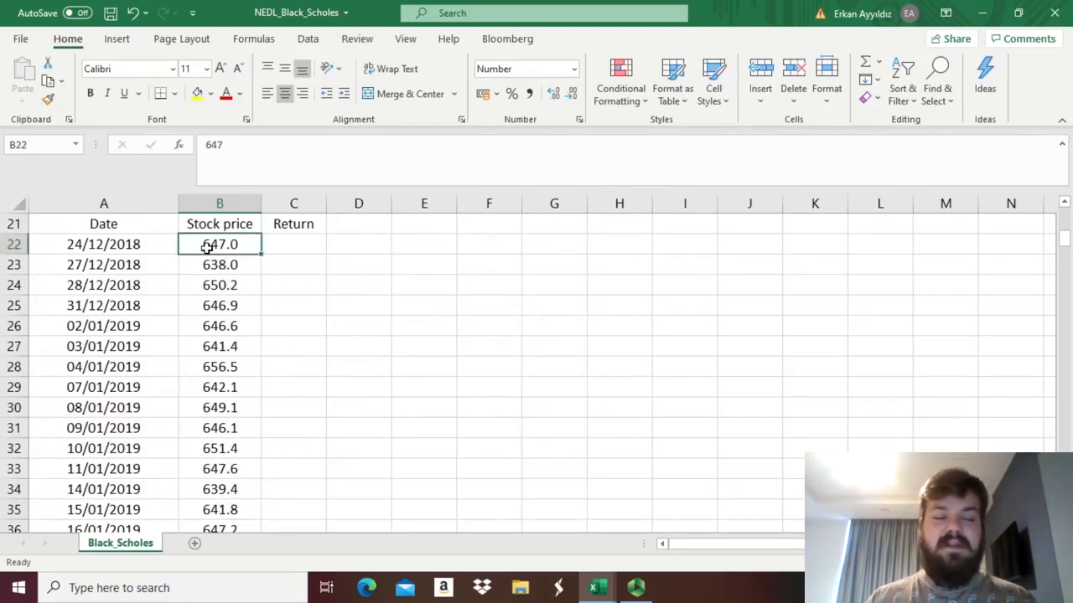
key(Down)
key(Left)
key(Up)
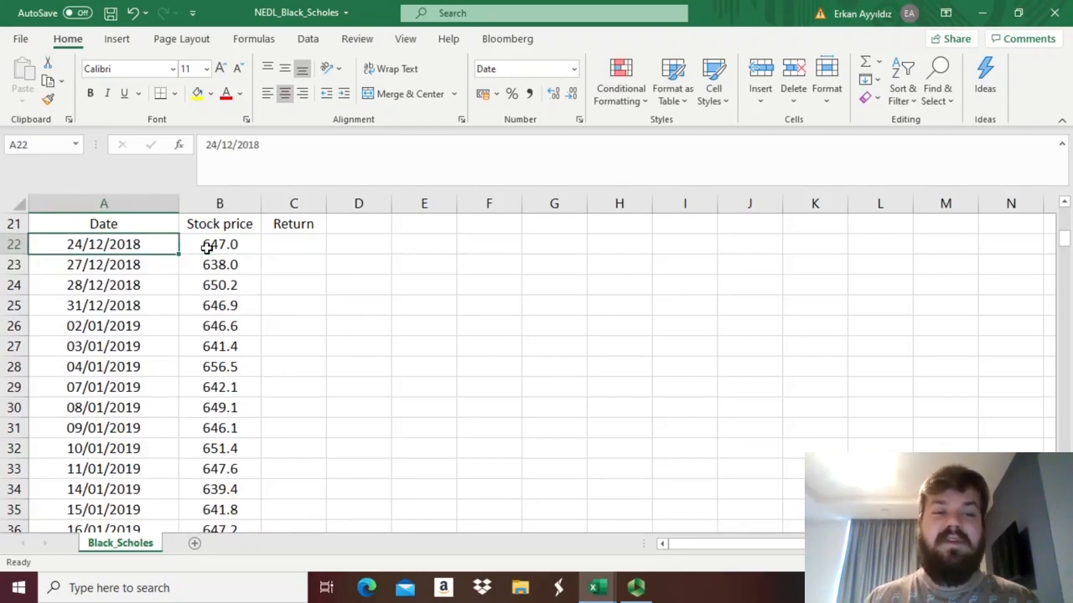
key(ctrl+Down)
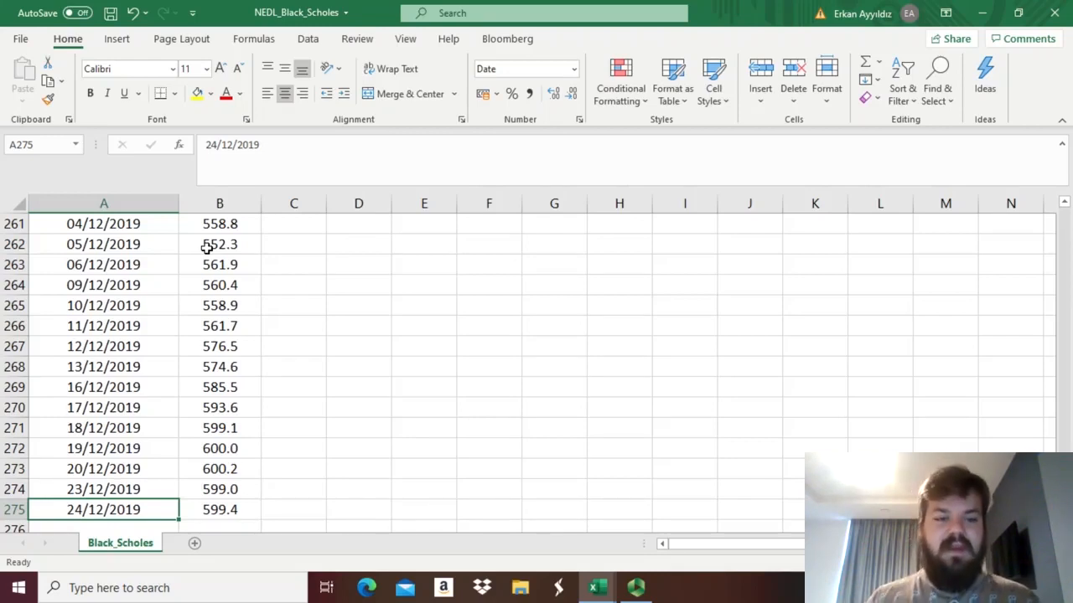
key(Right)
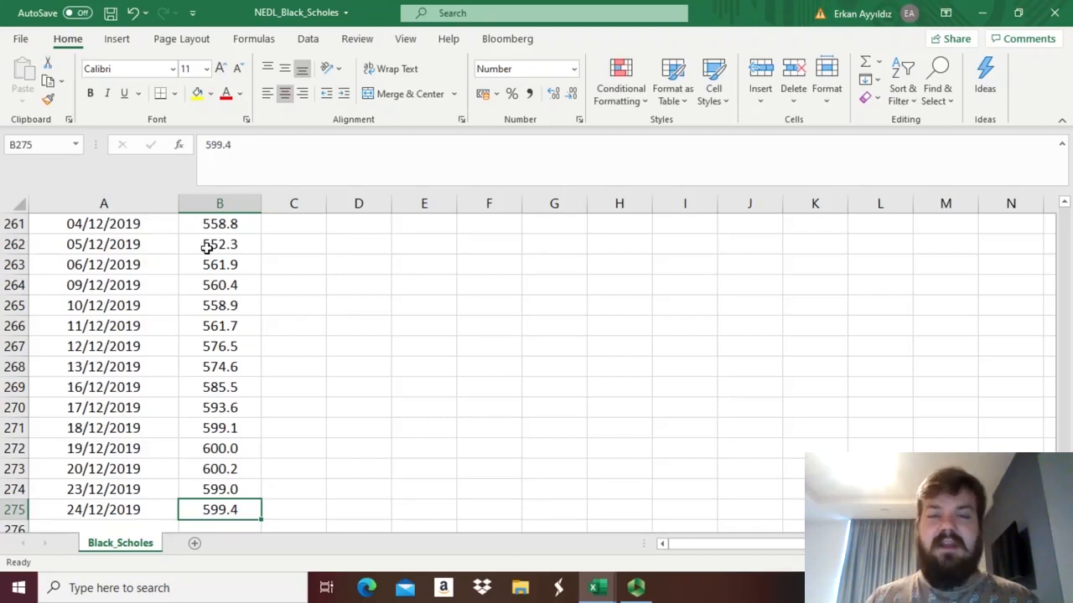
Calculate the daily return in C23 as =B23/B22-1 and fill it down the whole stock price history.
key(ctrl+Up)
key(Right)
key(Down)
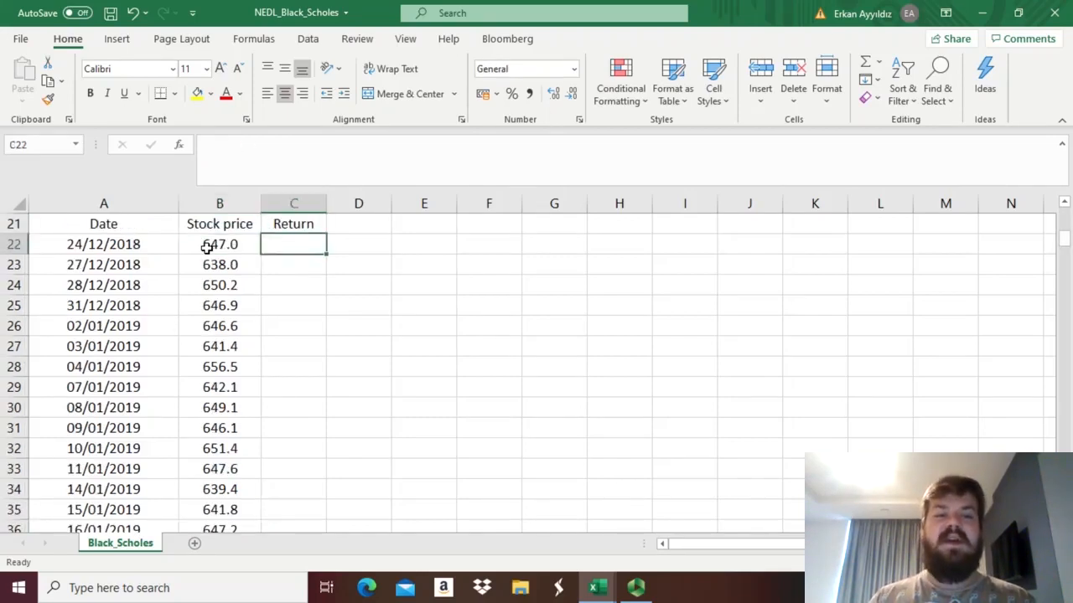
key(Down)
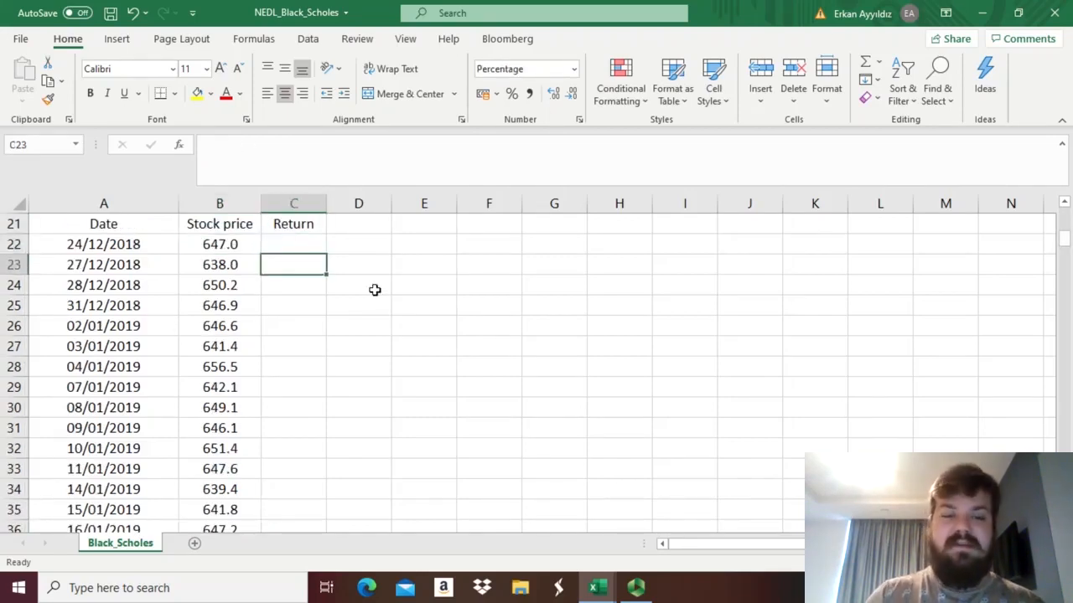
text(=)
key(Left)
text(/)
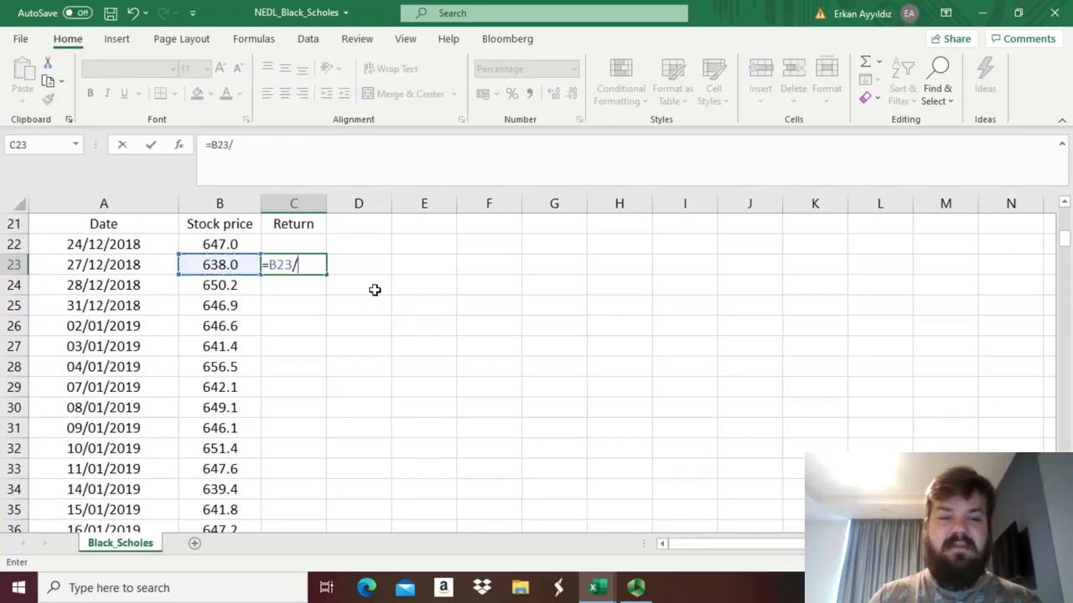
click(228, 241)
text(-1)
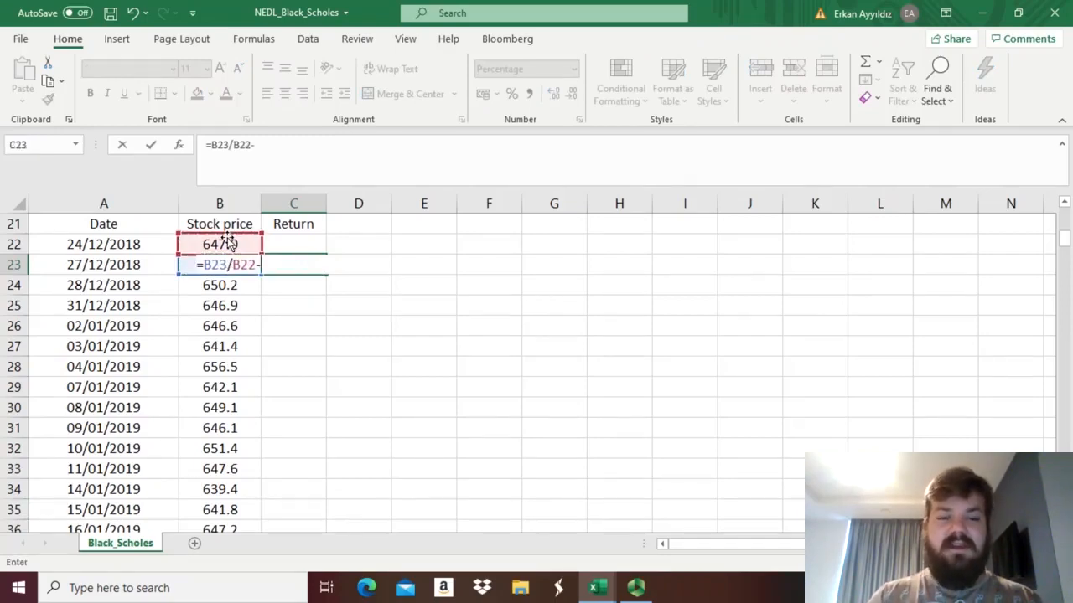
key(Return)
click(300, 268)
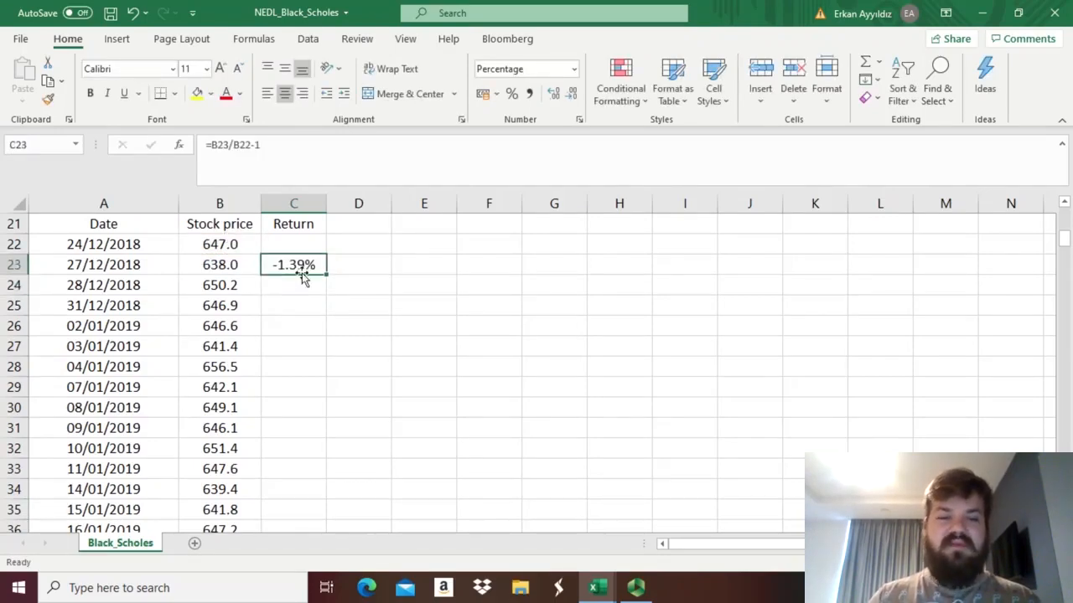
double_click(326, 276)
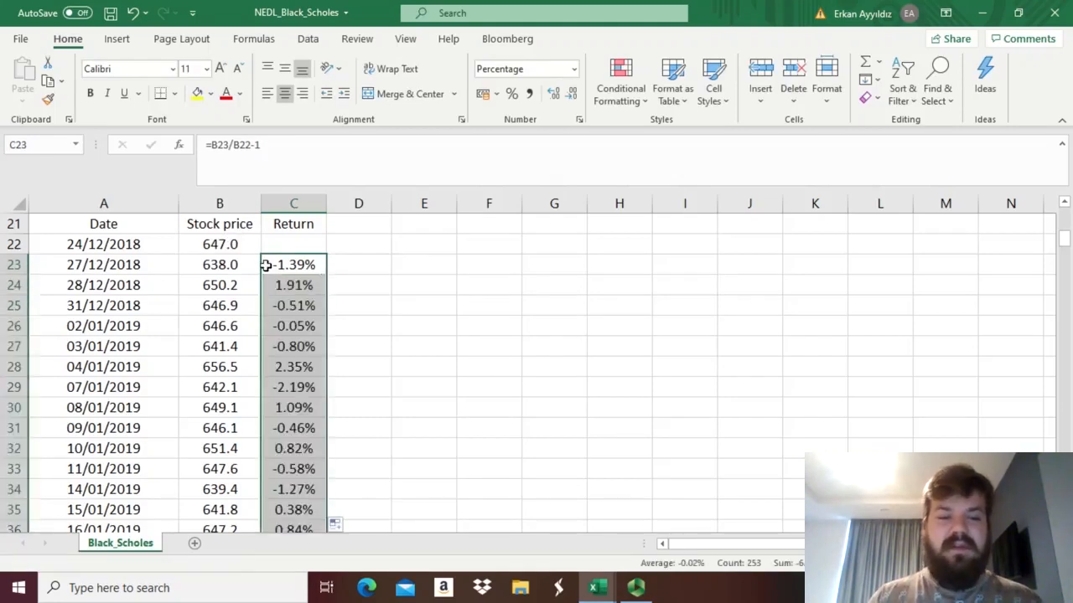
Calculate the daily volatility in B8 as the sample standard deviation of all returns, =STDEV.S(C23:C275).
key(Up)
key(Up)
key(Left)
key(Up)
key(Up)
key(Up)
key(Up)
key(Up)
key(Up)
key(Up)
key(Up)
key(Up)
key(Up)
key(Up)
key(Up)
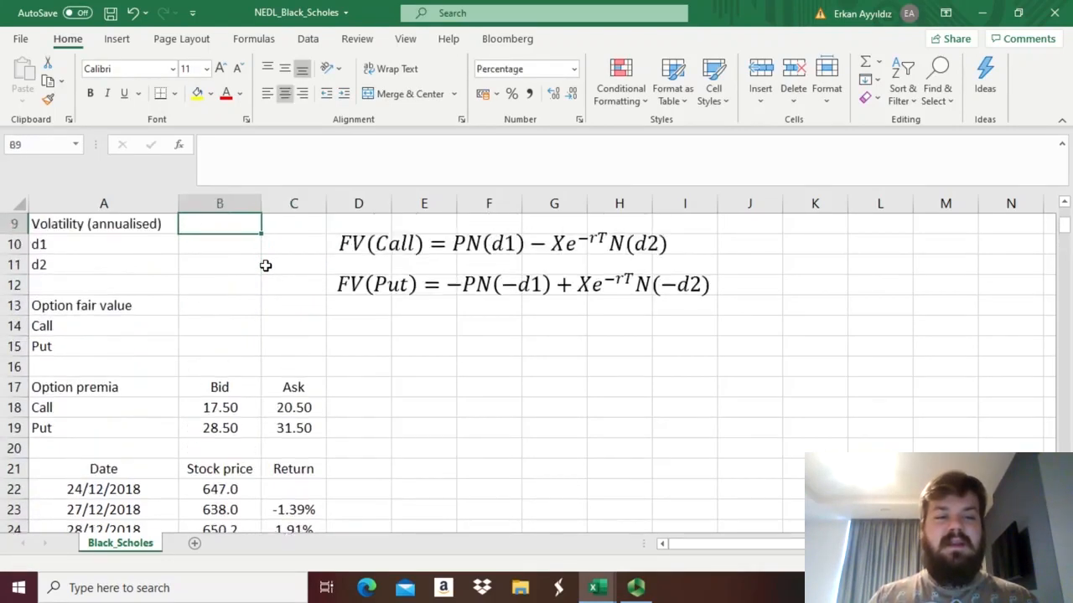
key(Up)
key(Up)
key(Up)
key(Down)
key(Down)
text(=)
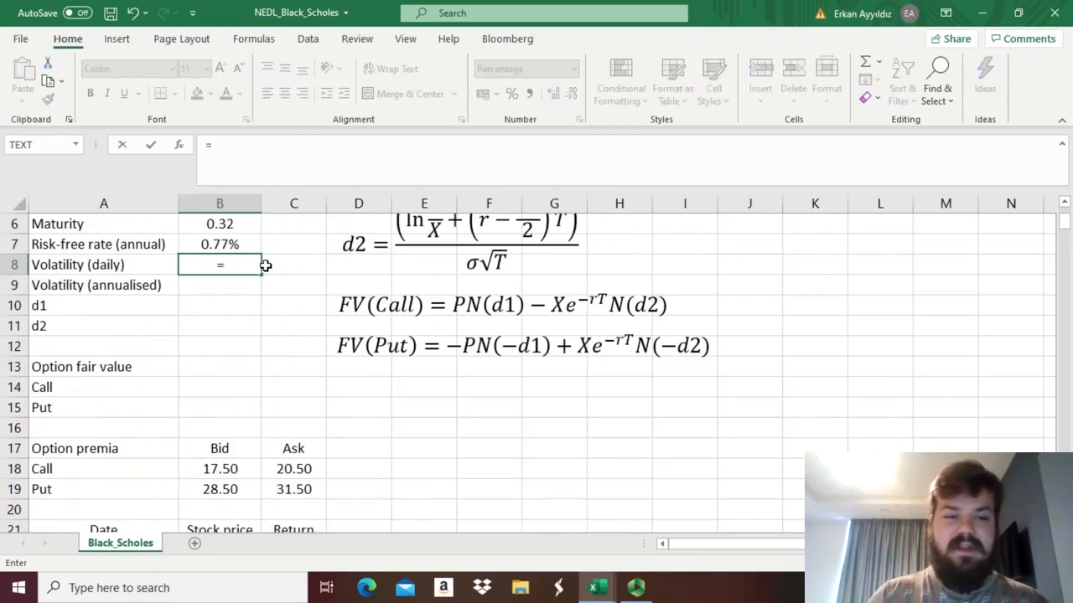
text(STDEV)
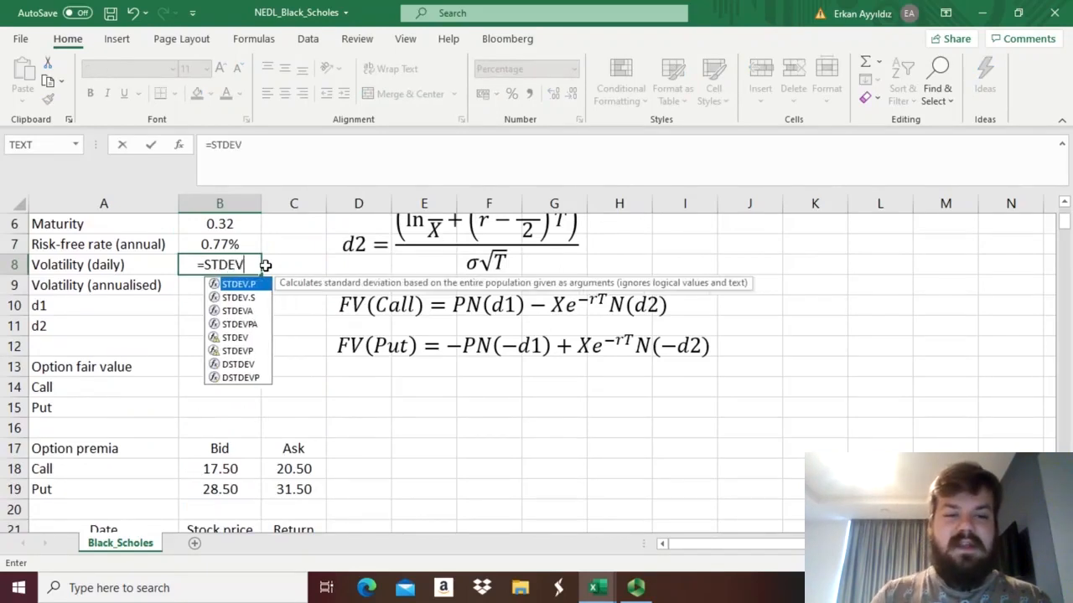
text(.S()
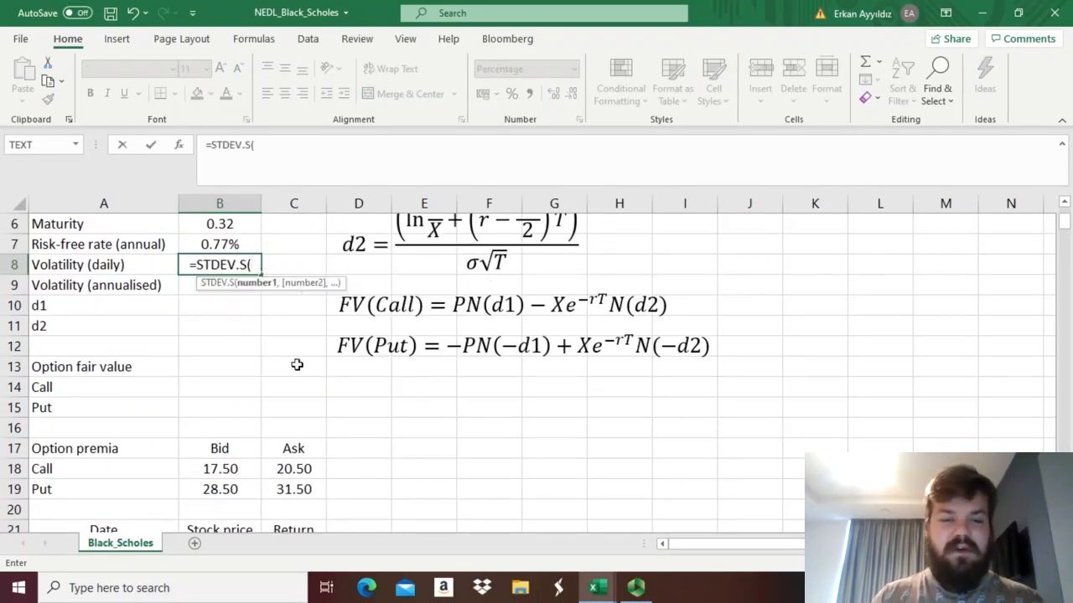
drag(297, 366, 292, 545)
click(292, 365)
key(ctrl+Up)
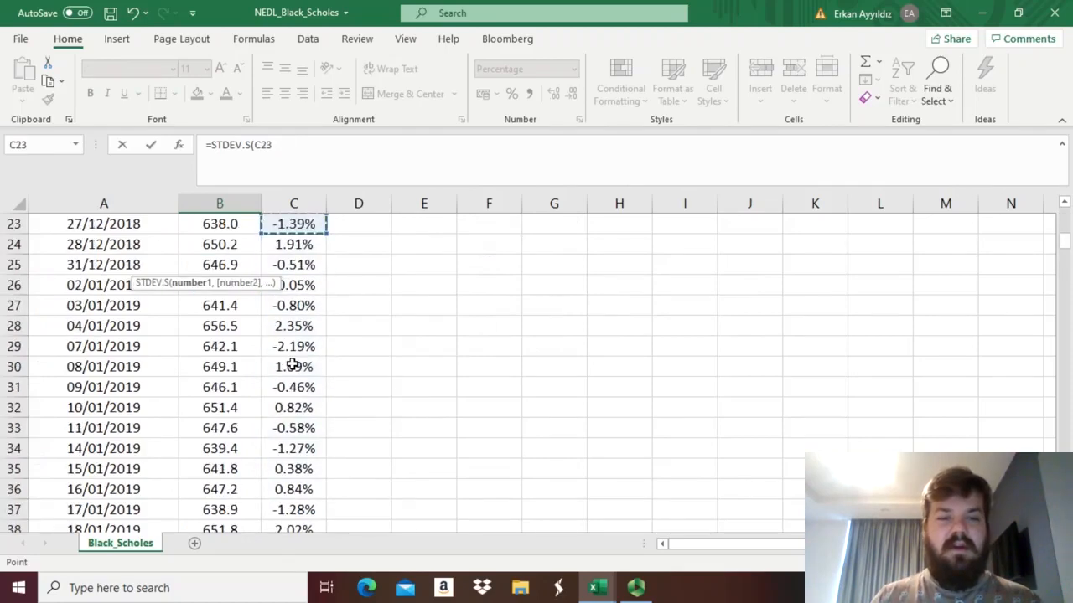
key(ctrl+shift+Down)
key(Return)
key(Up)
key(Up)
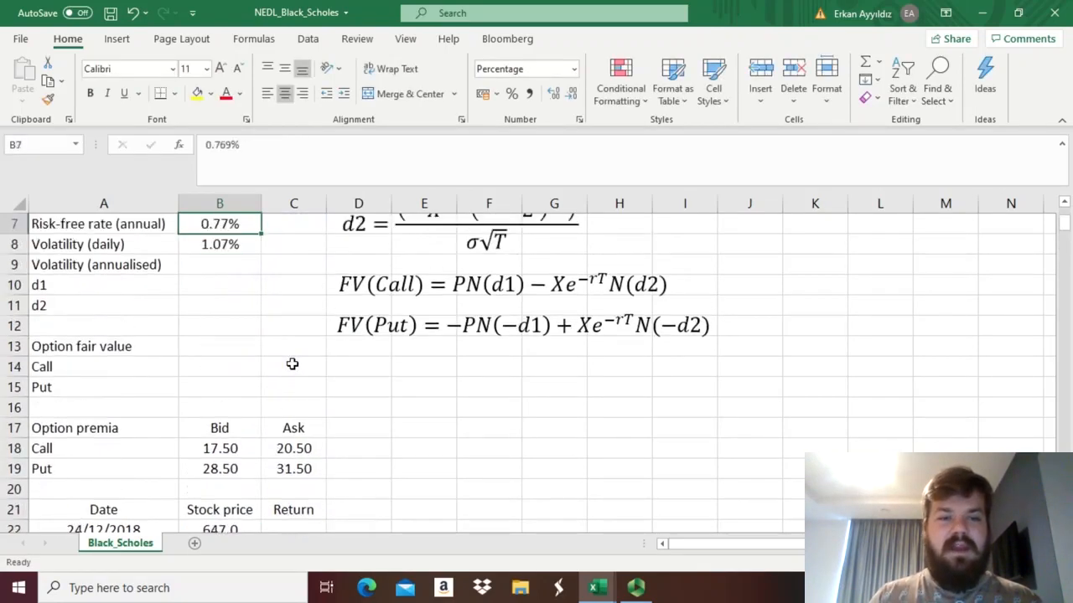
key(Down)
key(Up)
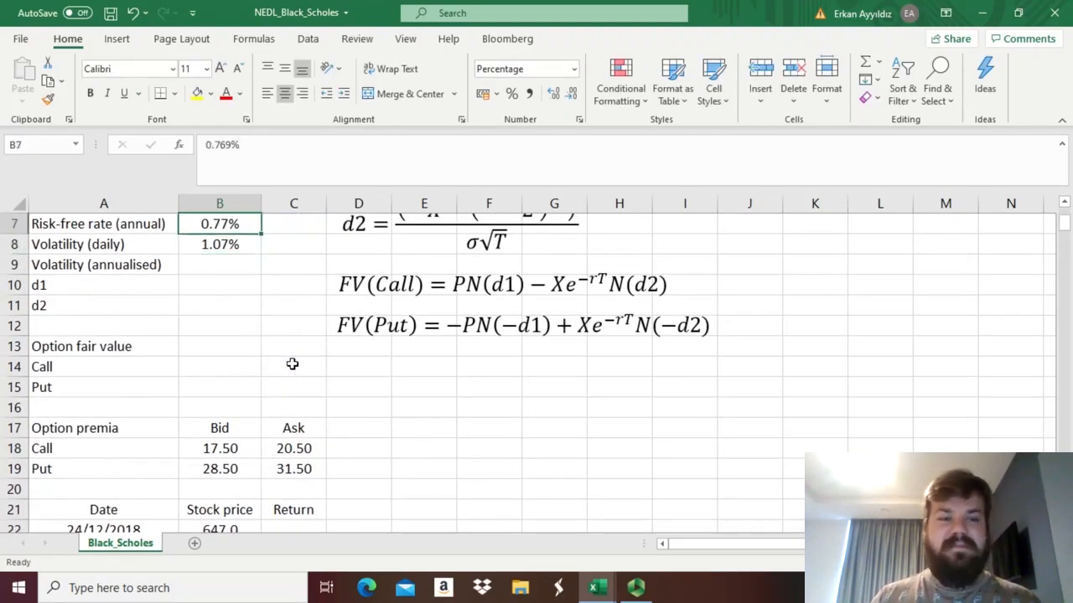
Calculate the annualised volatility in B9 from the daily volatility and 252 trading days, =B8*SQRT(252).
key(Down)
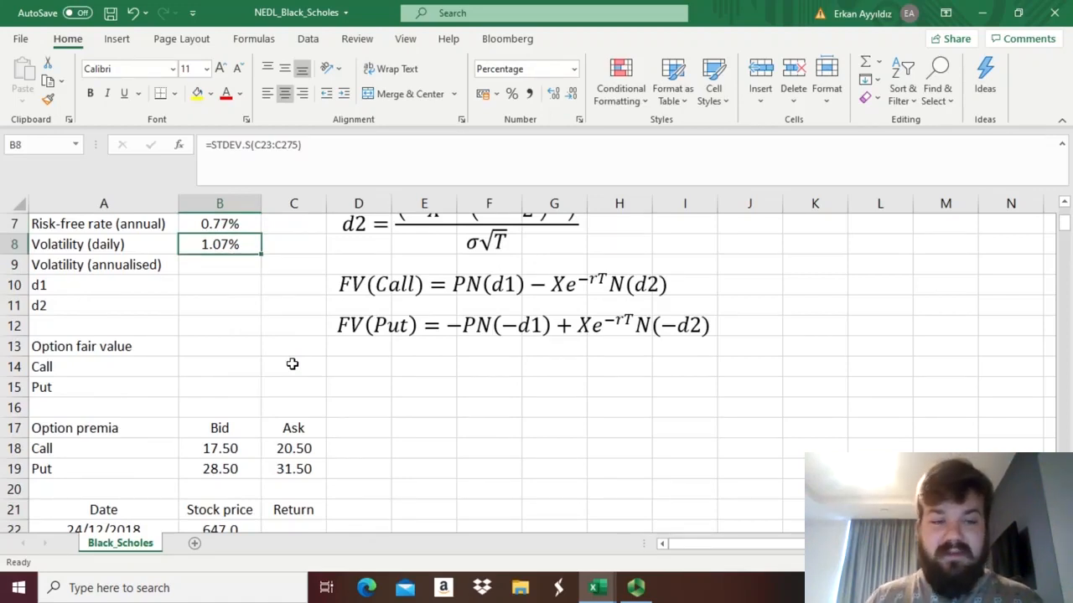
key(Down)
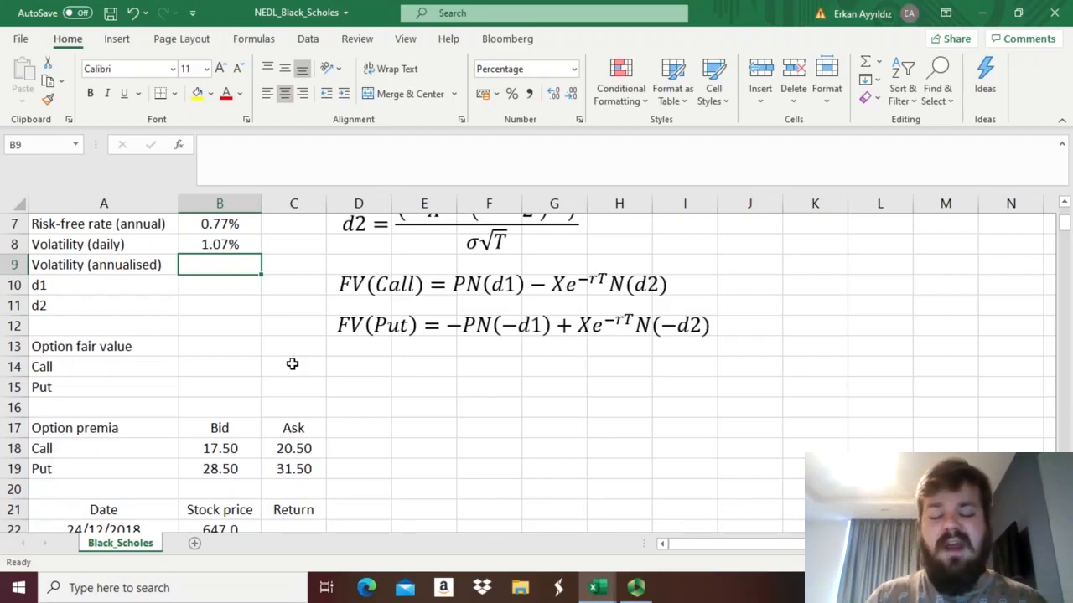
text(=)
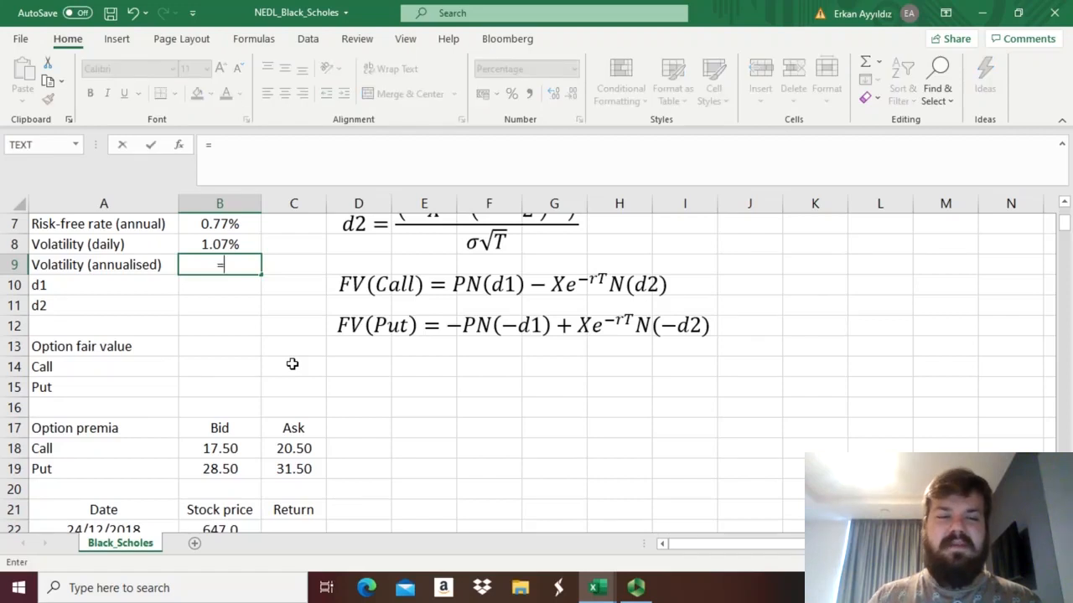
key(Up)
text(*SQRT()
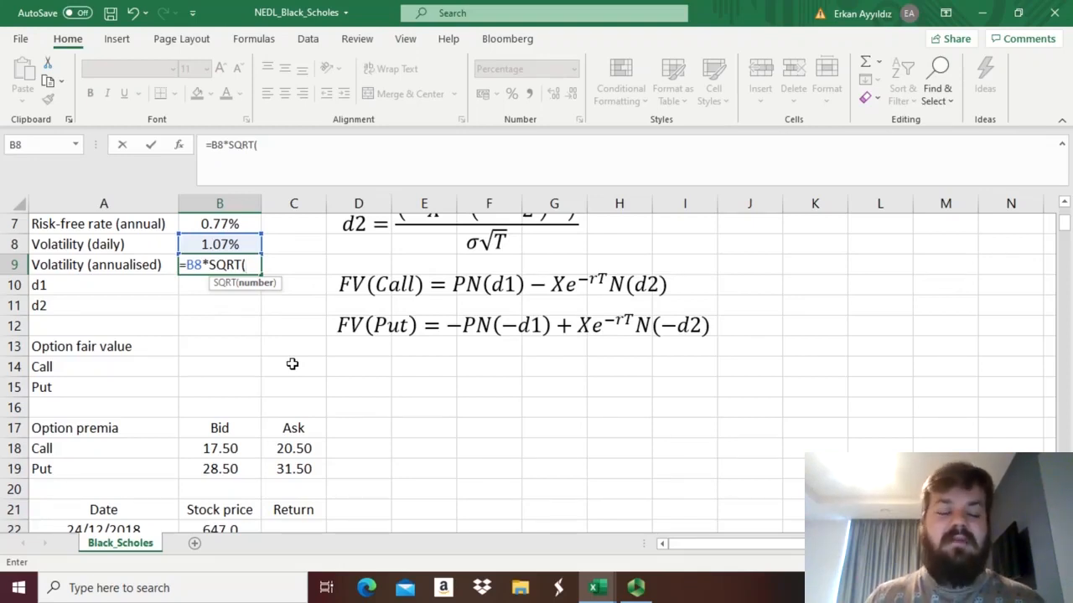
text(252)
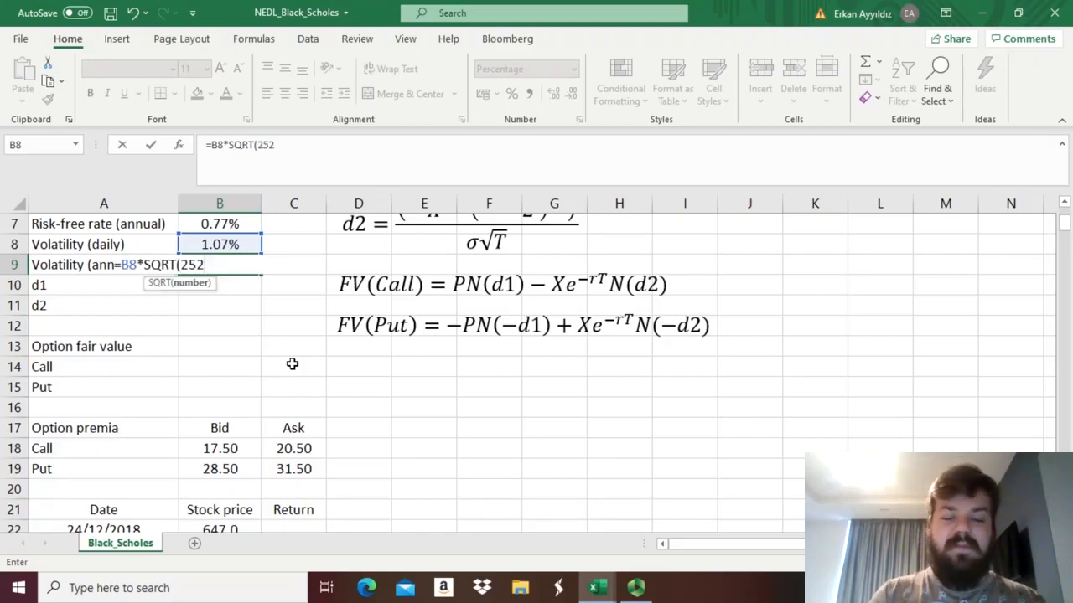
text())
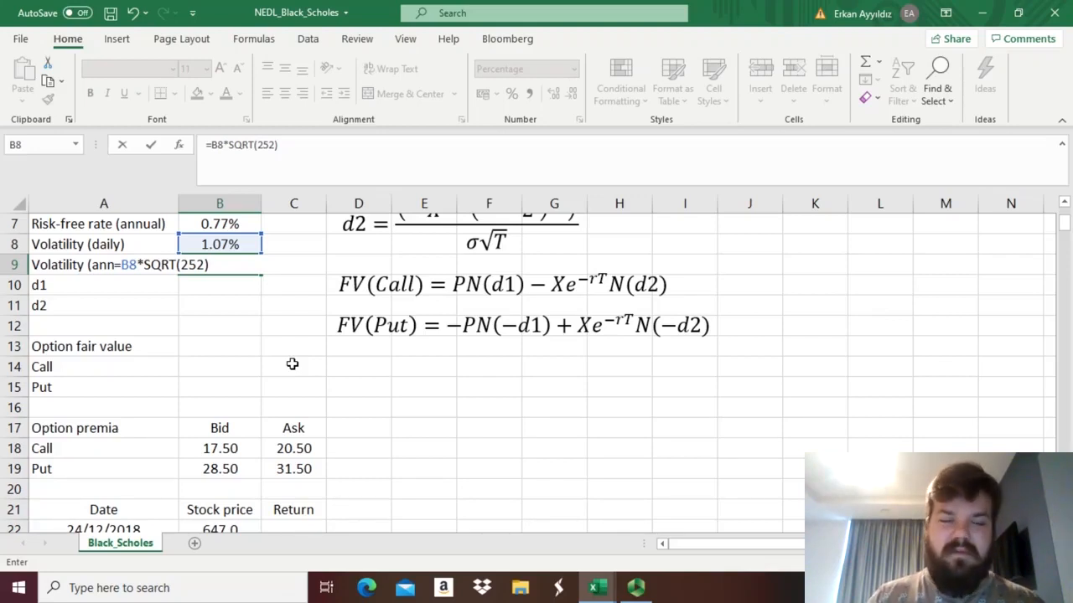
key(Return)
key(Up)
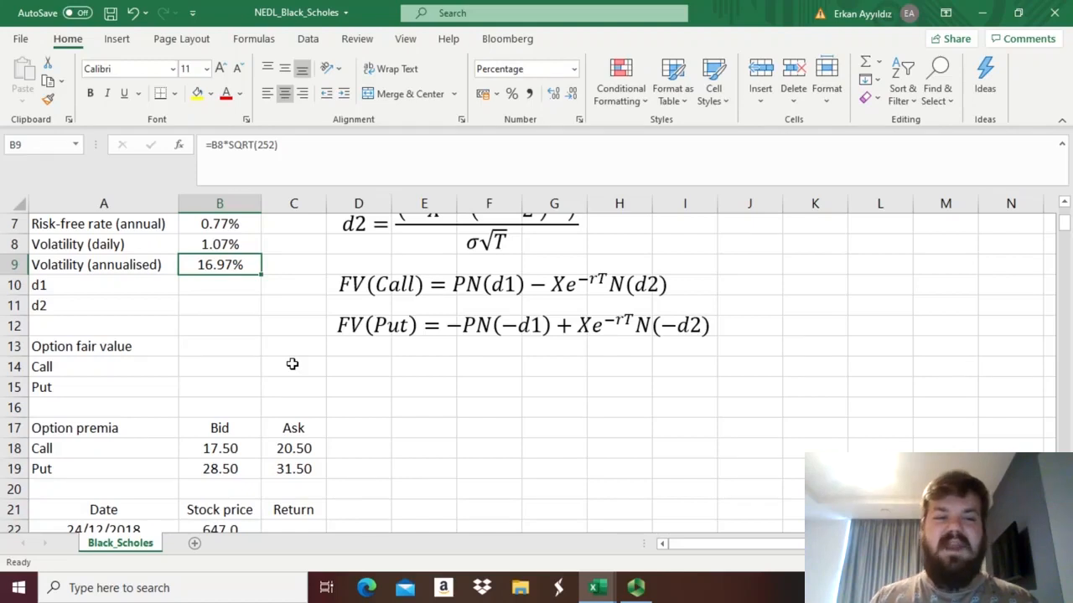
Review the option inputs in column B, from the underlying stock and prices through to the annualised volatility.
key(Up)
key(Up)
key(Up)
key(Up)
key(Up)
key(Up)
key(Up)
key(Up)
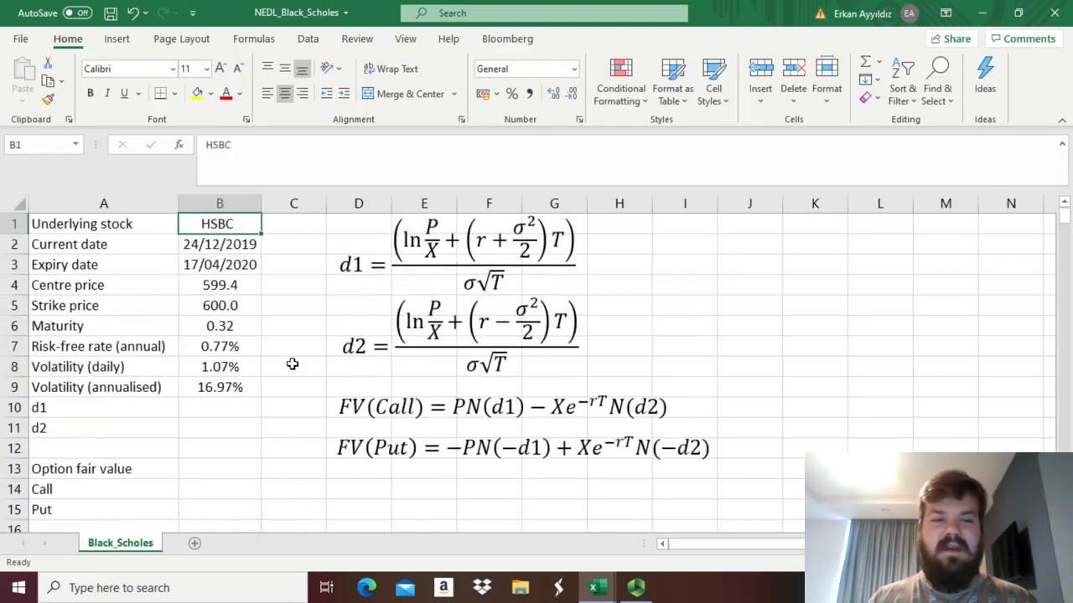
key(Down)
key(Down)
key(Down)
key(Down)
key(Down)
key(Down)
key(Up)
key(Up)
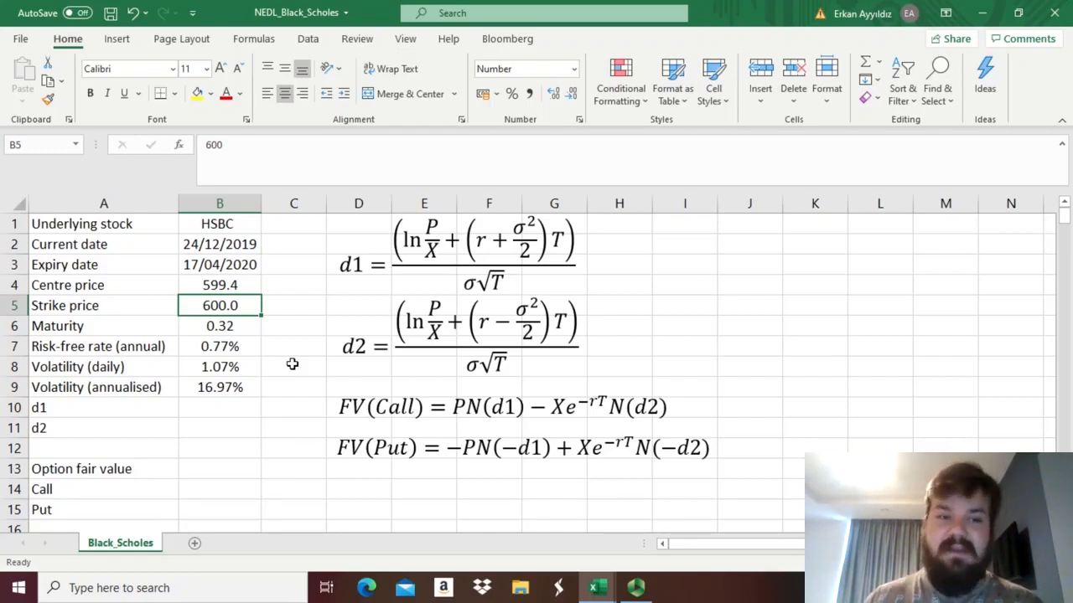
key(Down)
key(Down)
key(Down)
key(Down)
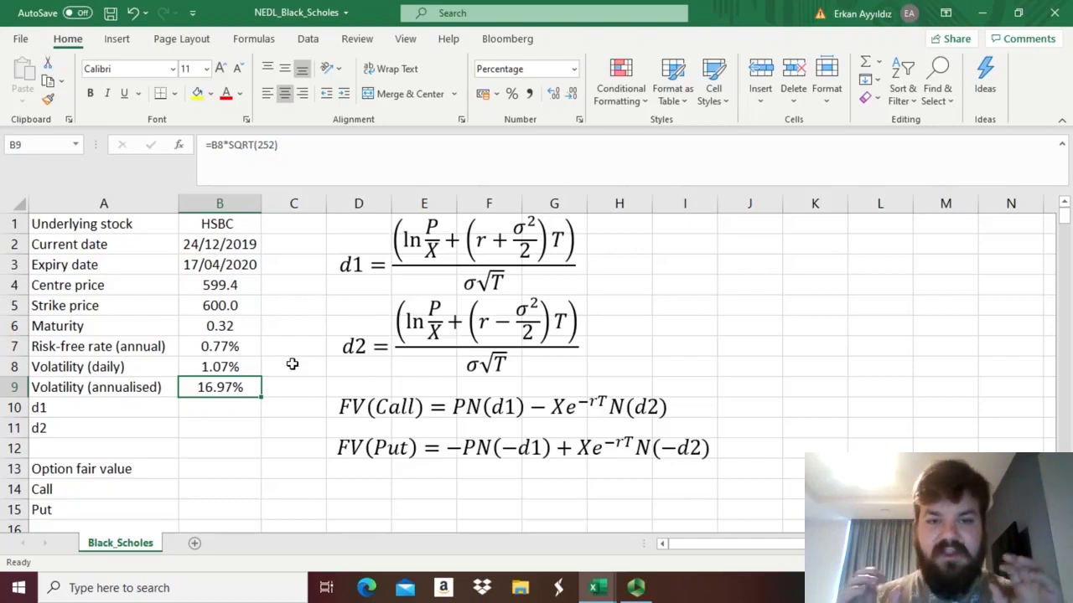
Examine the displayed d1 and d2 equations, comparing the r ± σ²/2 terms, the T factor and the ln(P/X) term.
click(445, 248)
click(513, 243)
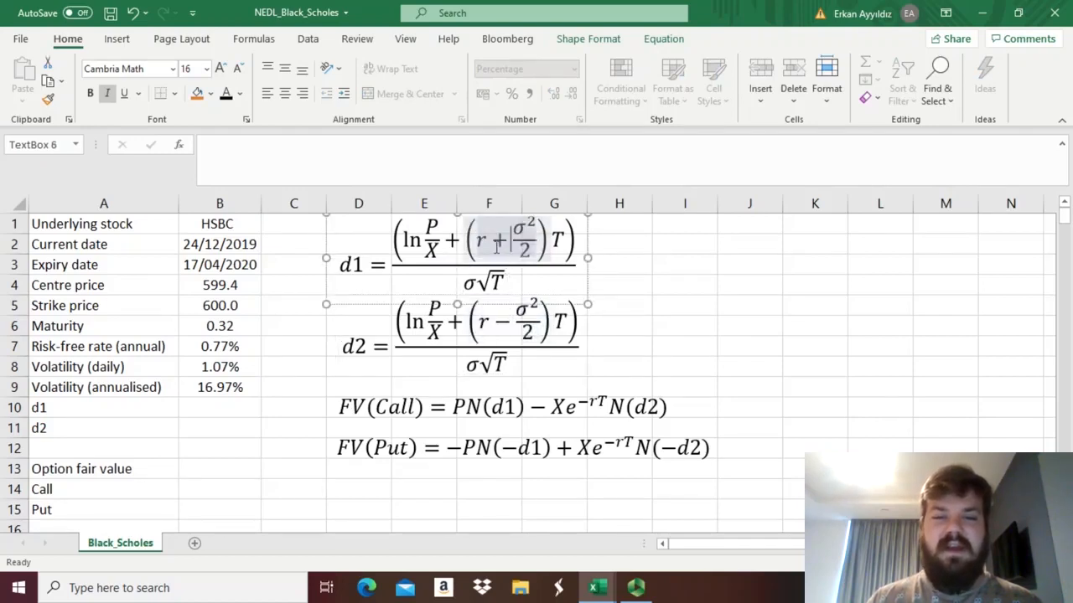
mouse_move(496, 246)
mouse_down()
mouse_move(513, 248)
mouse_move(525, 231)
mouse_move(567, 241)
mouse_move(496, 241)
mouse_up()
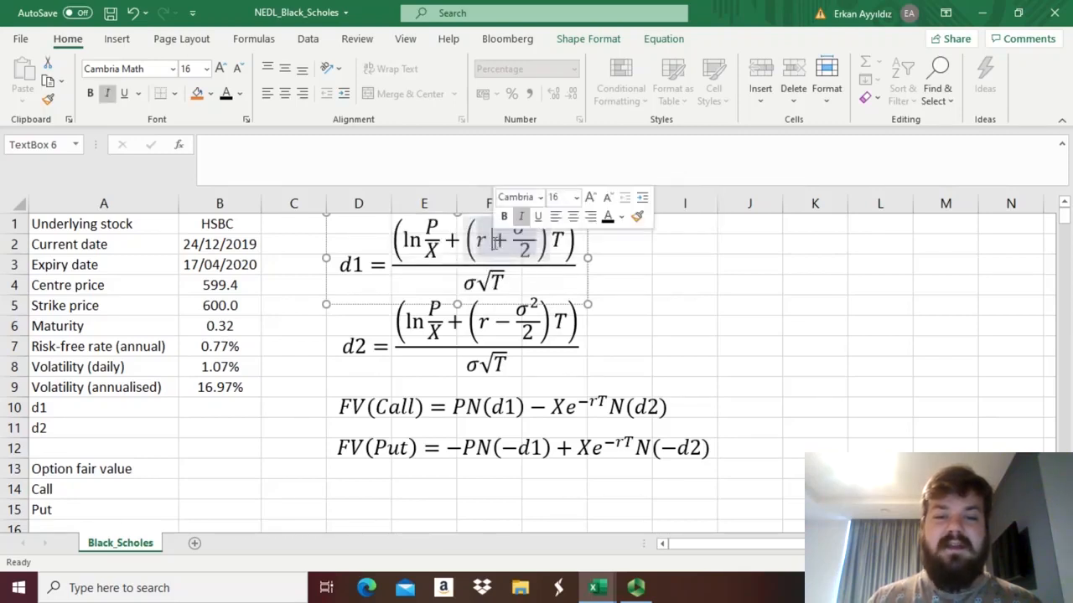
drag(508, 319, 559, 320)
click(557, 320)
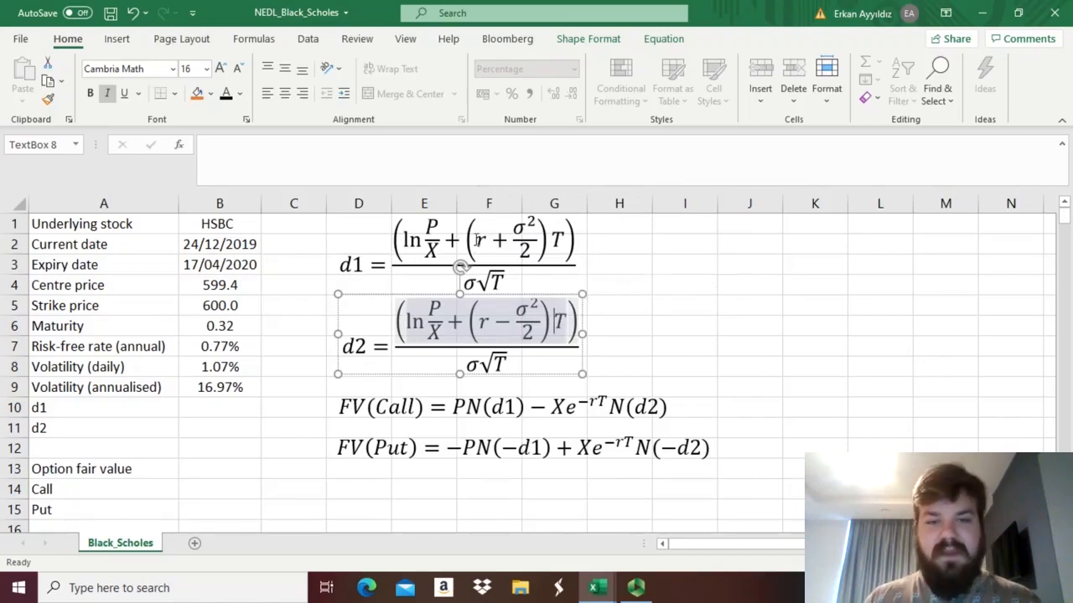
drag(473, 242, 651, 268)
click(680, 273)
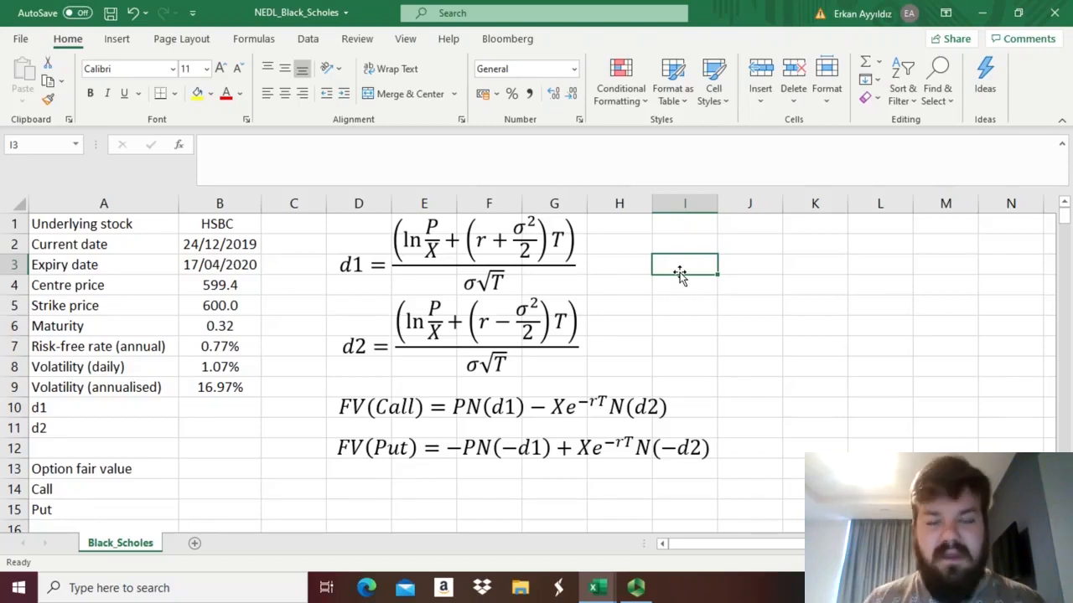
double_click(499, 241)
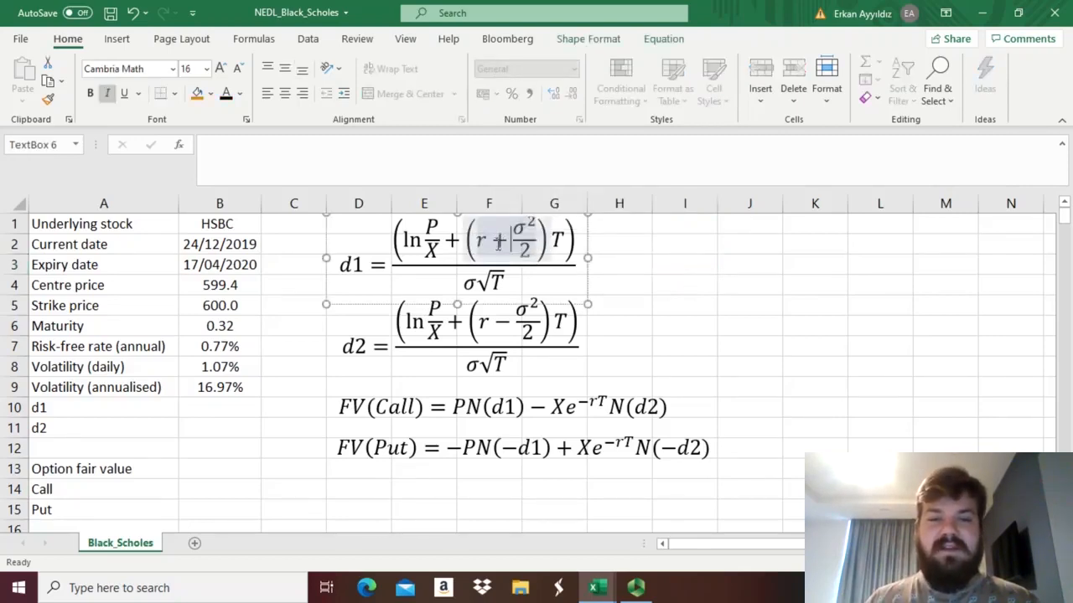
drag(498, 240, 566, 242)
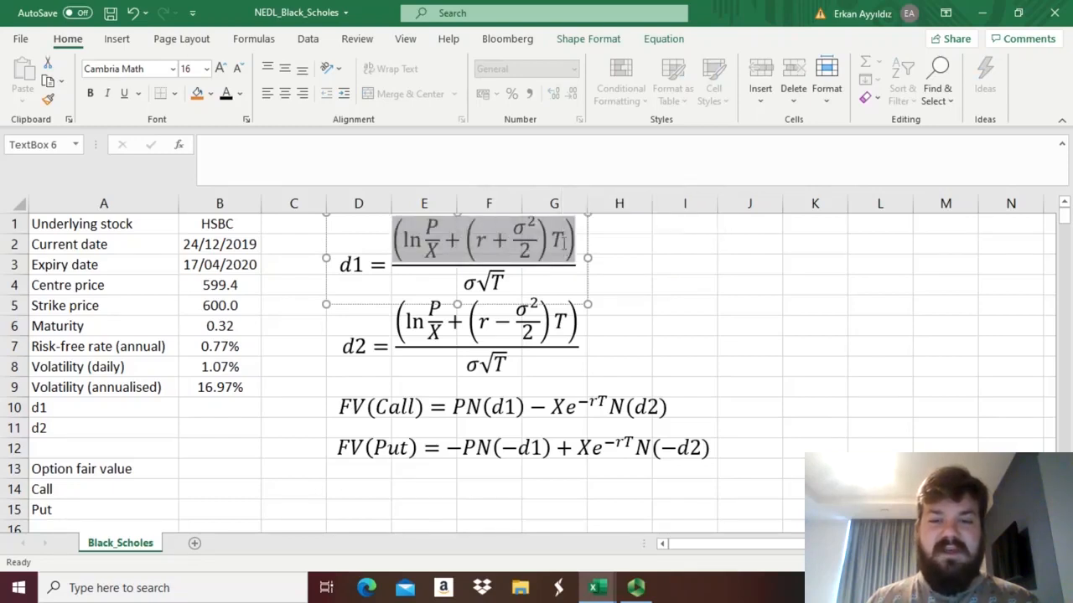
click(566, 242)
drag(483, 328, 563, 328)
click(564, 329)
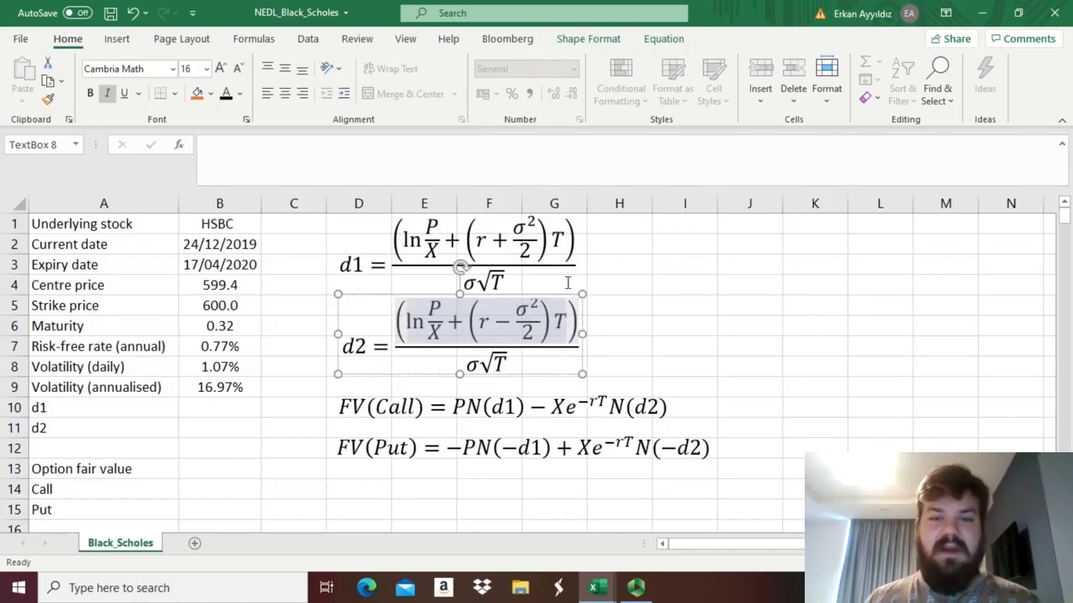
click(544, 225)
mouse_move(553, 236)
mouse_down()
mouse_move(561, 241)
mouse_move(537, 229)
mouse_move(561, 238)
mouse_up()
click(561, 242)
drag(513, 323, 529, 331)
click(617, 285)
drag(410, 240, 431, 243)
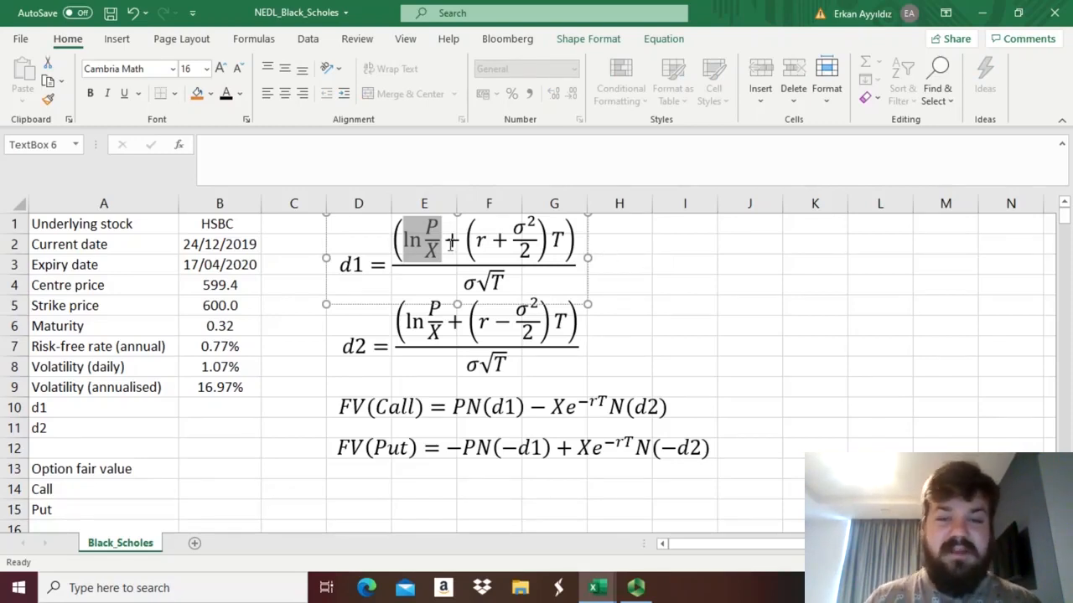
click(690, 256)
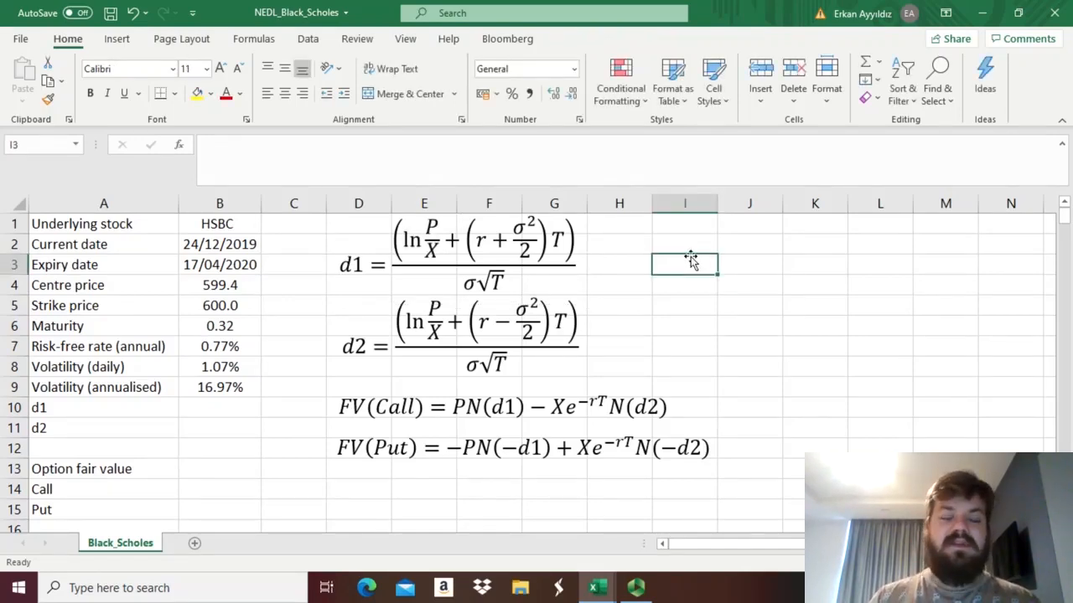
Begin the d1 formula in B10 with the numerator =(LN(B4/B5)+(B7+B9^2/2)*B6).
click(211, 409)
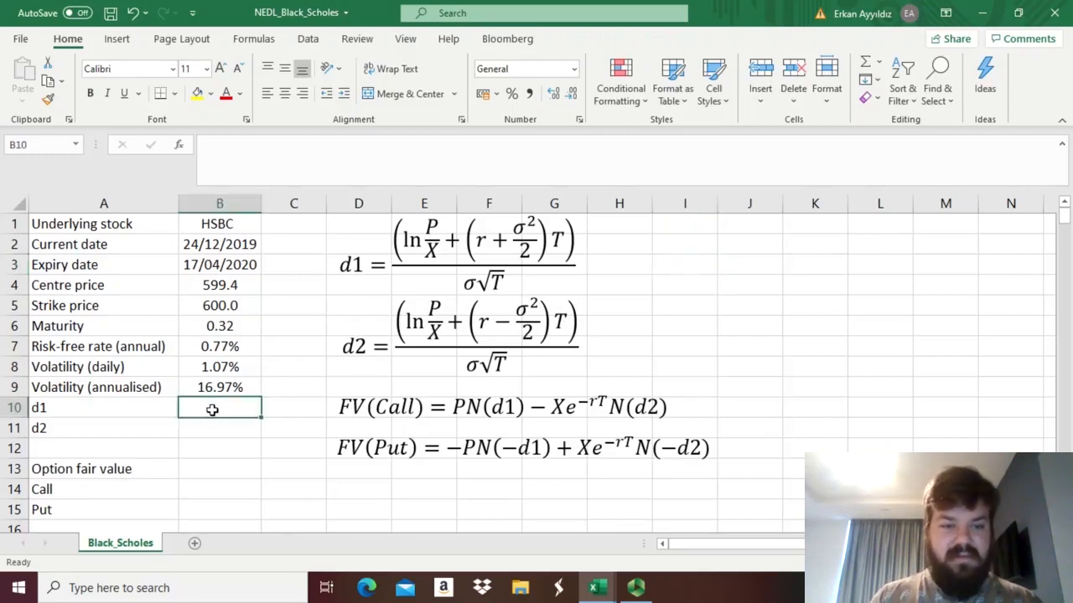
text(=()
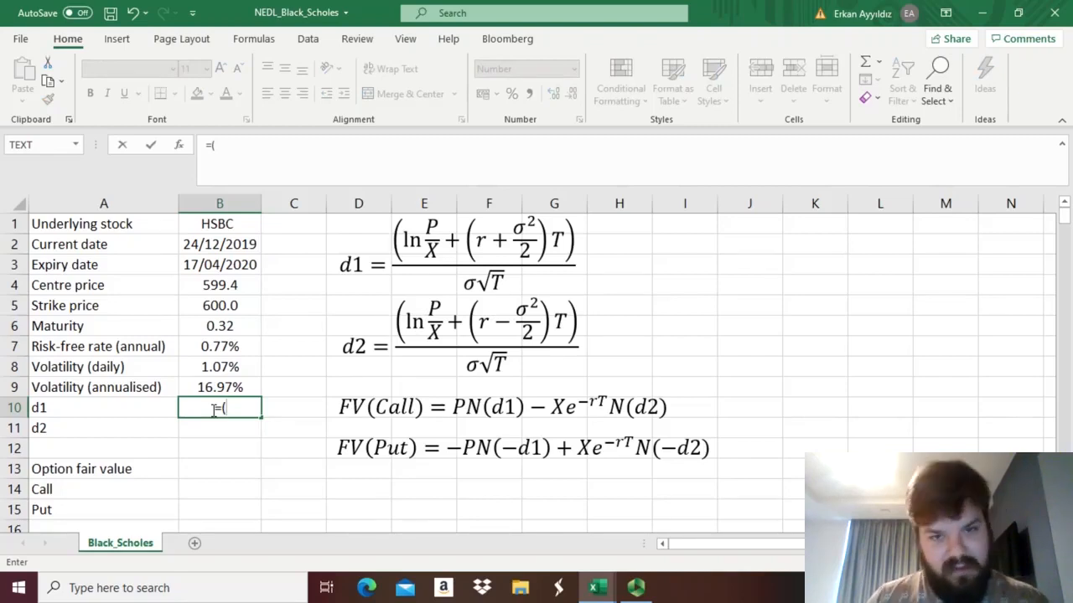
text(LN()
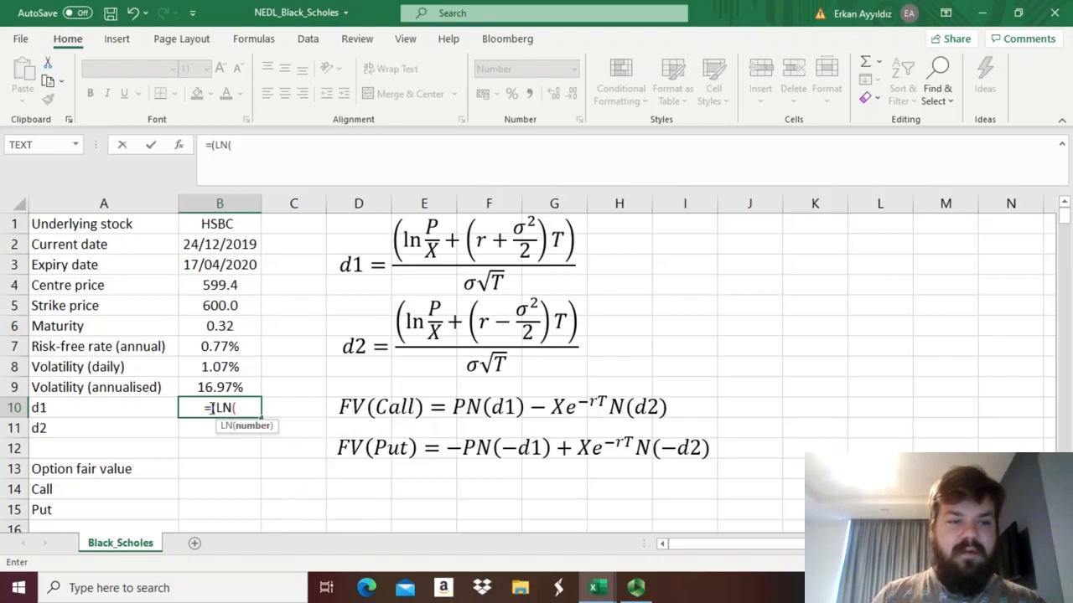
click(203, 285)
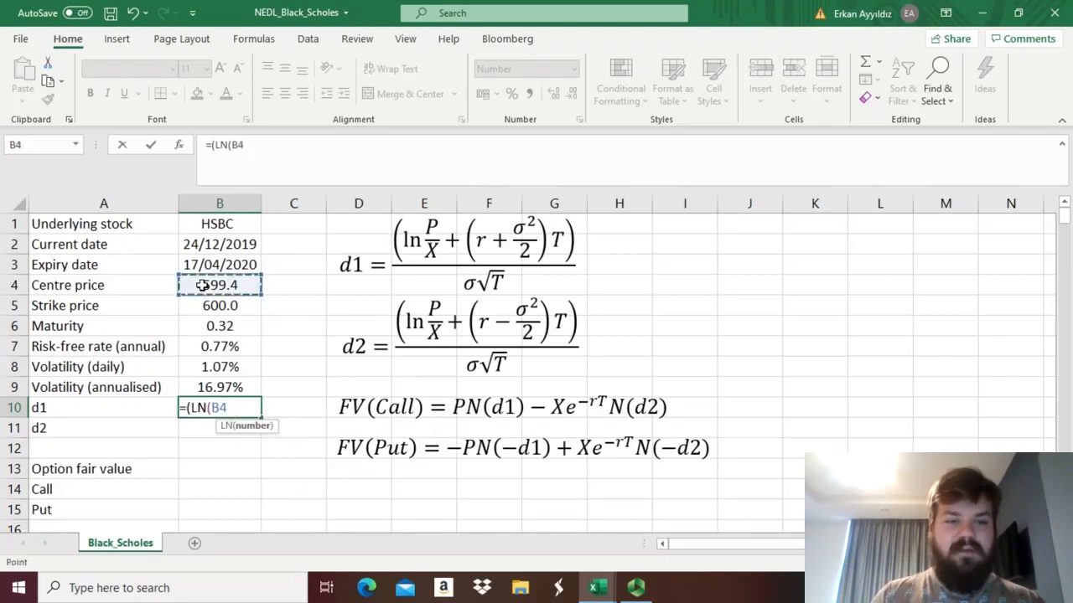
text(/)
click(208, 305)
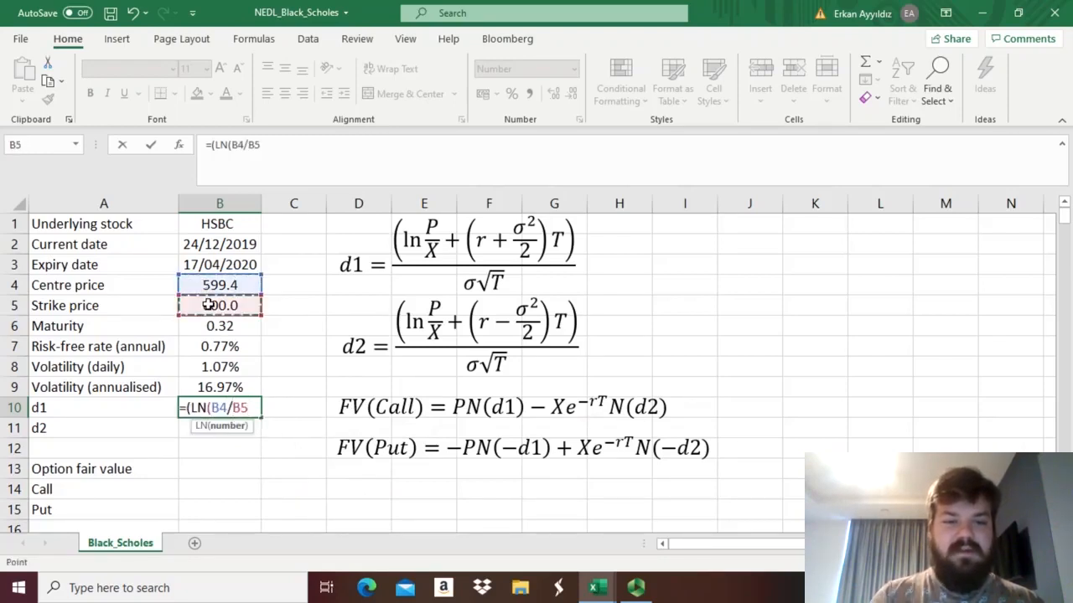
text()+()
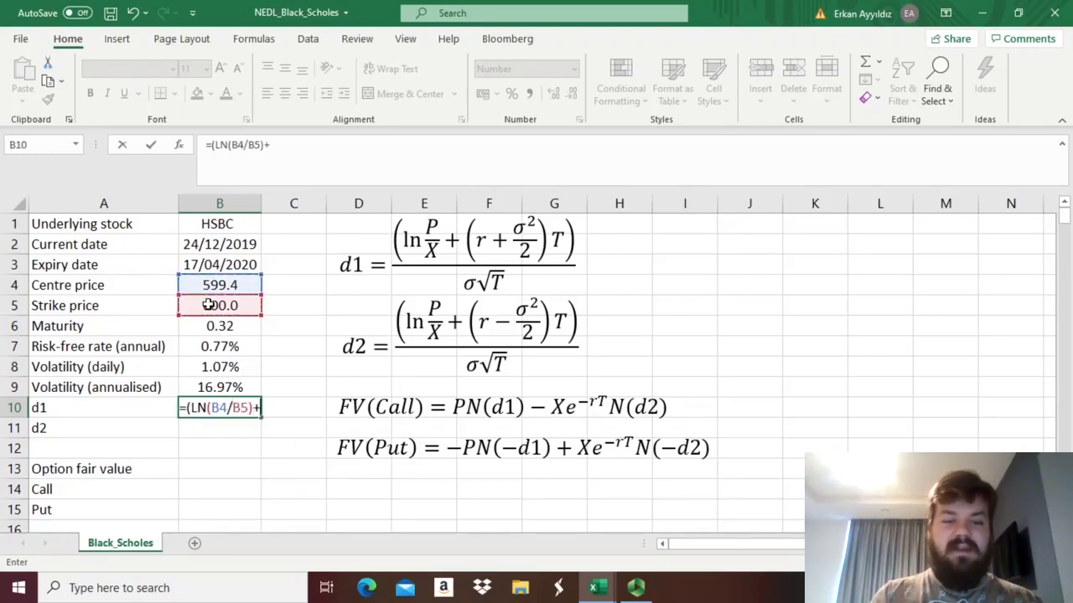
click(205, 346)
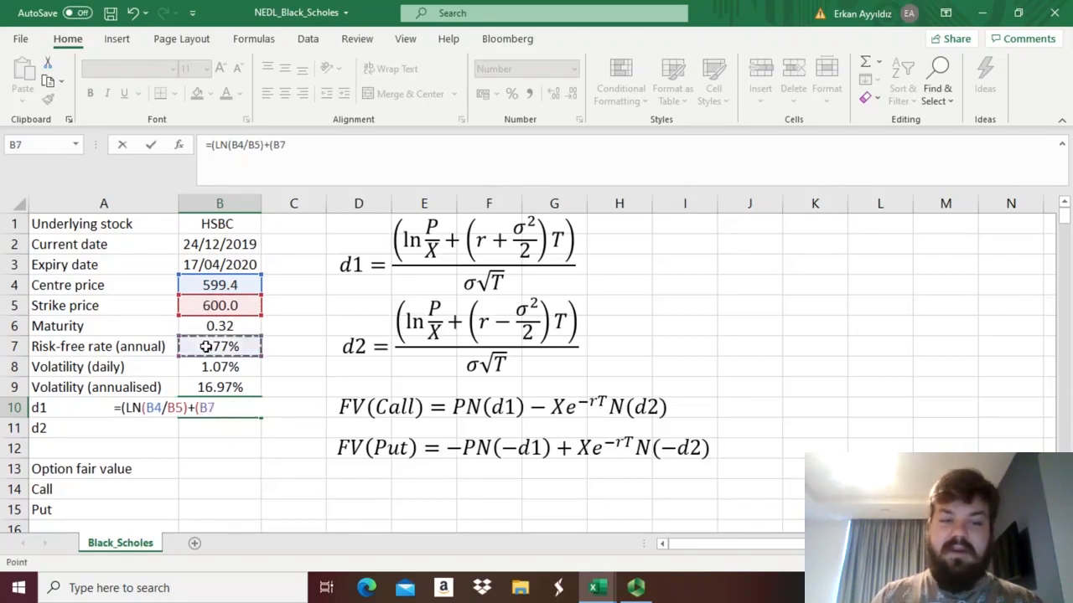
text(+)
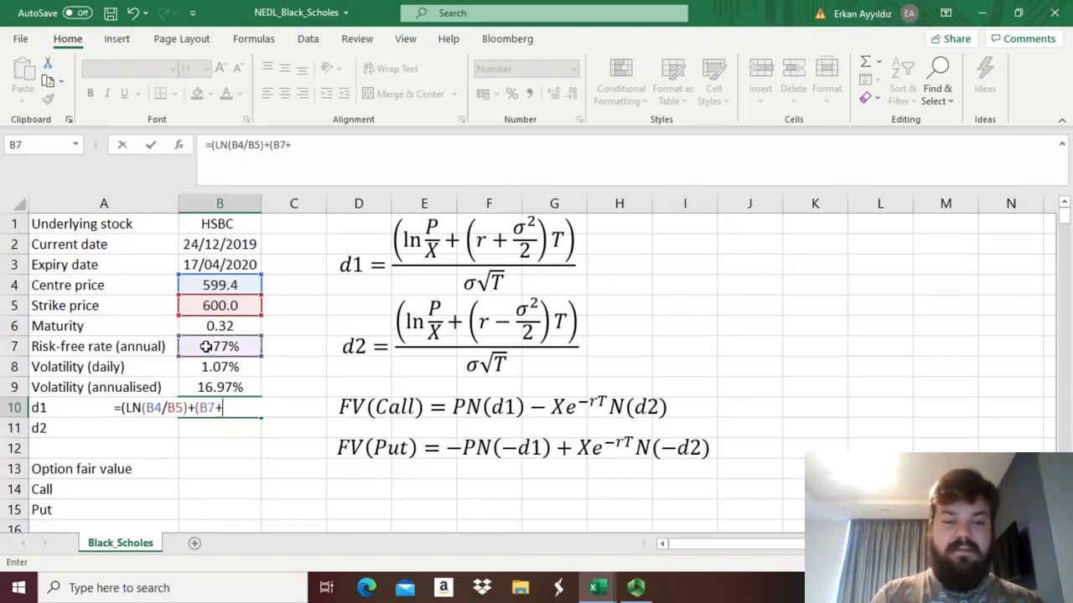
click(217, 388)
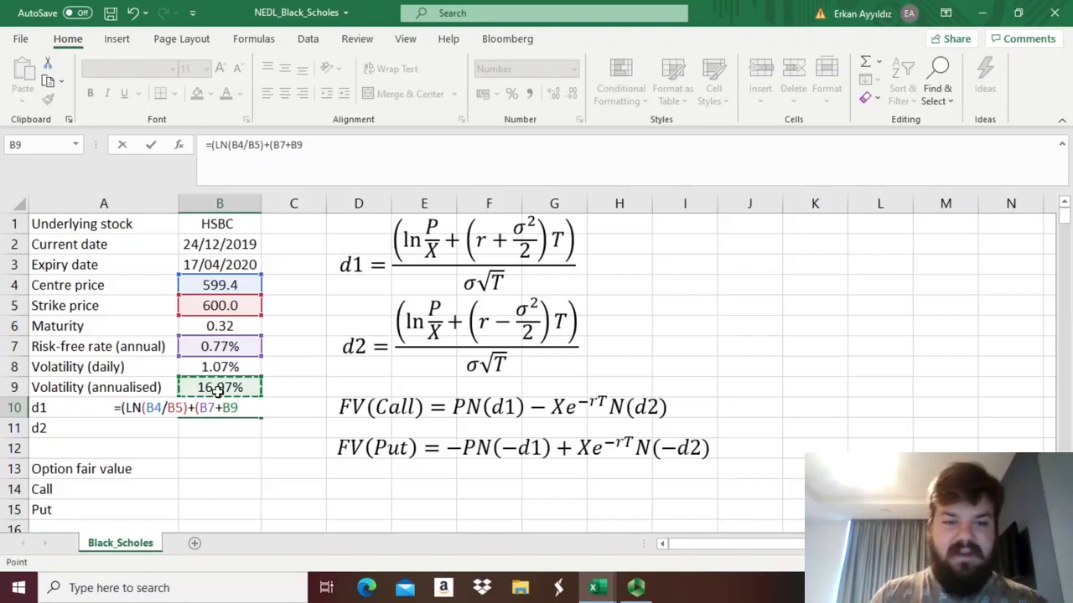
text(^2)
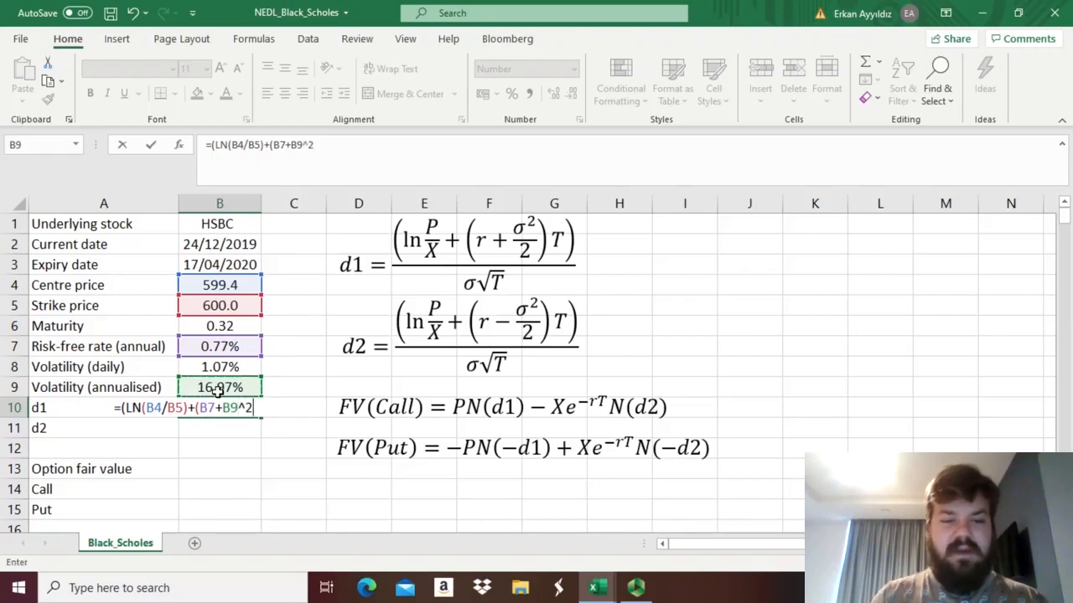
text(/2)*)
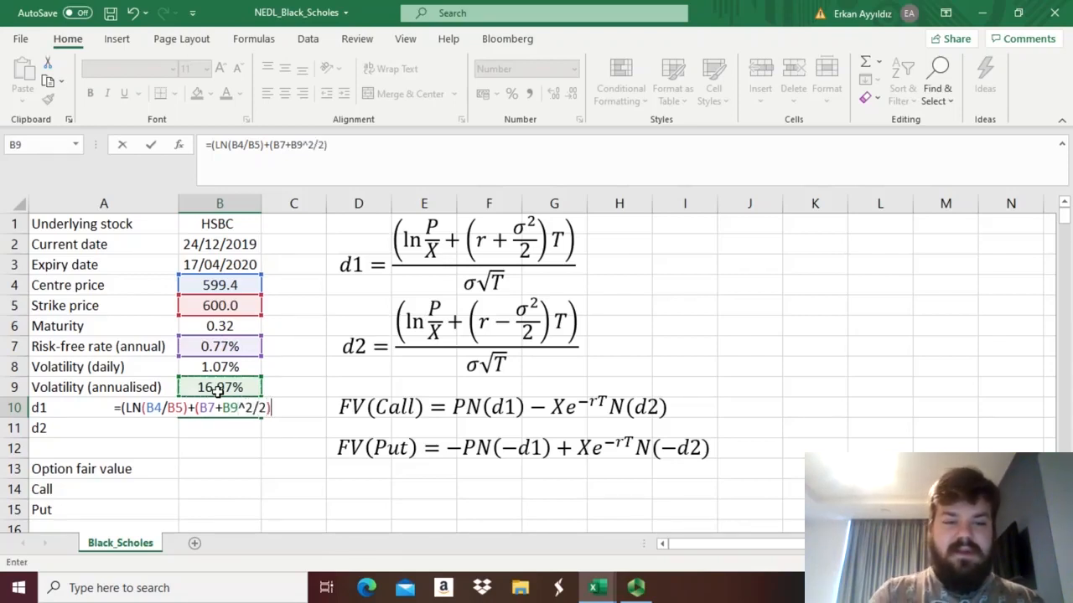
click(213, 327)
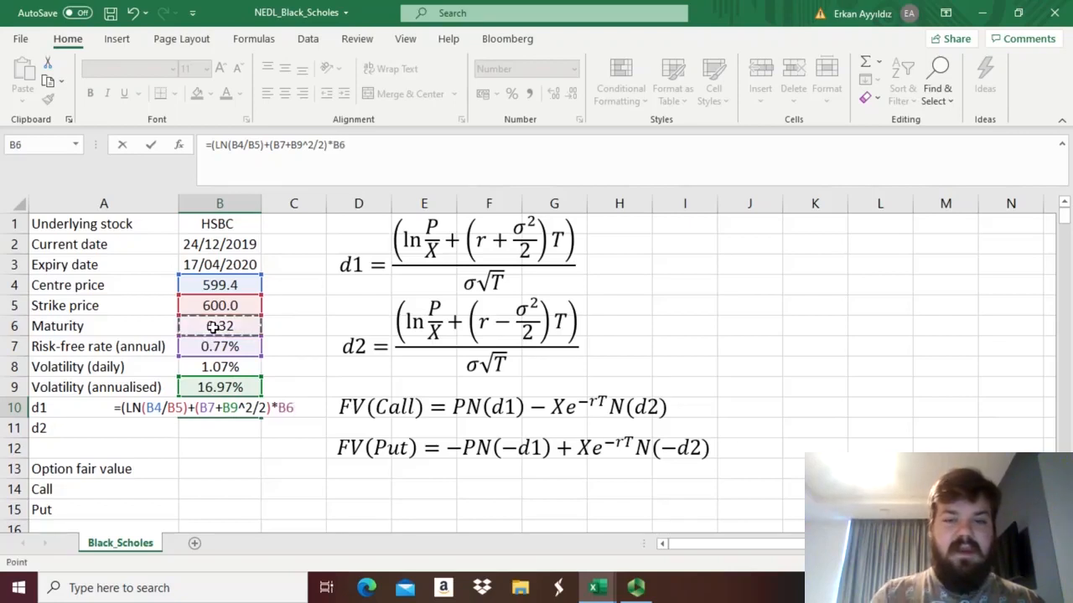
text())
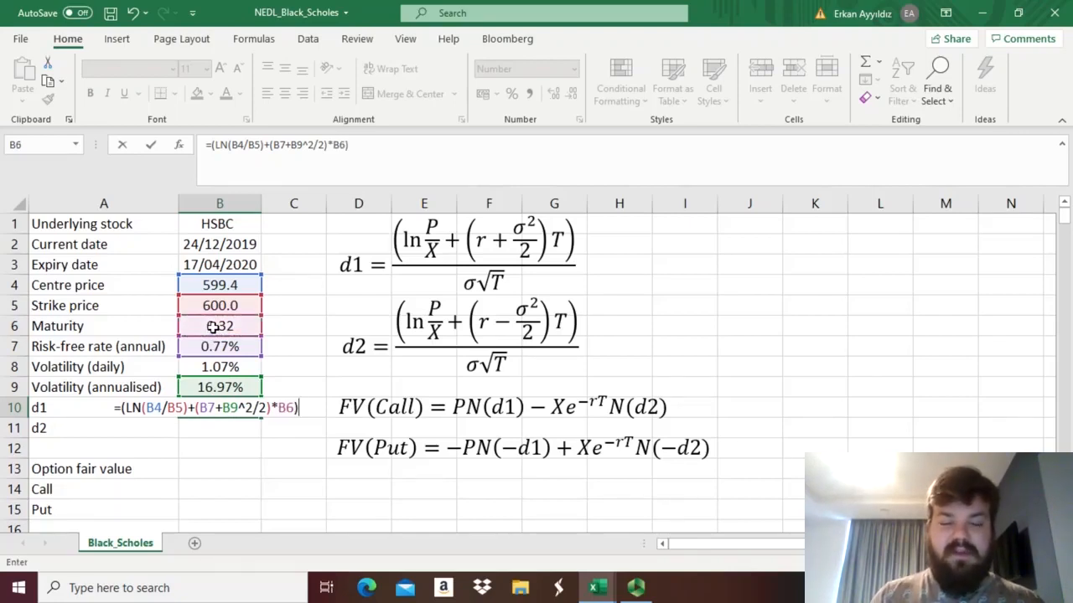
text(/)
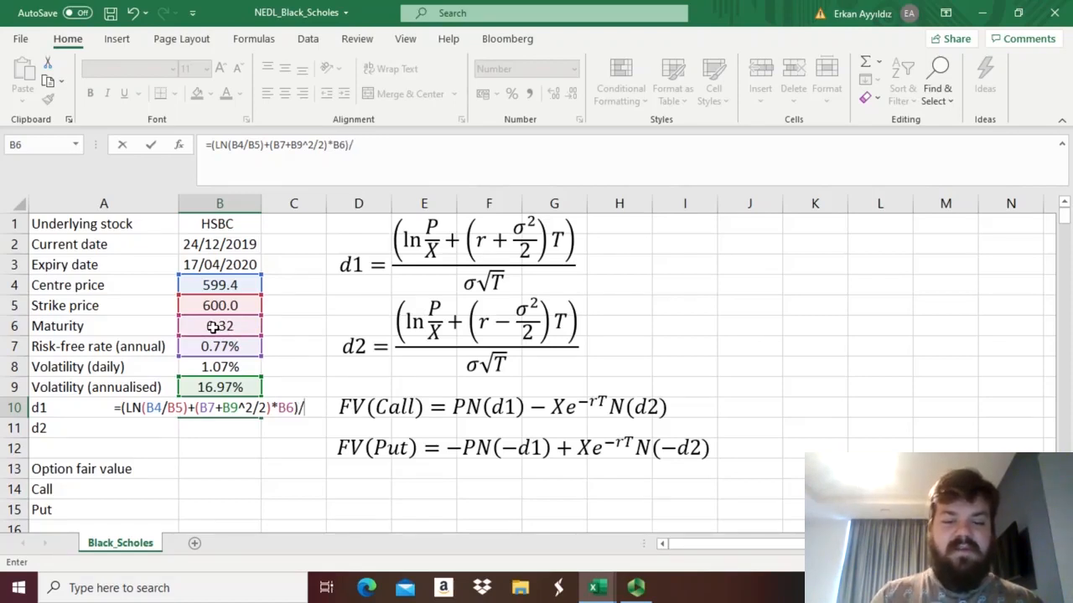
text(()
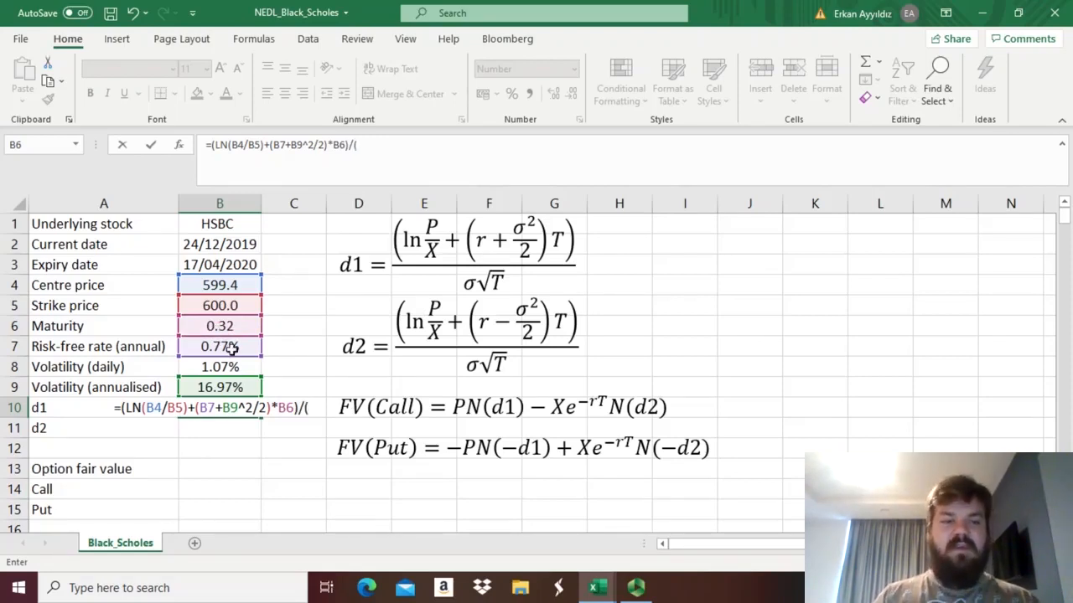
Complete the d1 formula in B10 by dividing the numerator by (B9*SQRT(B6)).
click(216, 387)
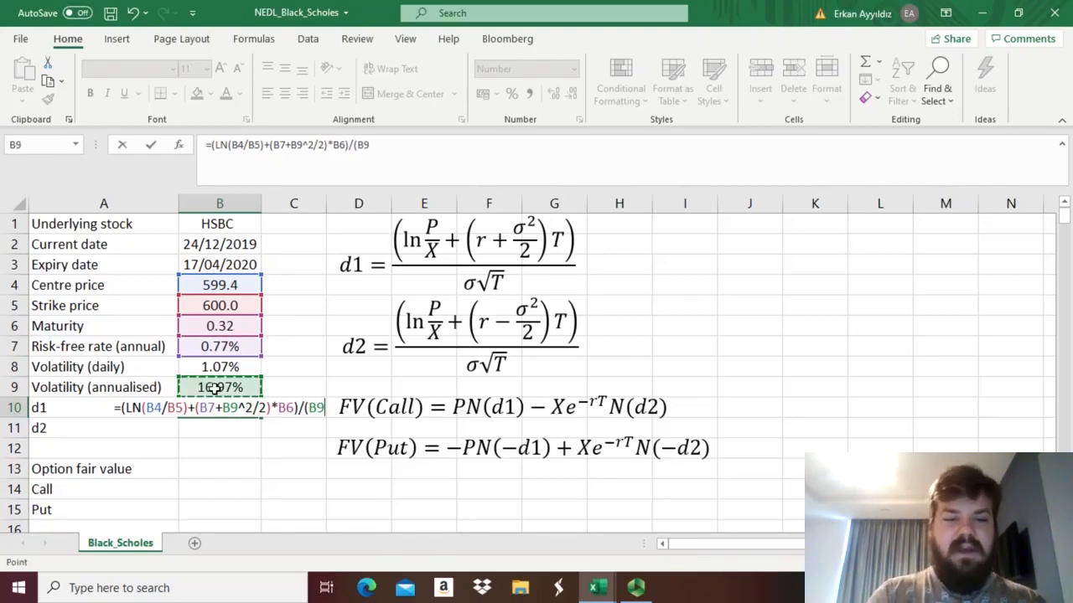
text(*SQRT()
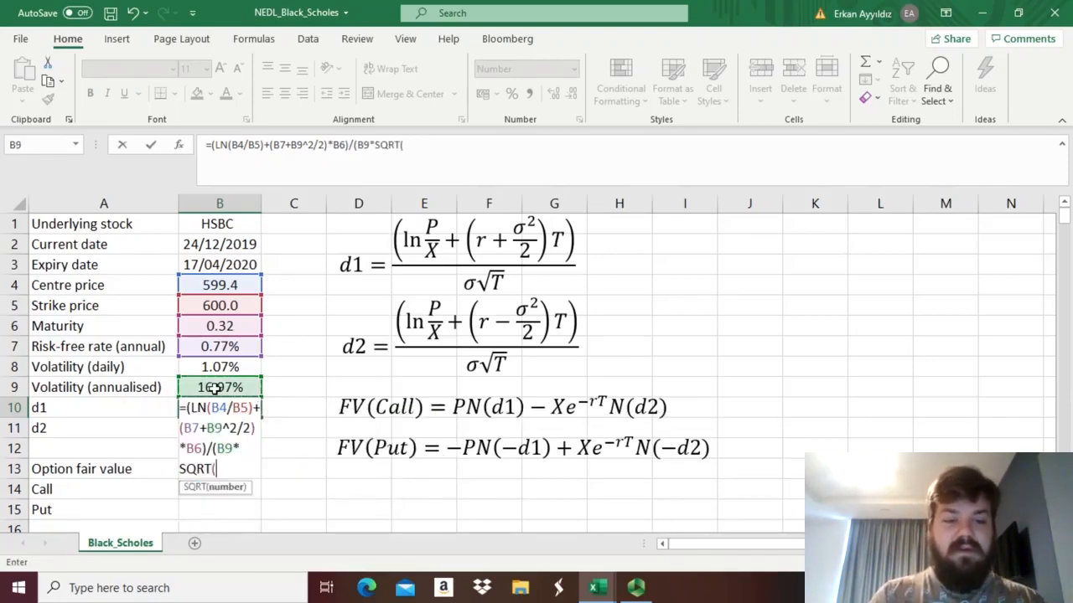
click(212, 325)
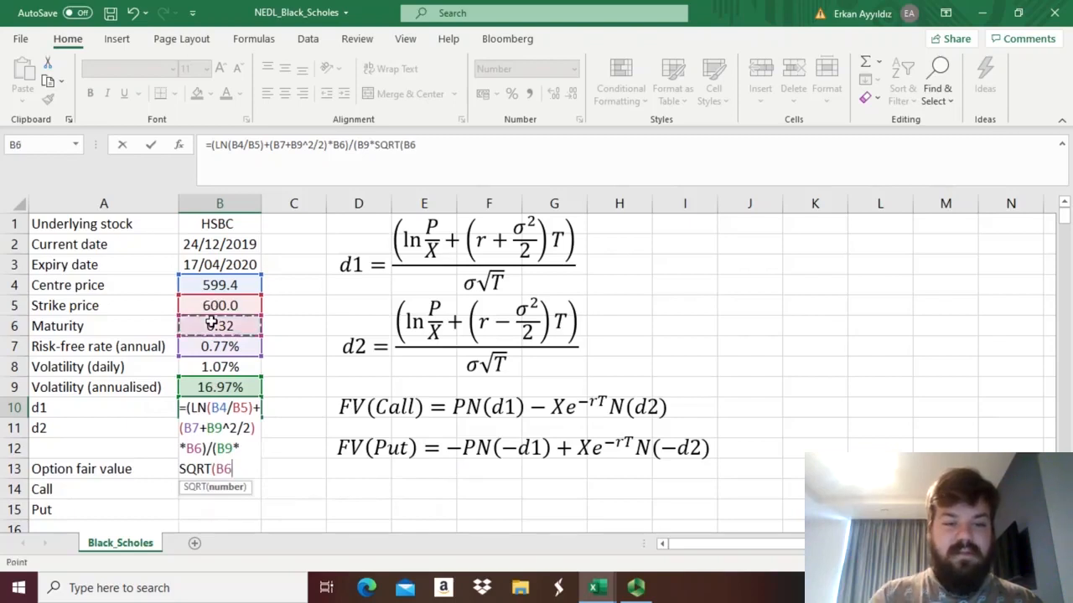
text()))
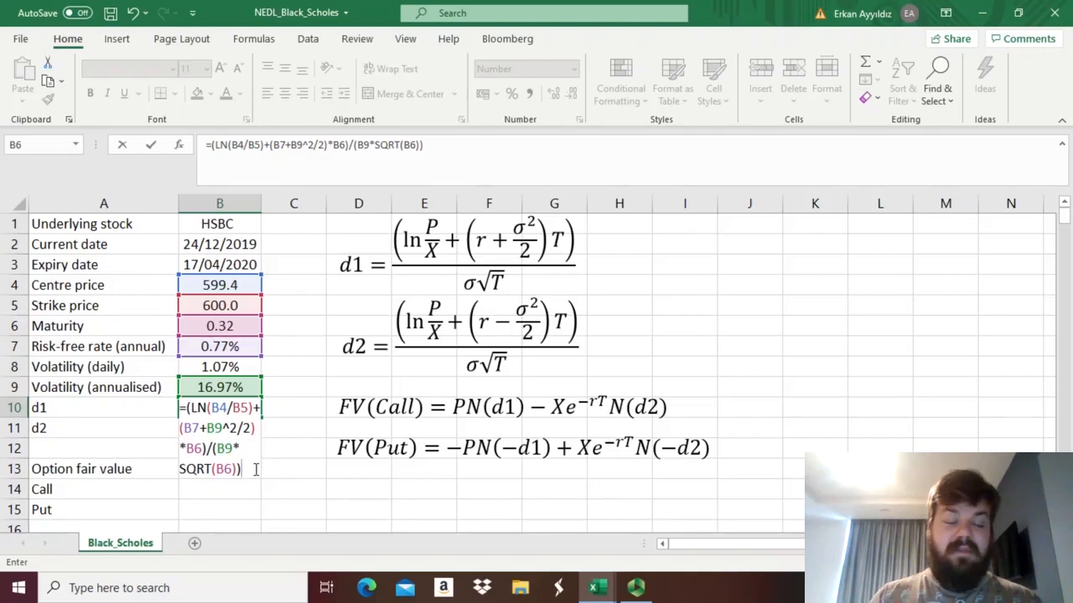
key(Return)
Copy the text of the d1 formula from B10 into B11, keeping its cell references the same.
key(Up)
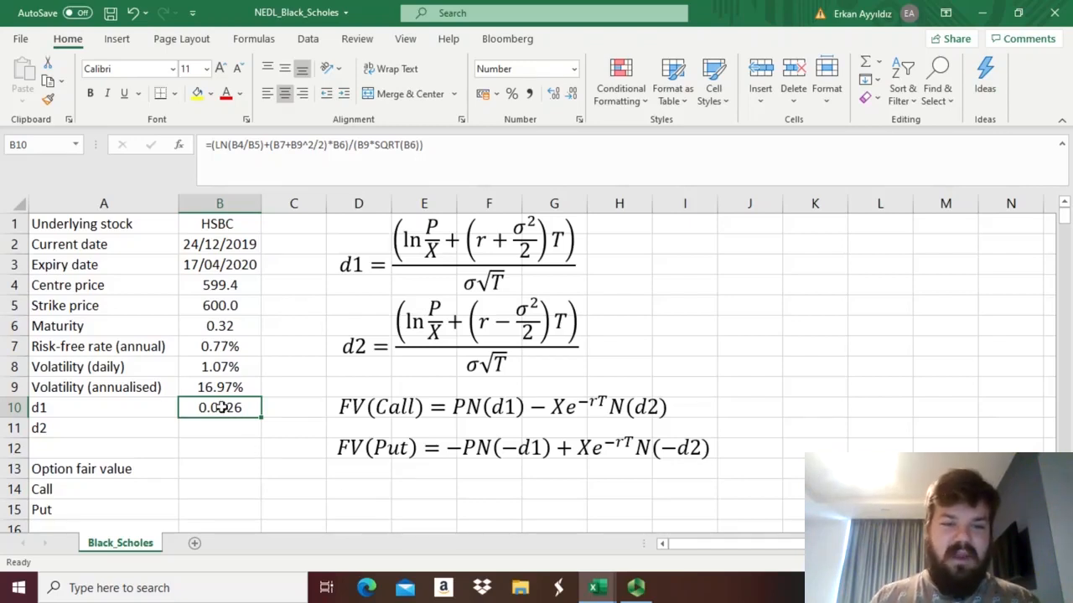
click(440, 144)
drag(441, 144, 205, 144)
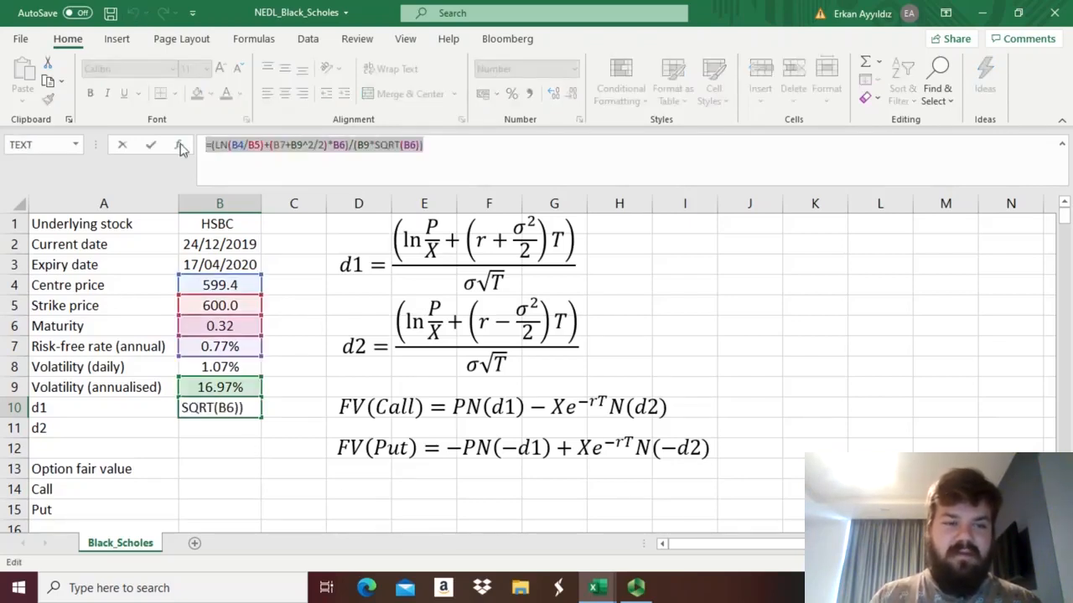
key(ctrl+c)
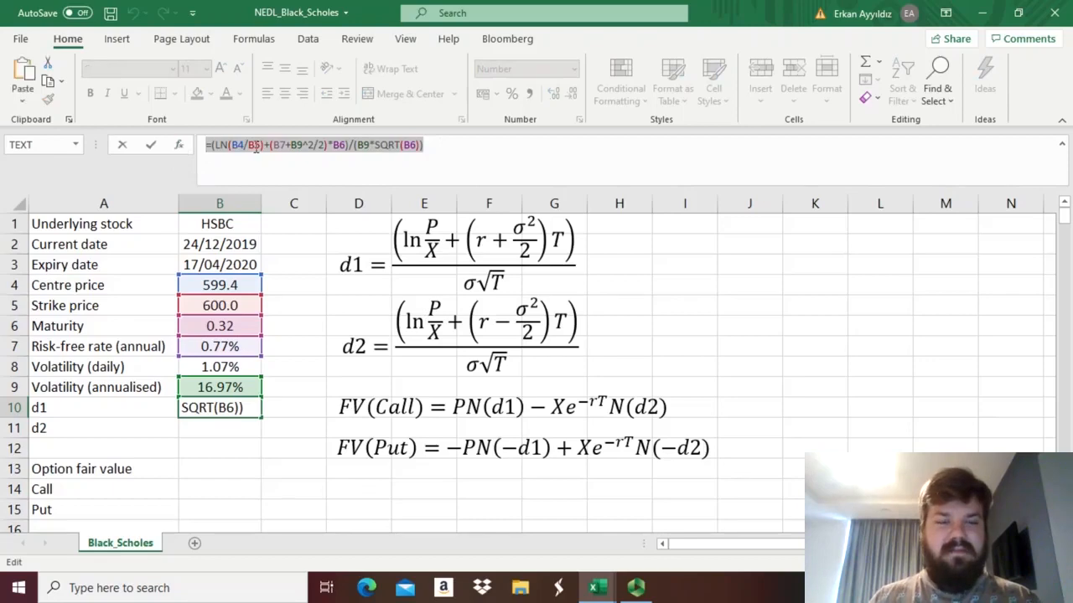
key(Return)
click(263, 158)
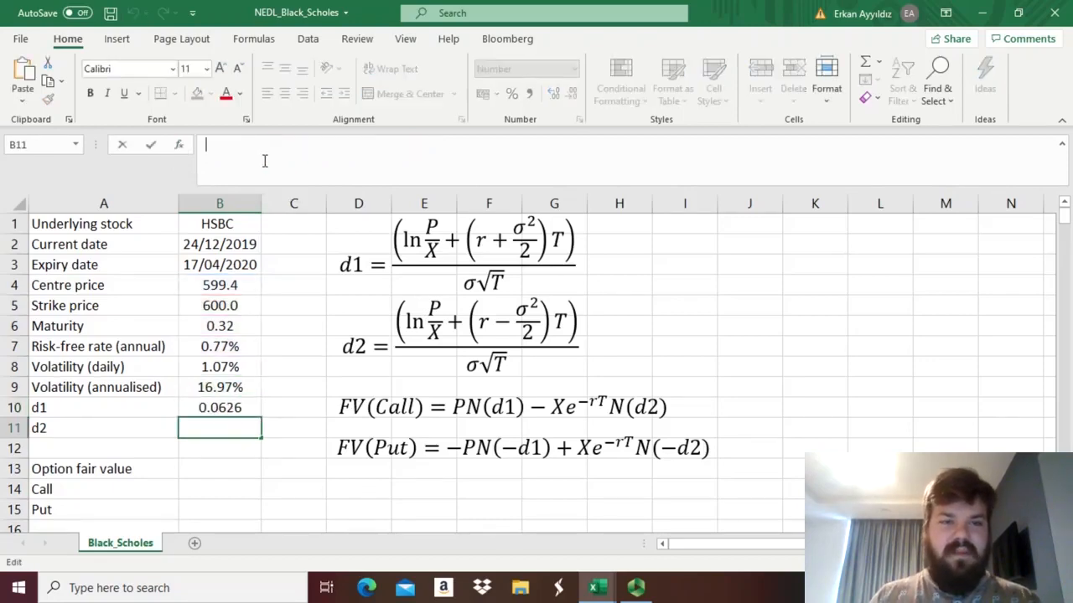
key(ctrl+v)
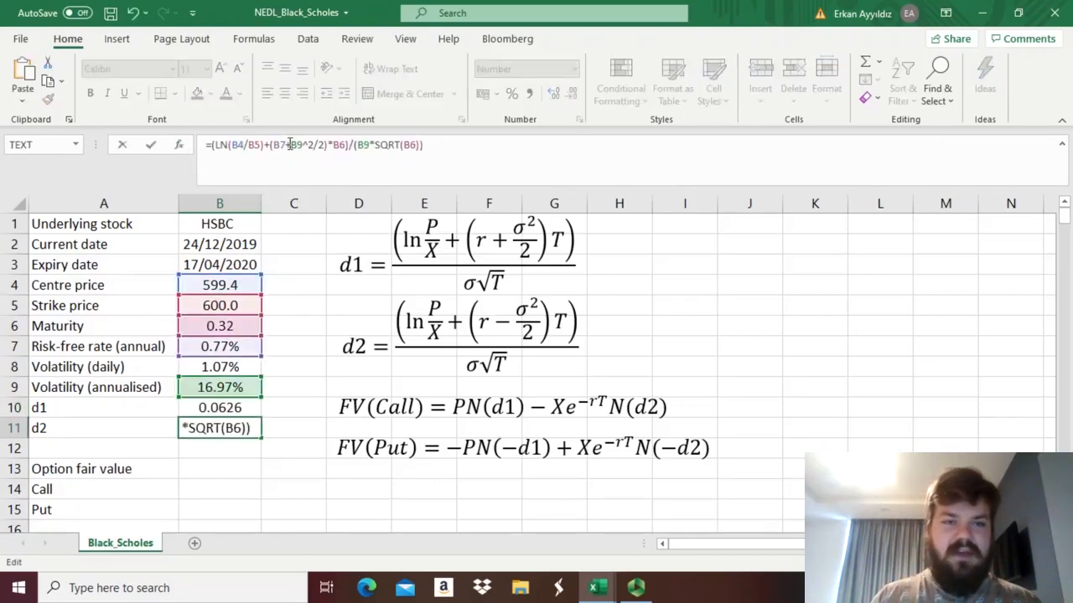
Change the plus between B7 and B9^2/2 to a minus in B11, giving =(LN(B4/B5)+(B7-B9^2/2)*B6)/(B9*SQRT(B6)).
click(290, 145)
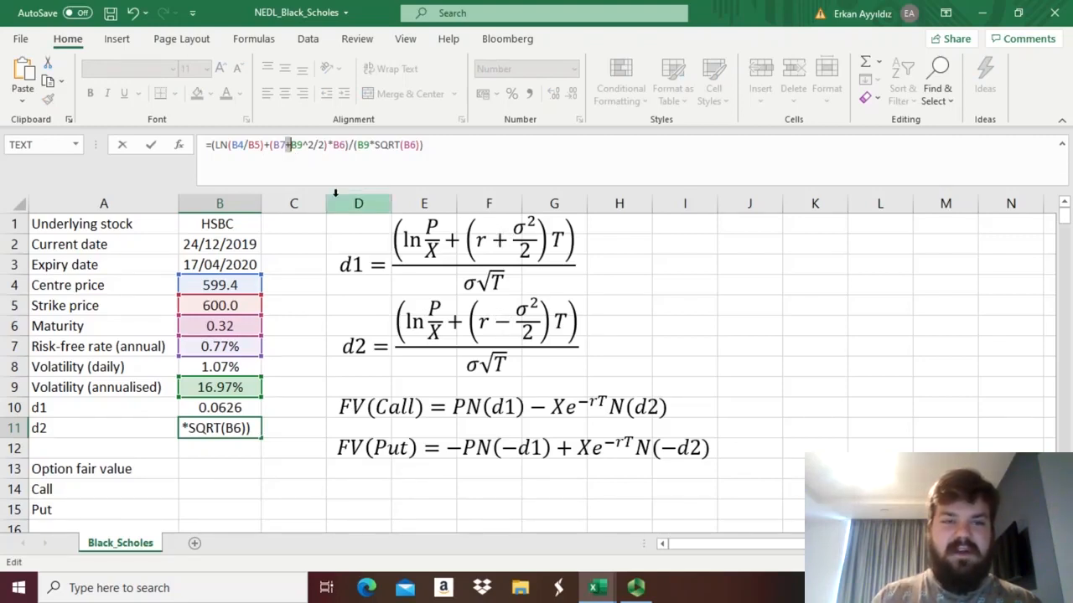
key(BackSpace)
text(-)
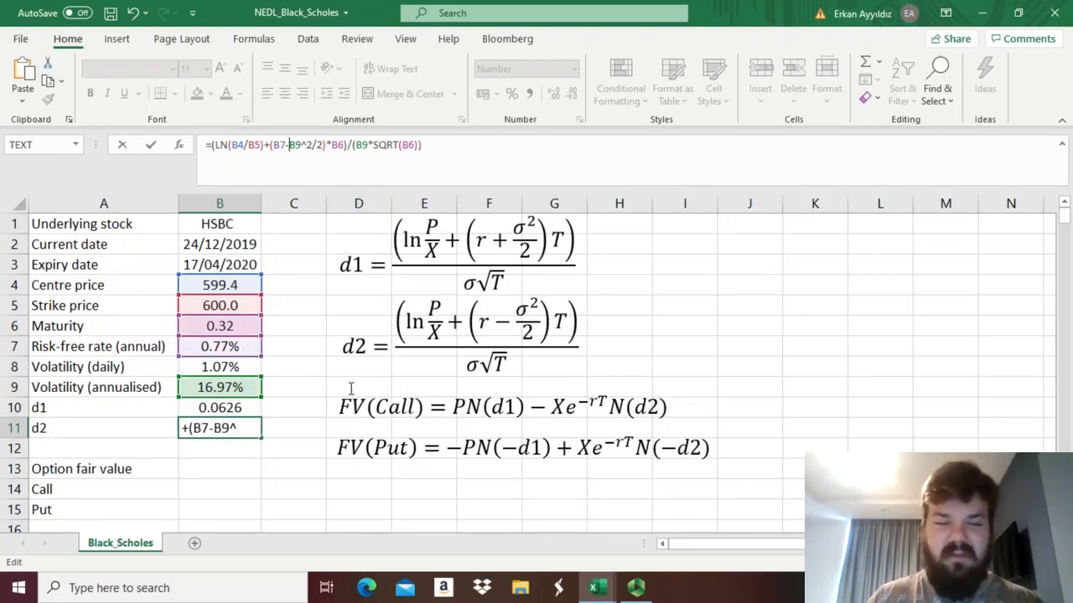
key(Return)
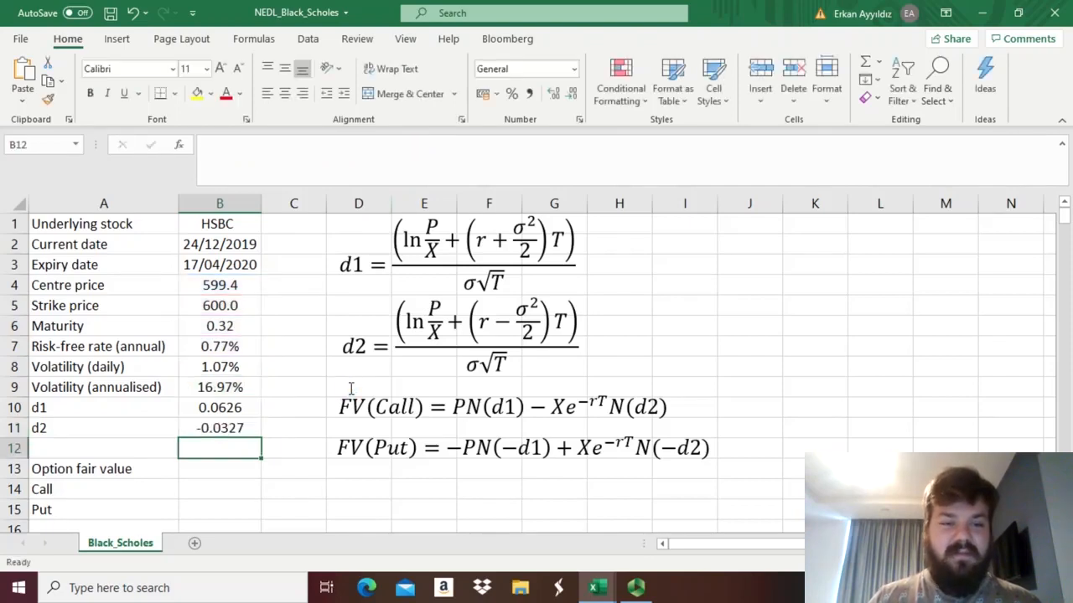
key(Up)
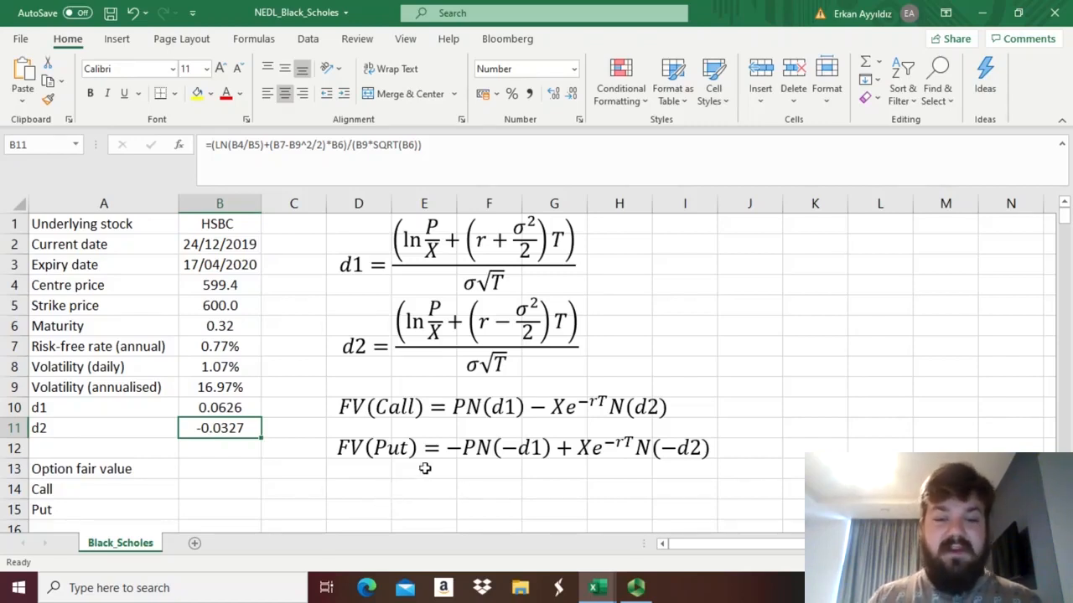
Examine the displayed FV(Call) and FV(Put) equations, comparing the signs of their PN(d1) and Xe^-rT N(d2) terms.
click(399, 452)
click(375, 449)
click(385, 504)
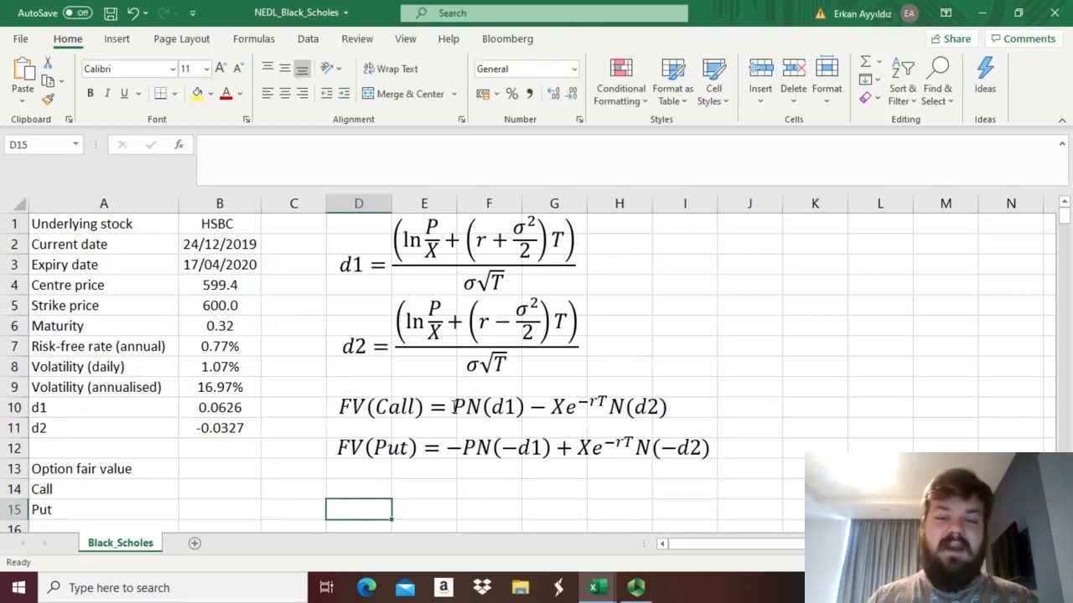
click(471, 412)
click(466, 446)
click(486, 409)
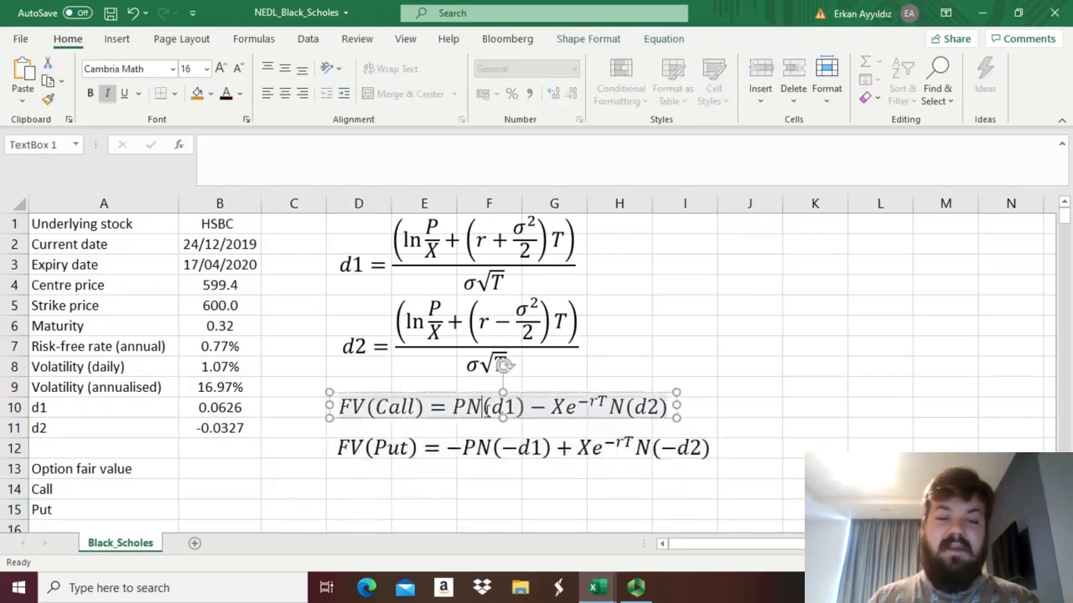
click(487, 439)
click(516, 494)
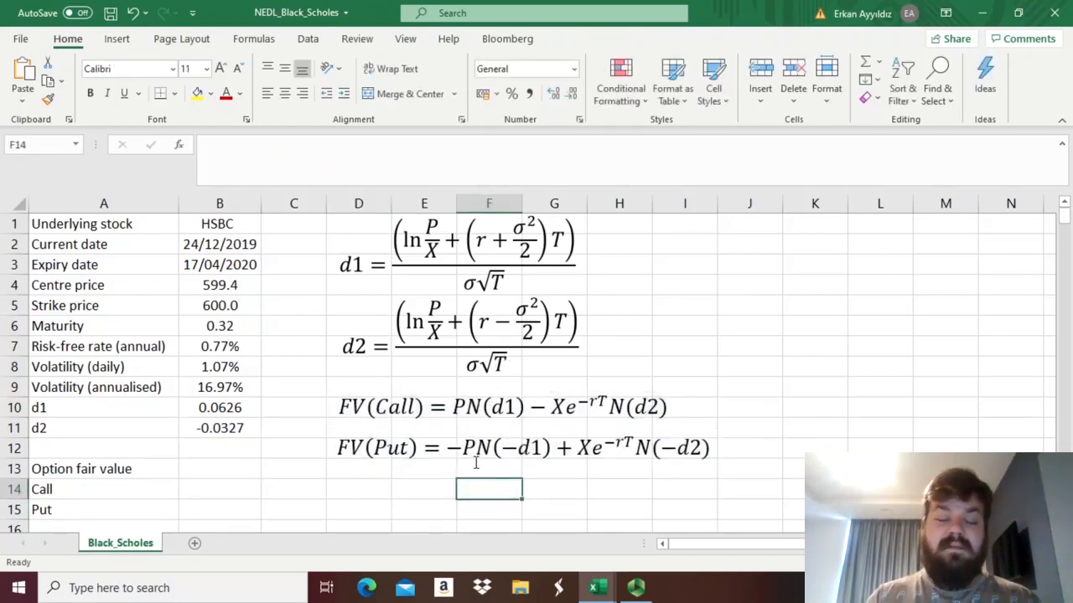
click(463, 393)
click(463, 448)
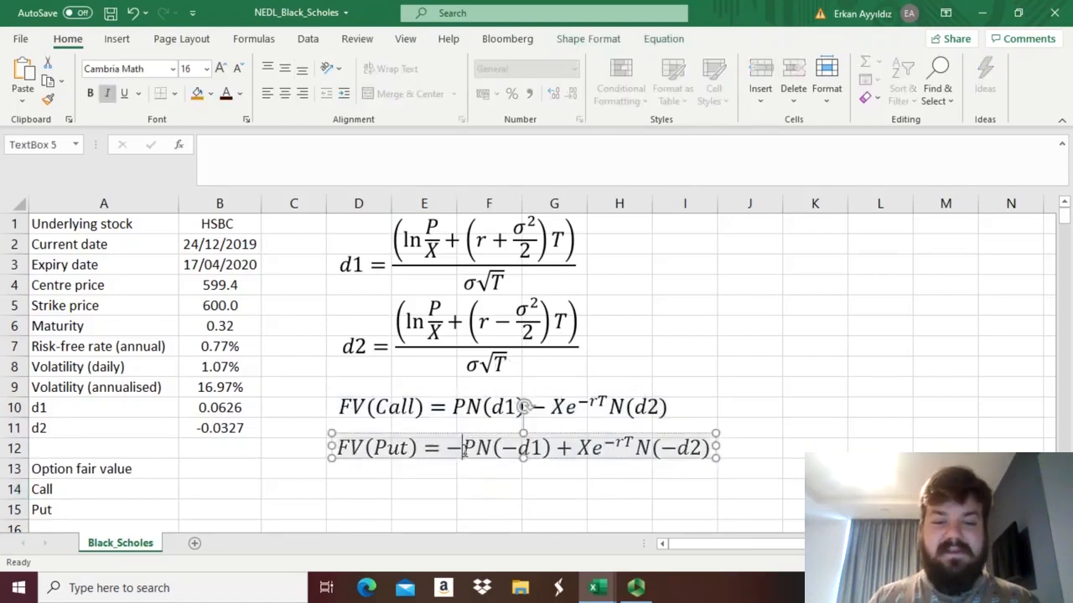
click(468, 413)
click(444, 499)
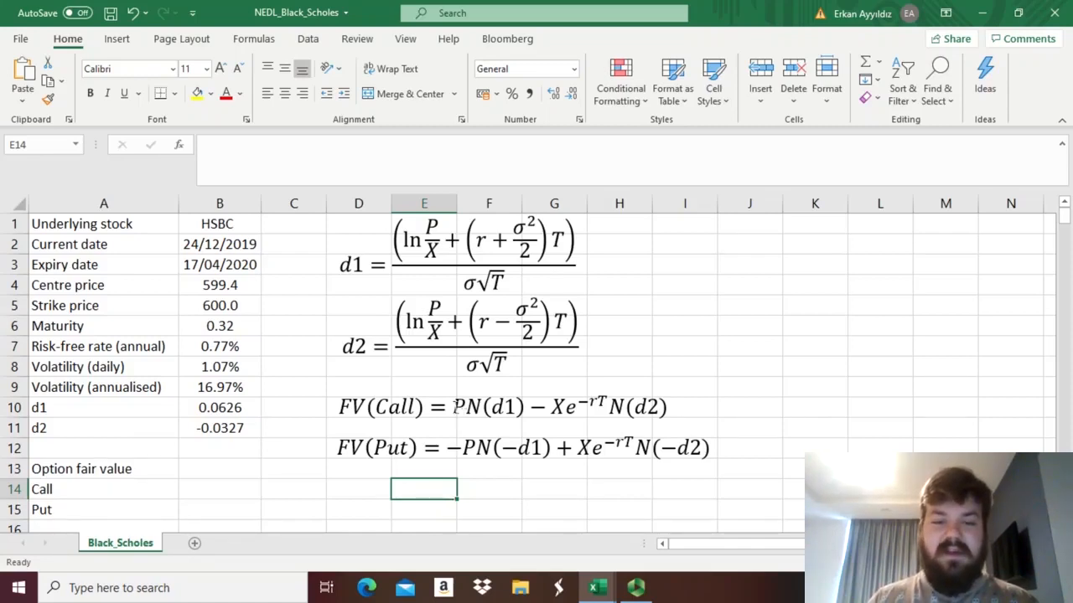
click(454, 407)
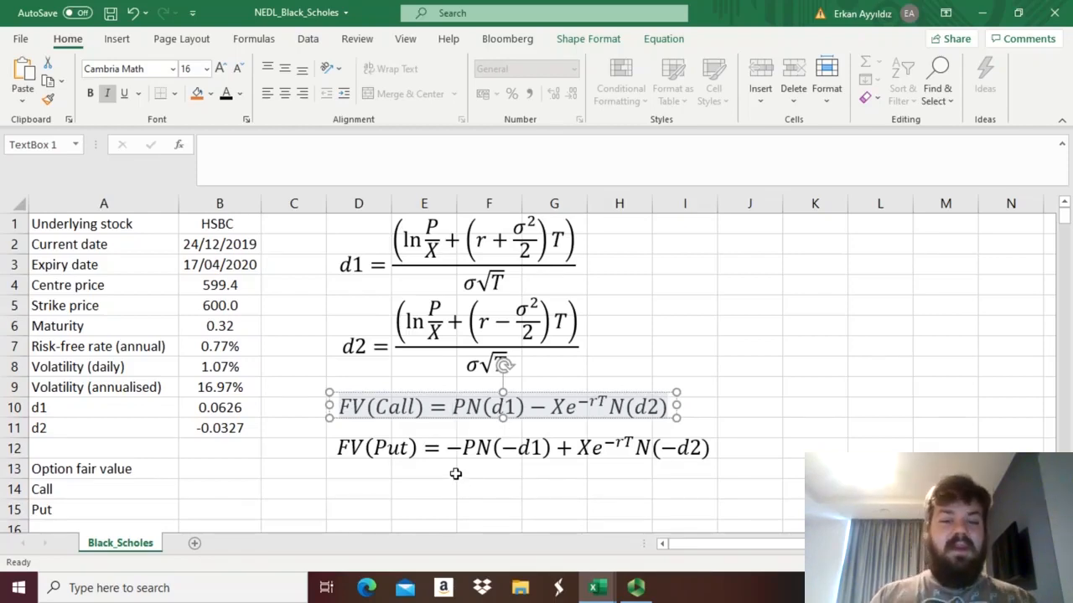
double_click(452, 448)
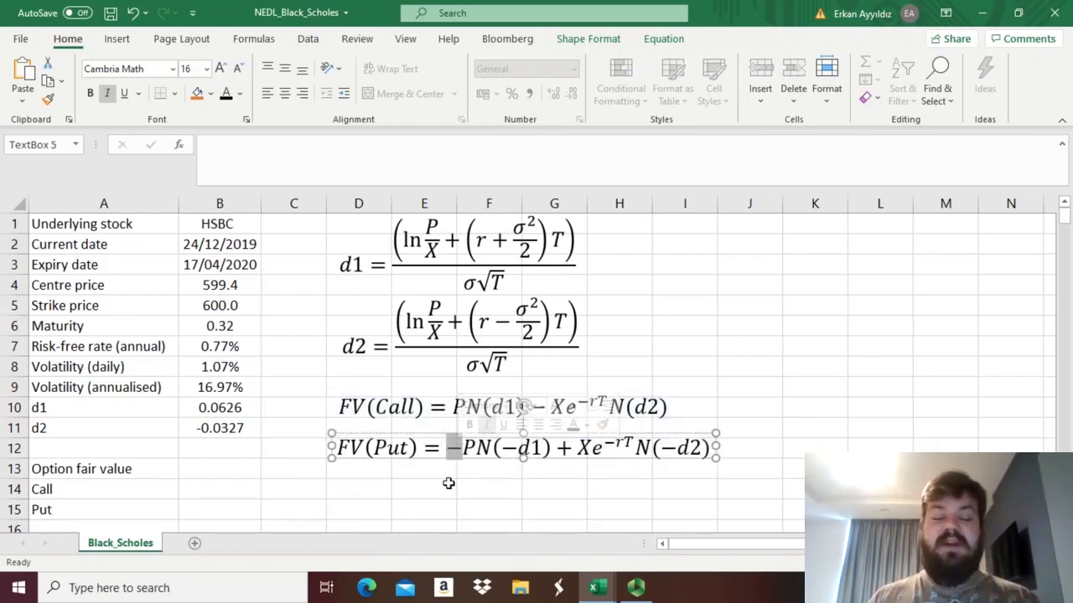
click(448, 483)
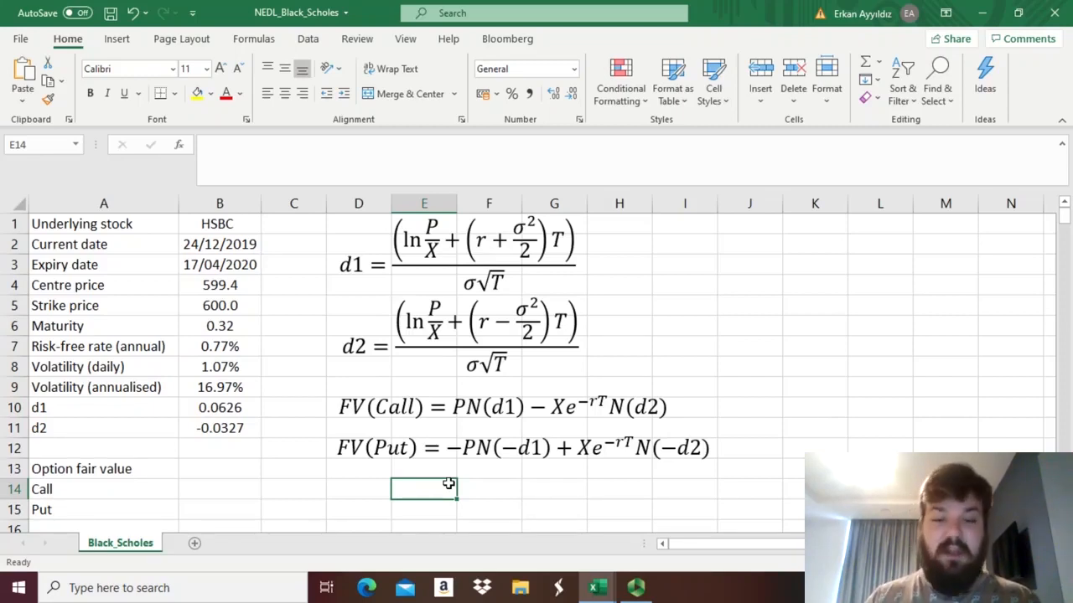
Begin the call fair value formula in B14 with the cumulative normal term and a minus sign, =B4*NORM.S.DIST(B10,1) -.
click(203, 489)
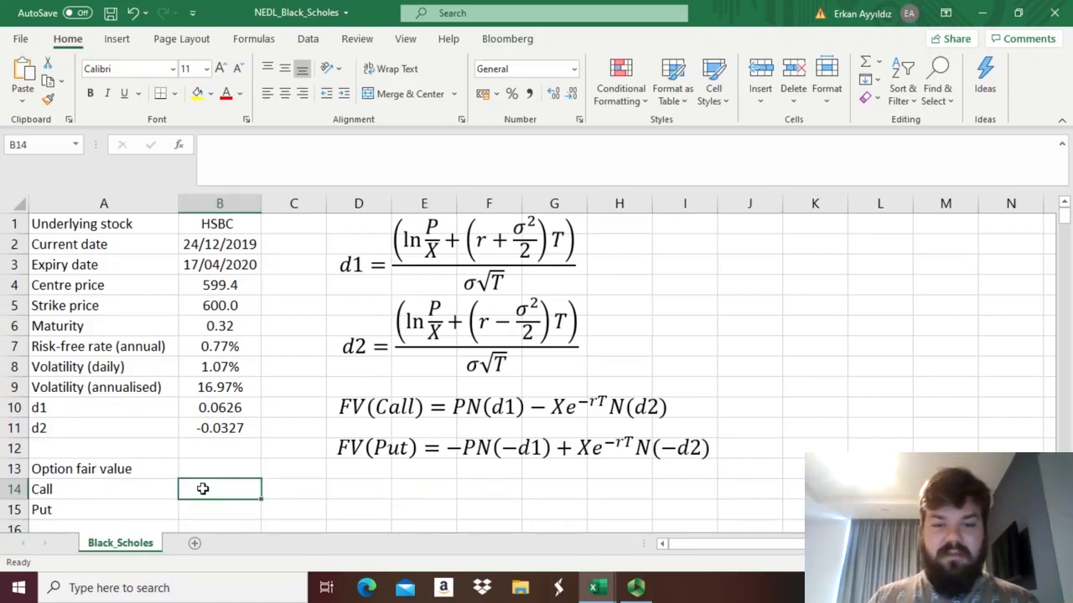
text(=)
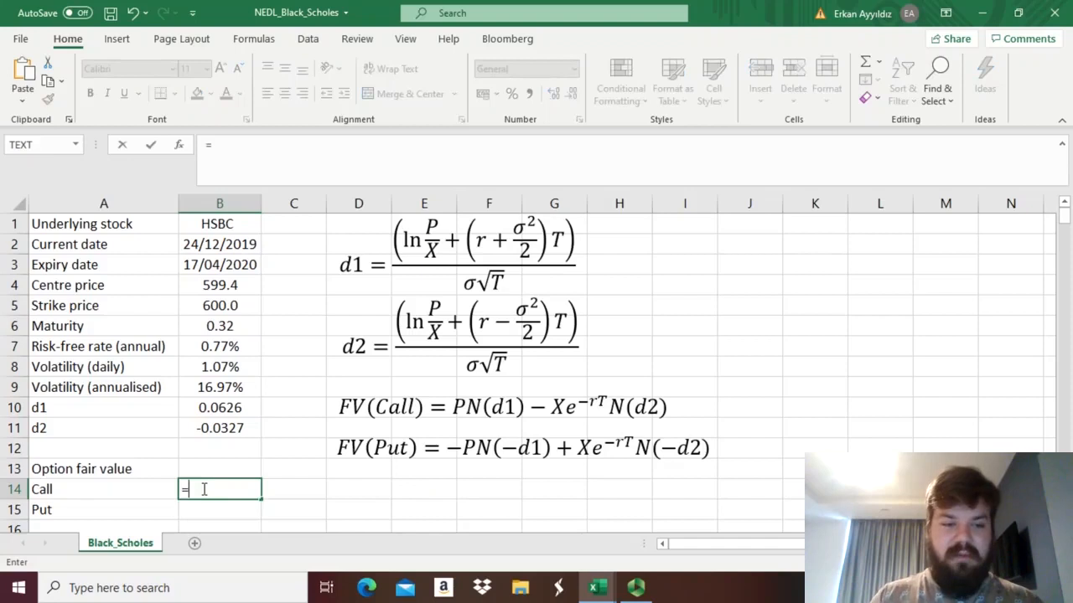
click(206, 285)
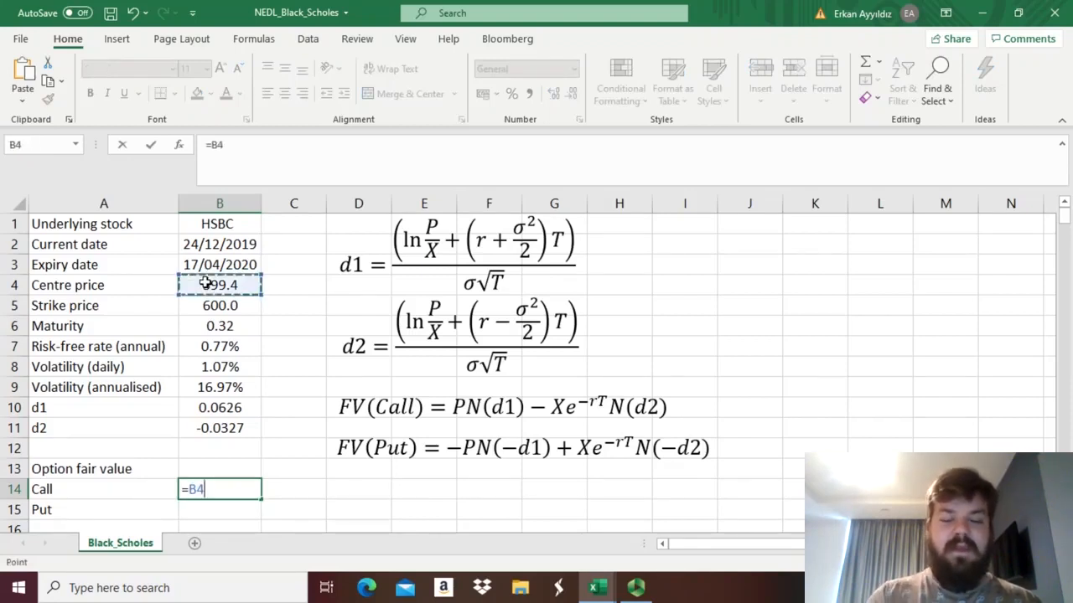
text(*N)
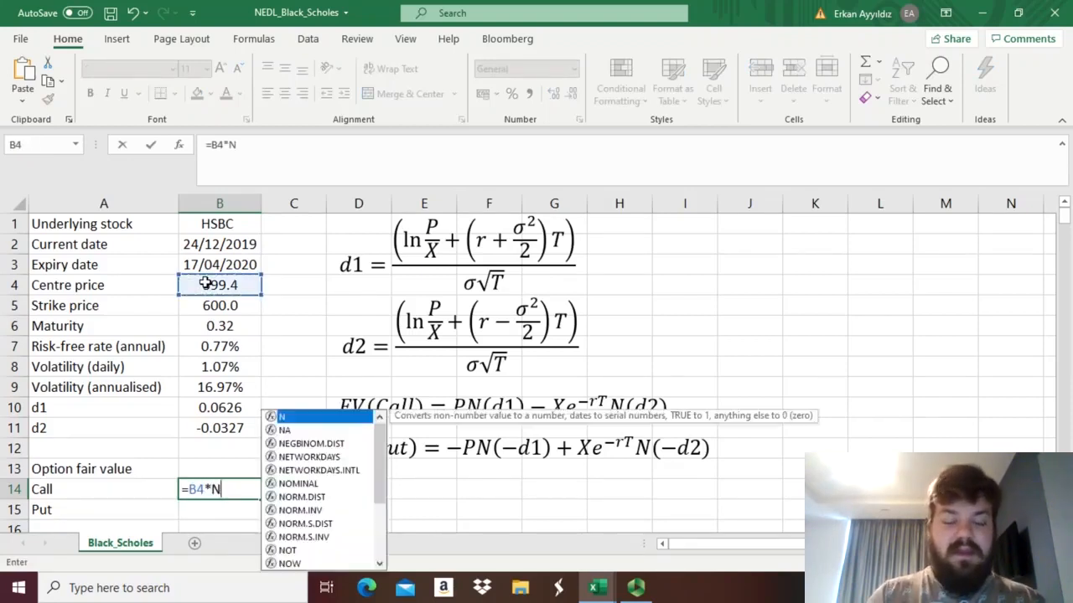
text(ORM.S.DI)
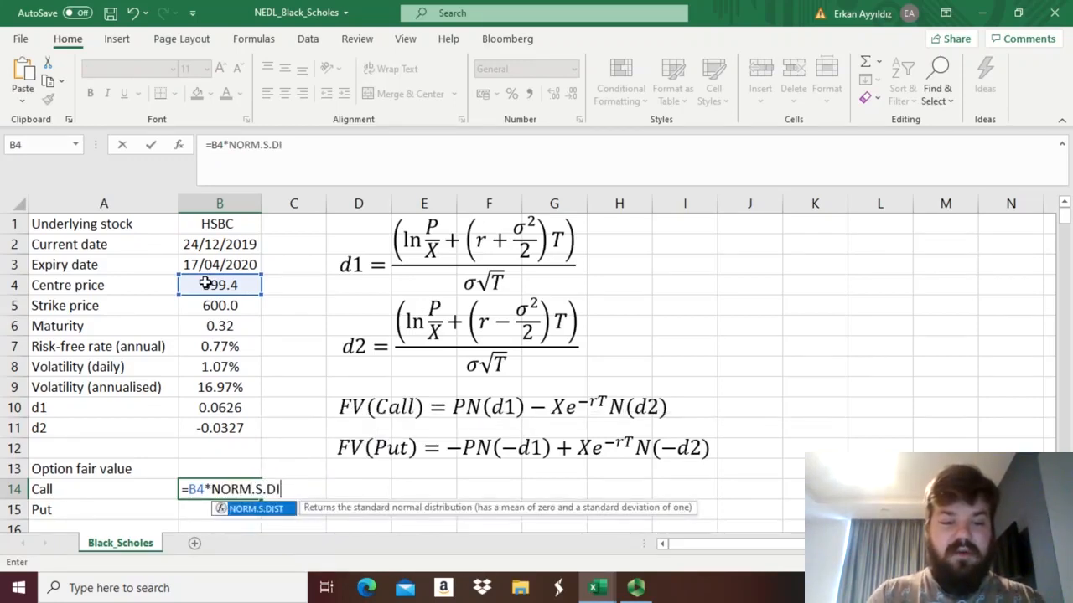
text(ST()
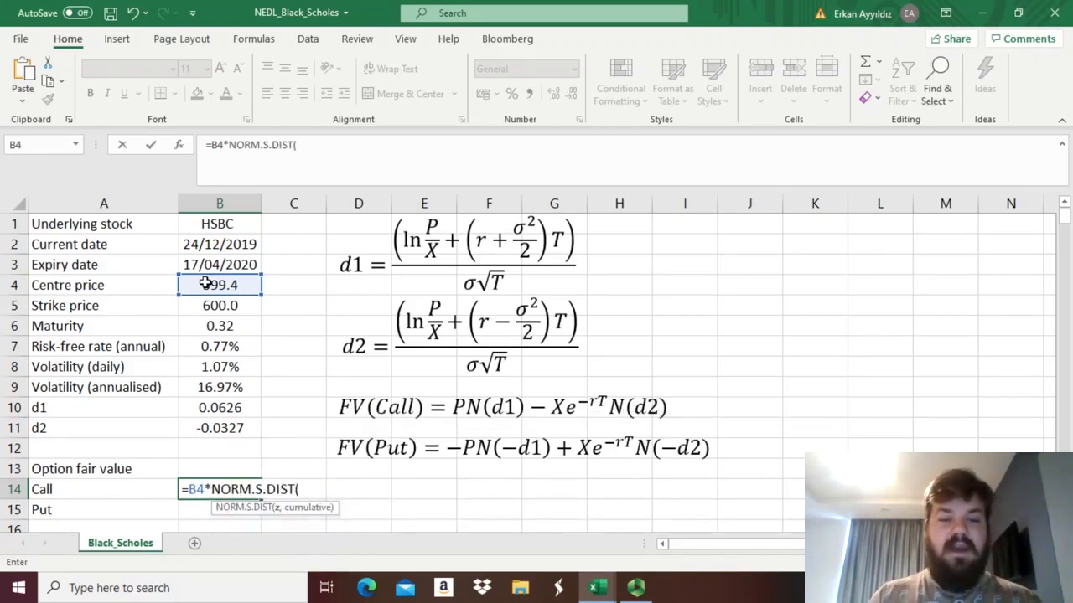
click(218, 408)
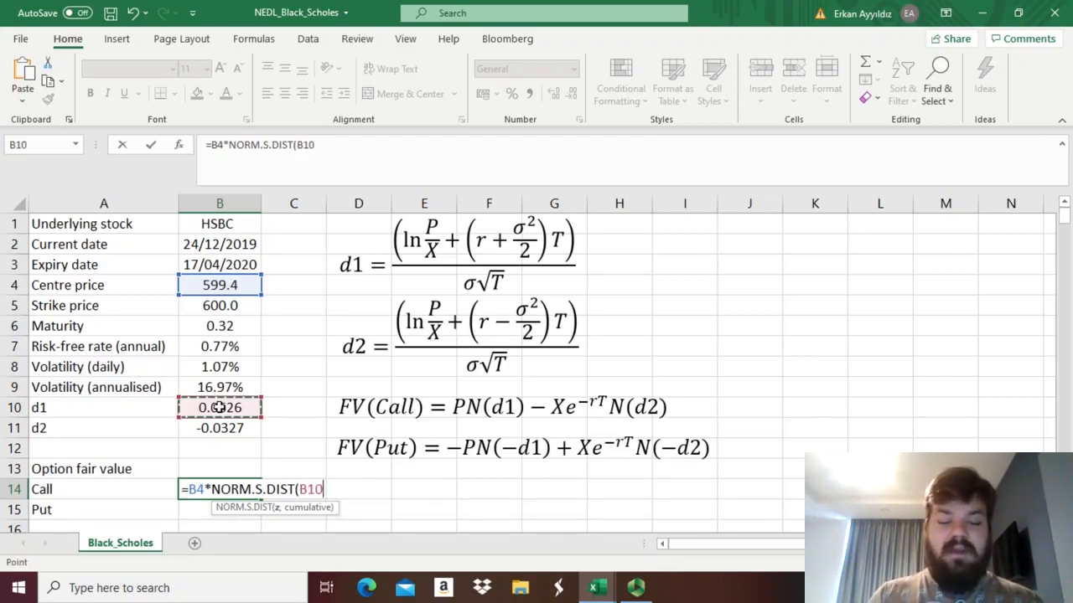
text(,1)
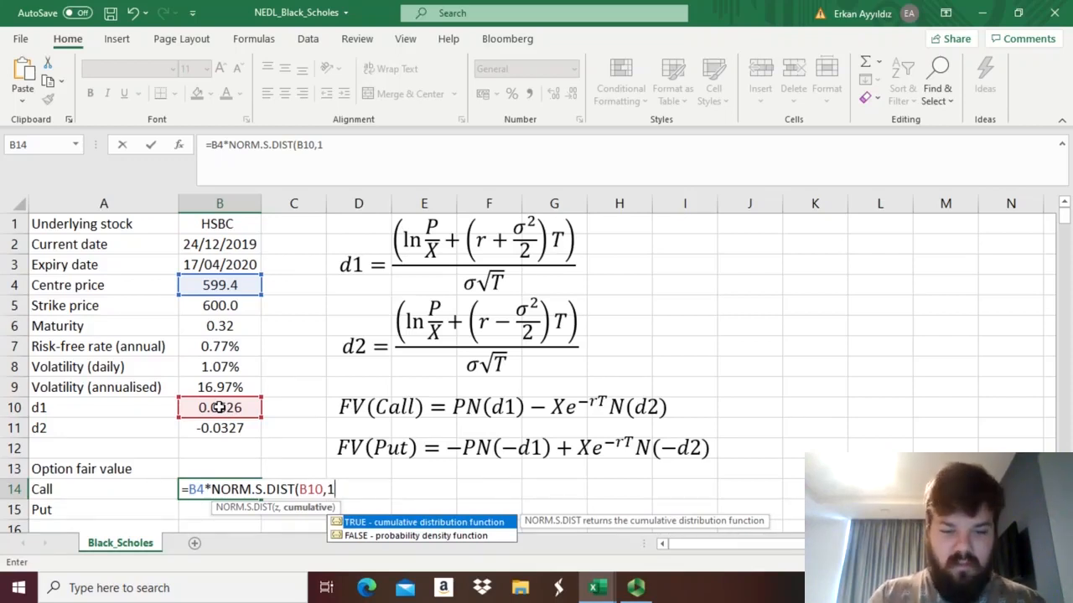
text() -)
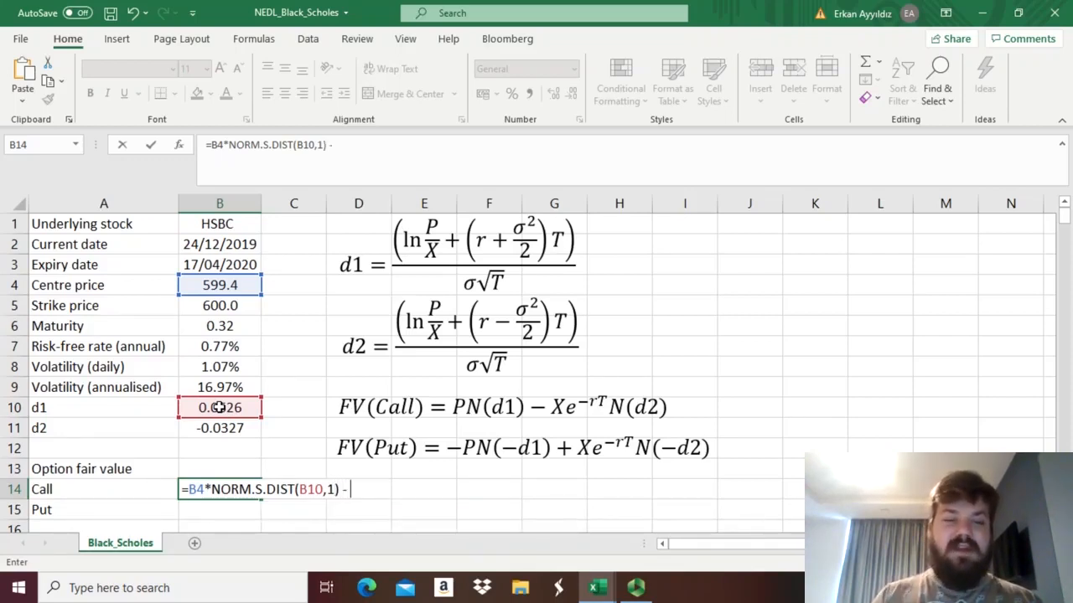
Extend the call formula in B14 with the strike price discounted at the risk-free rate over maturity, B5*EXP(-B7*B6).
click(201, 305)
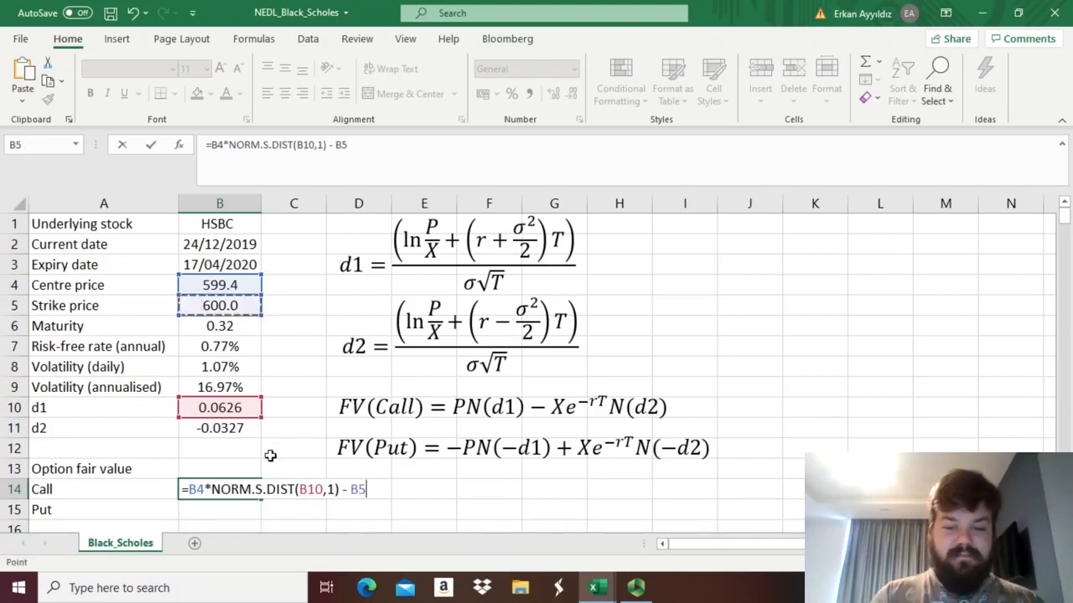
text(*)
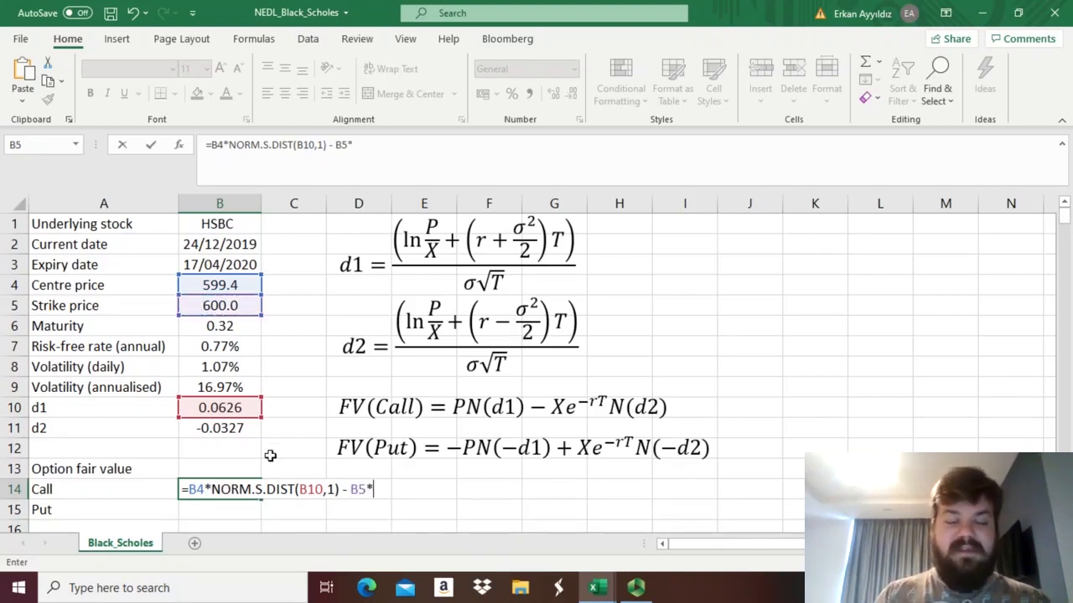
text(EXP(-)
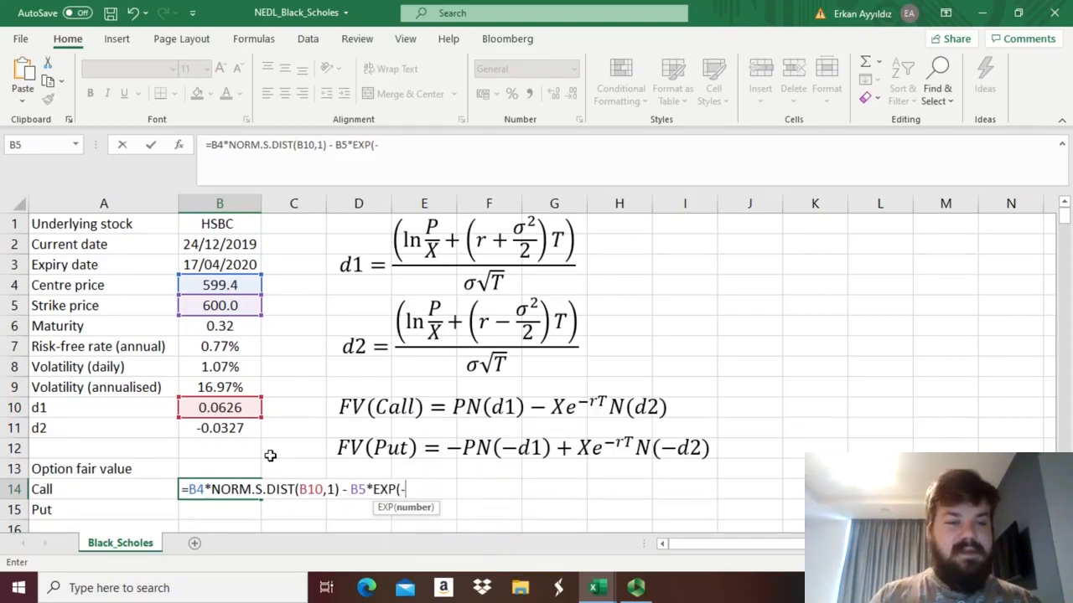
click(231, 347)
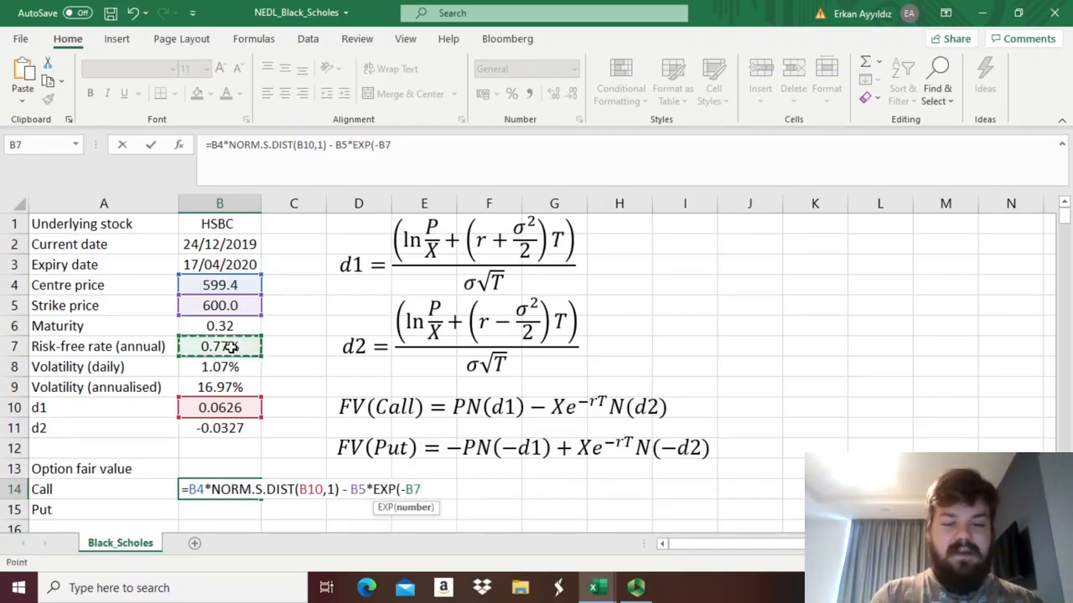
text(*)
click(217, 326)
text())
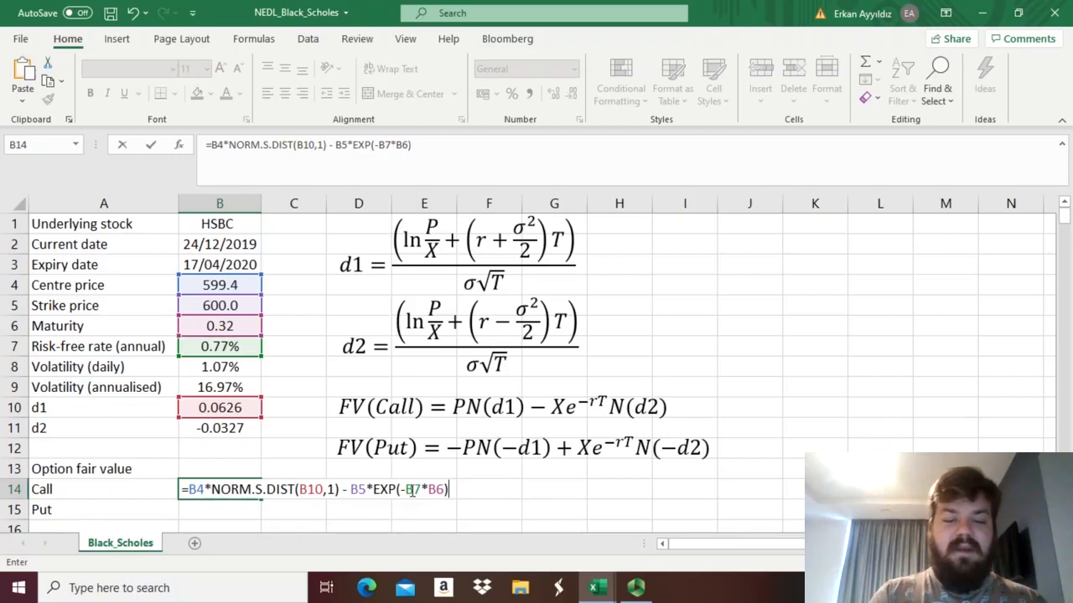
Complete the call formula by multiplying the discounted strike by the cumulative normal of d2, *NORM.S.DIST(B11,1), and enter it.
text(*N)
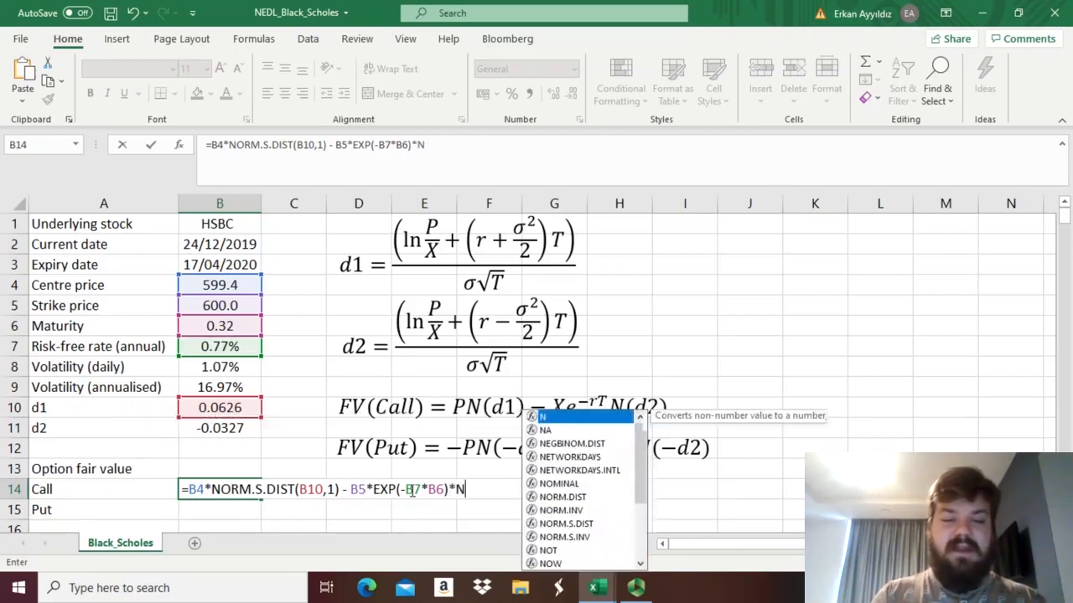
text(ORM.S.D)
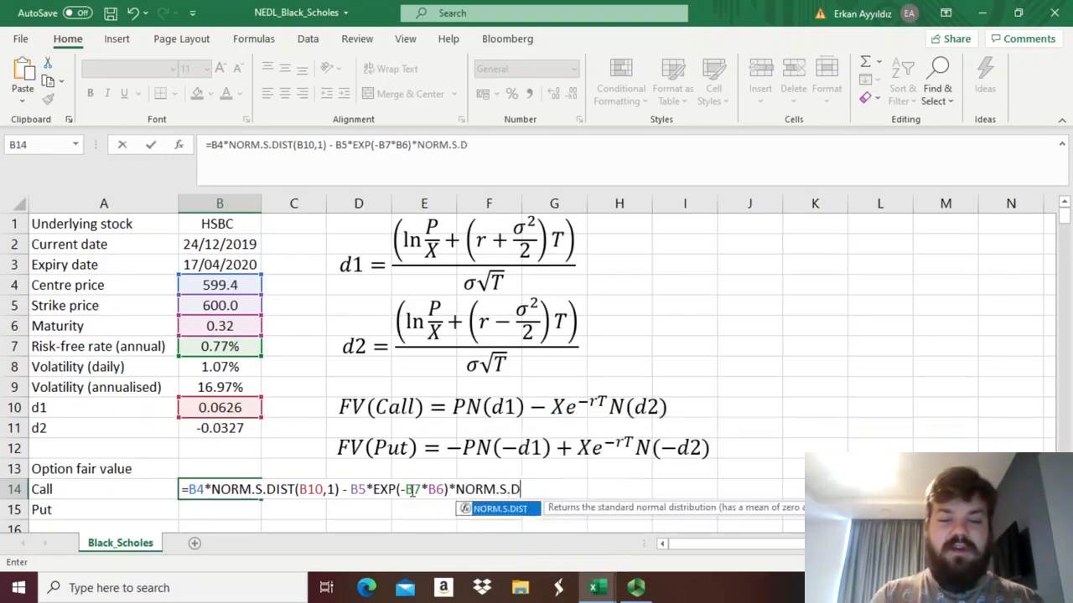
text(IST()
click(218, 428)
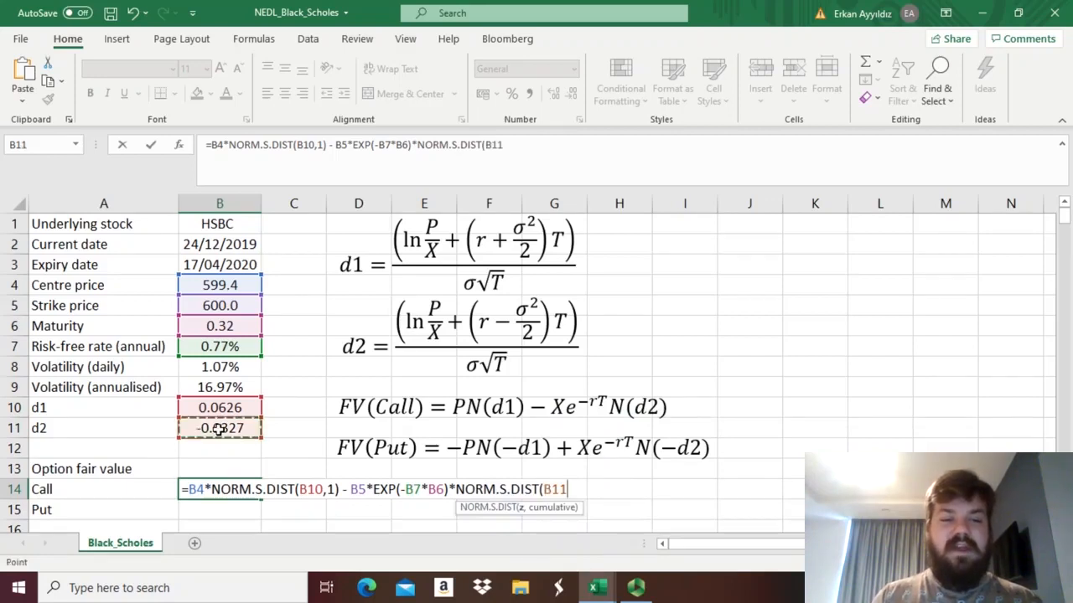
text(,1)
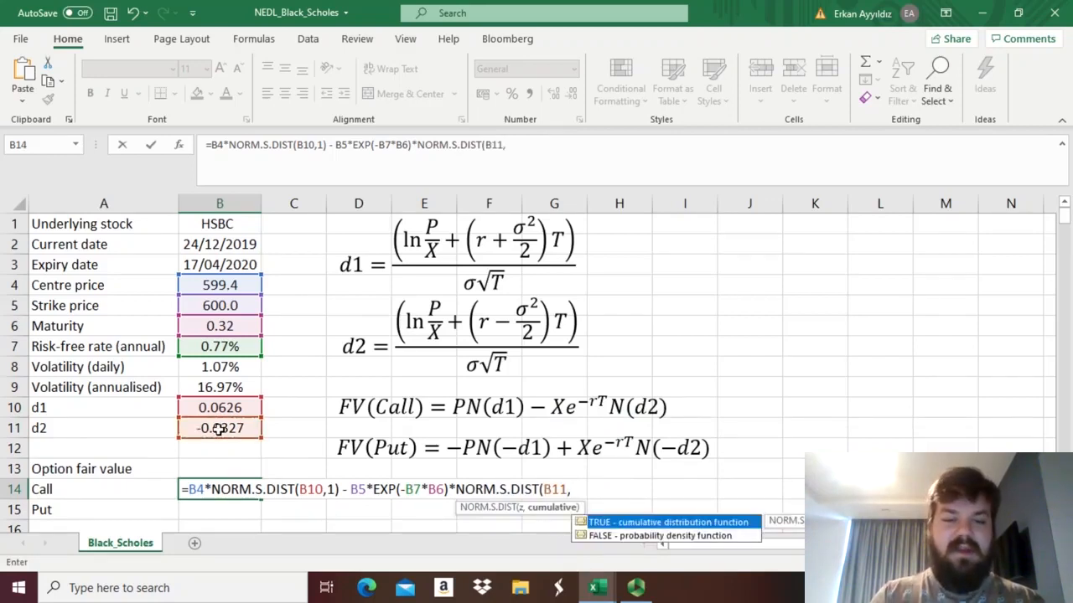
text())
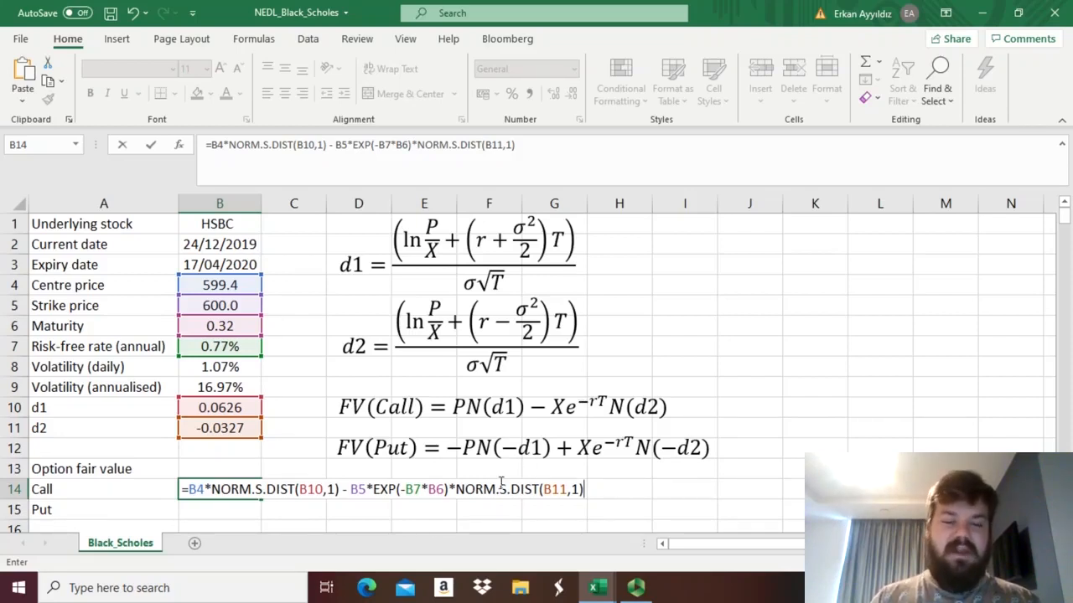
key(Return)
Format the call fair value in B14 as a centred Number with two decimals.
key(Up)
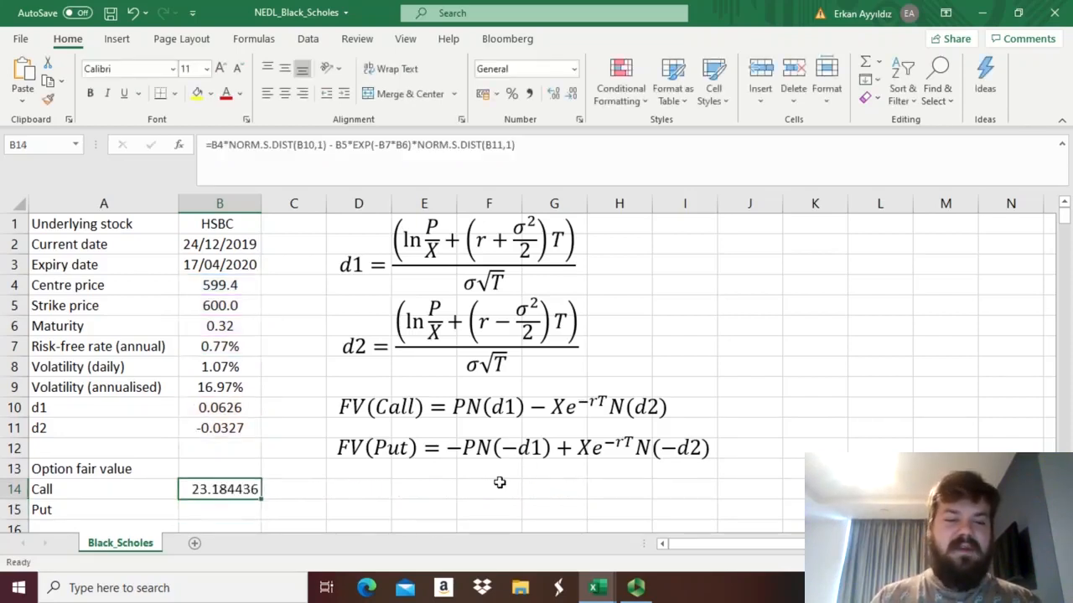
click(573, 68)
click(537, 131)
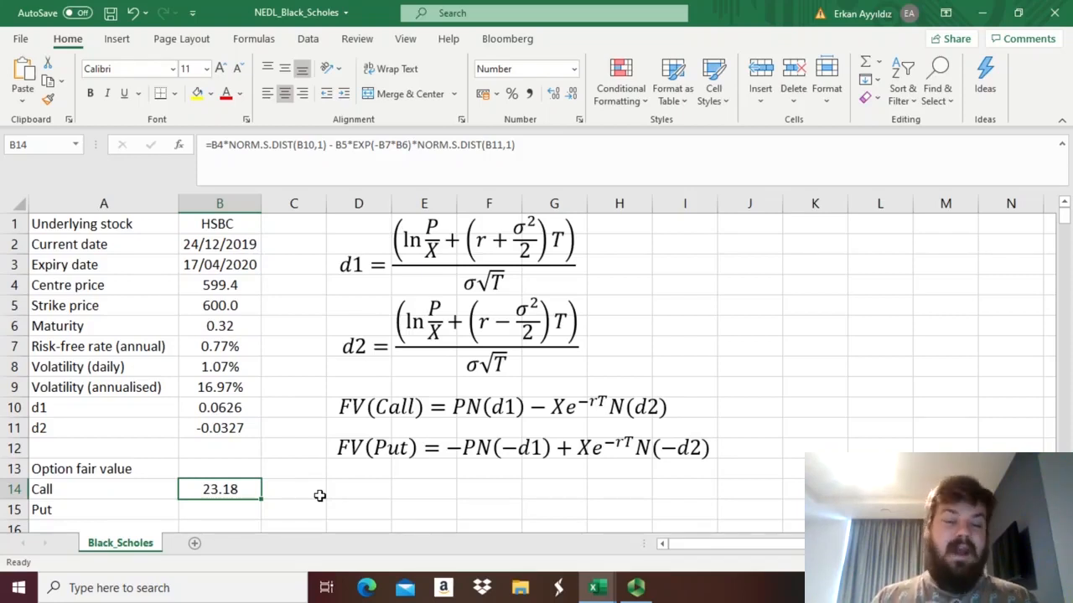
Copy the text of the call formula from B14 into the put cell B15, keeping its cell references the same.
drag(533, 157, 195, 157)
key(ctrl+c)
key(Escape)
key(Down)
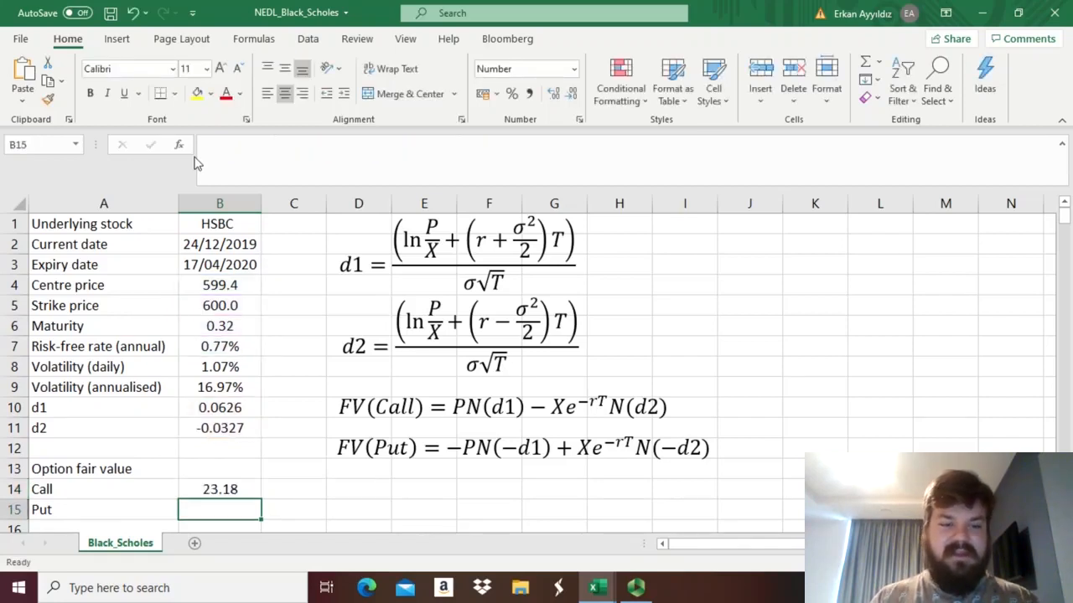
click(232, 156)
key(ctrl+v)
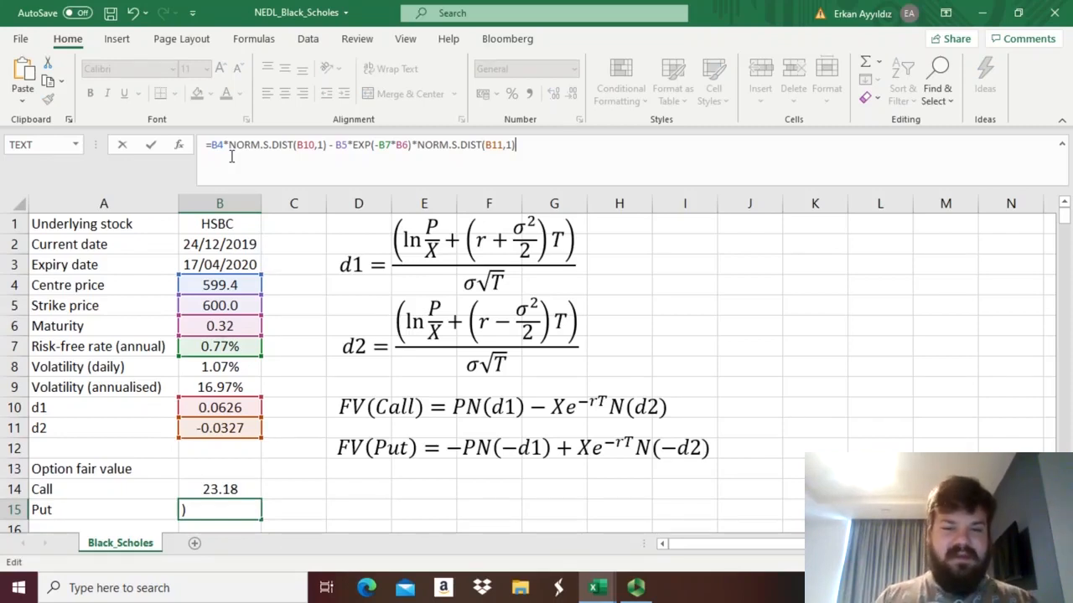
Negate both the price and d1 in the first term of the B15 formula, giving -B4*NORM.S.DIST(-B10,1).
click(209, 144)
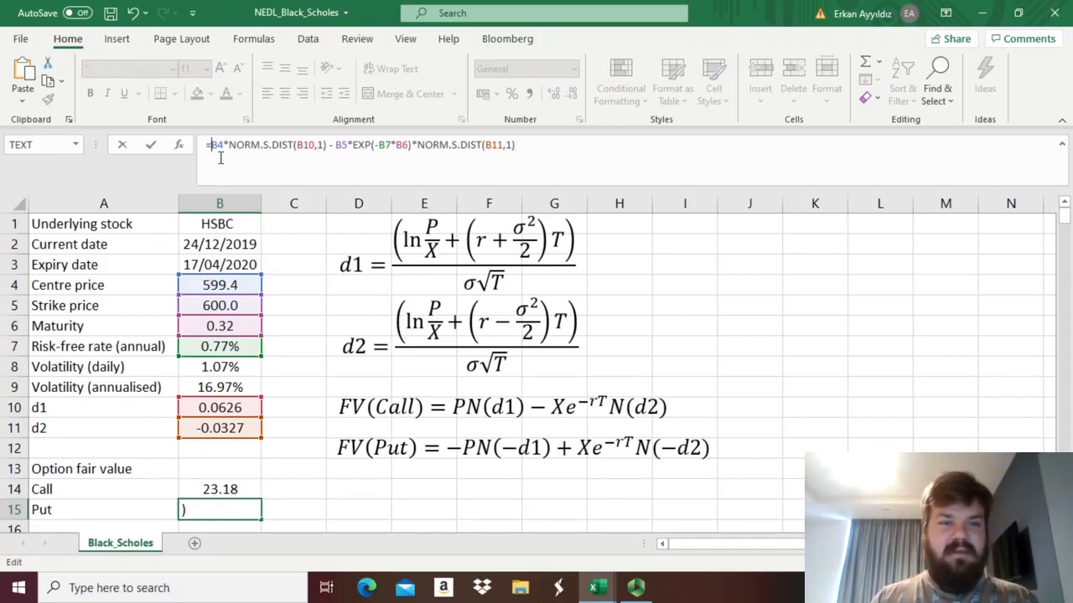
text(-)
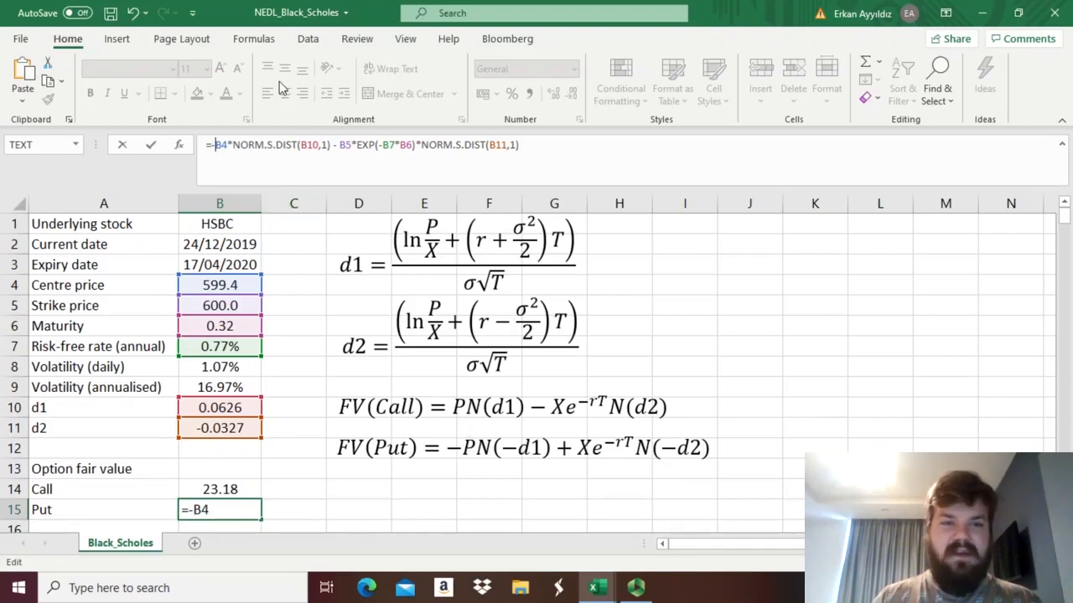
click(304, 144)
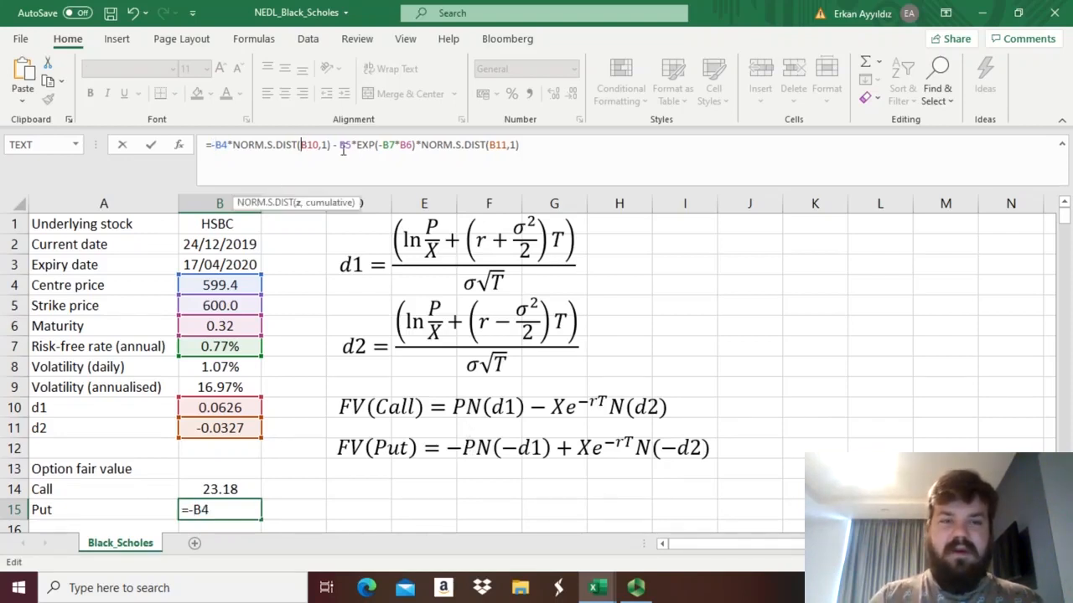
text(-)
Change the minus before B5 to a plus and negate B11 in the put formula, giving + B5*EXP(-B7*B6)*NORM.S.DIST(-B11,1), and enter it.
click(342, 148)
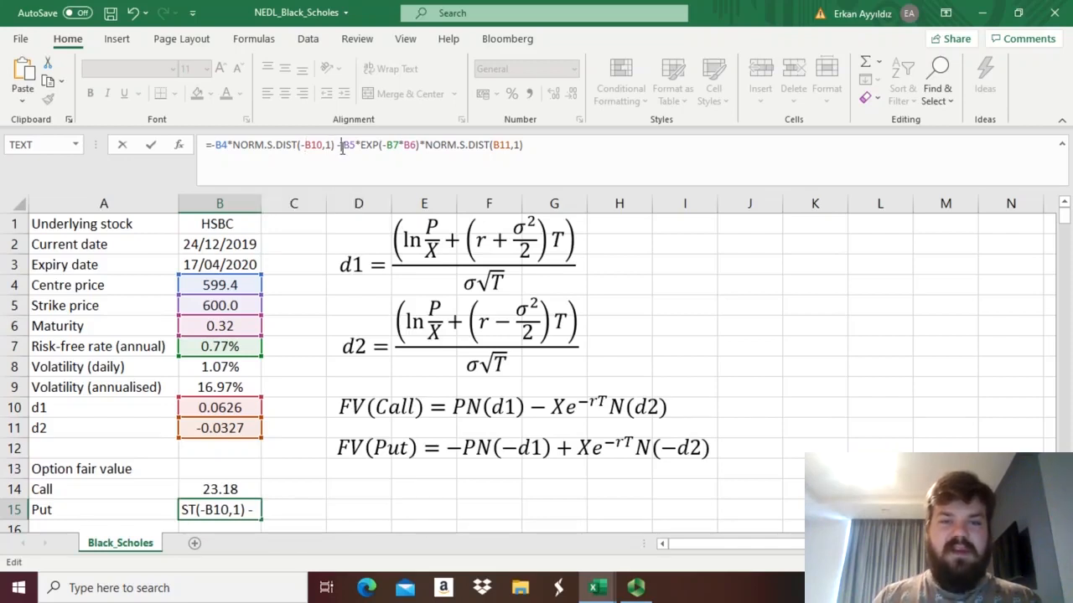
key(BackSpace)
text(+)
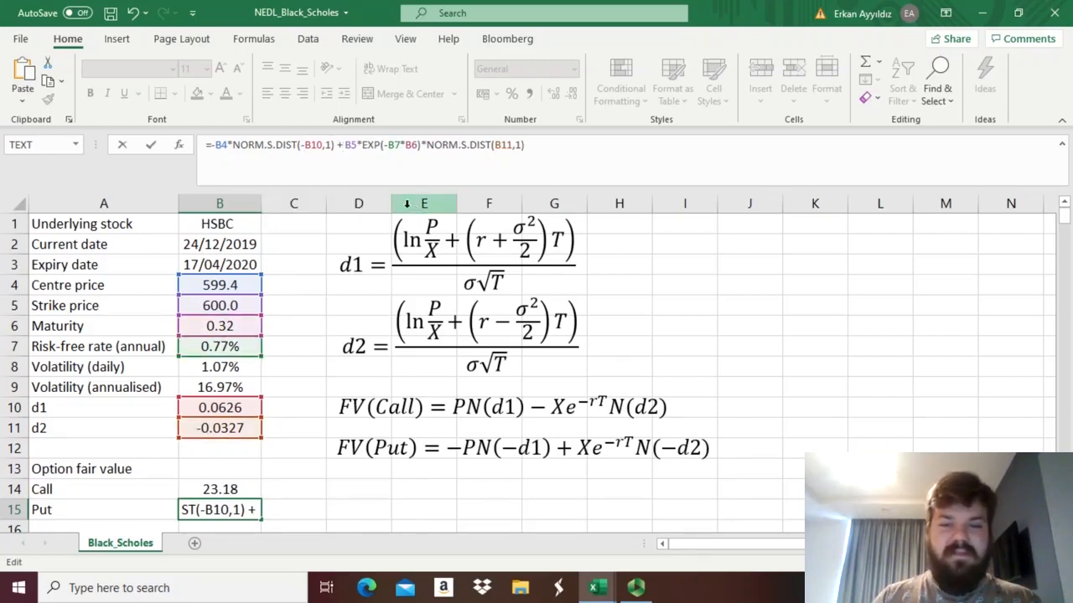
click(494, 145)
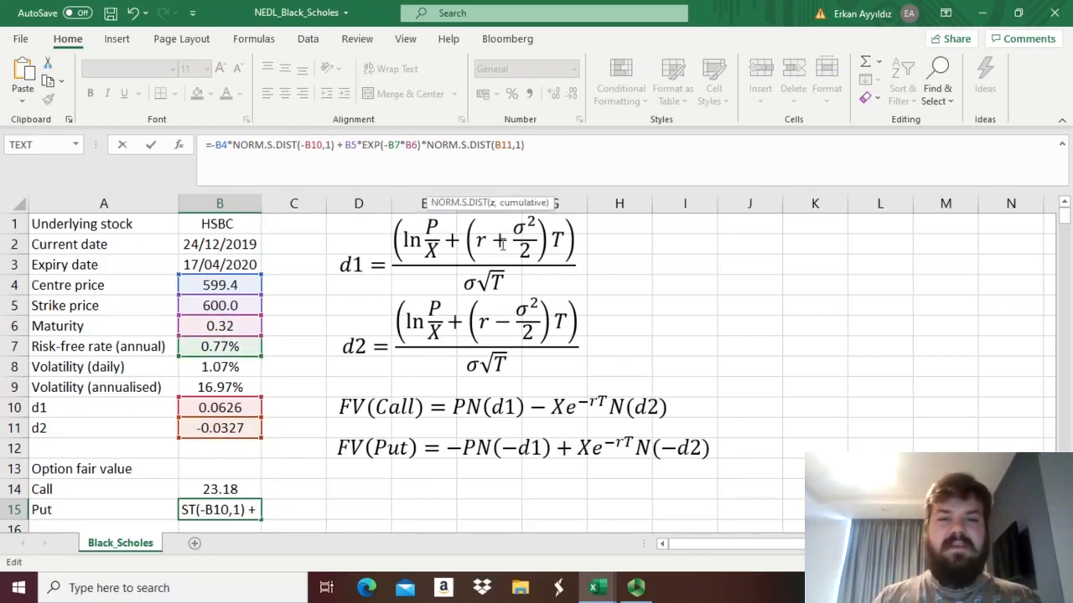
text(-)
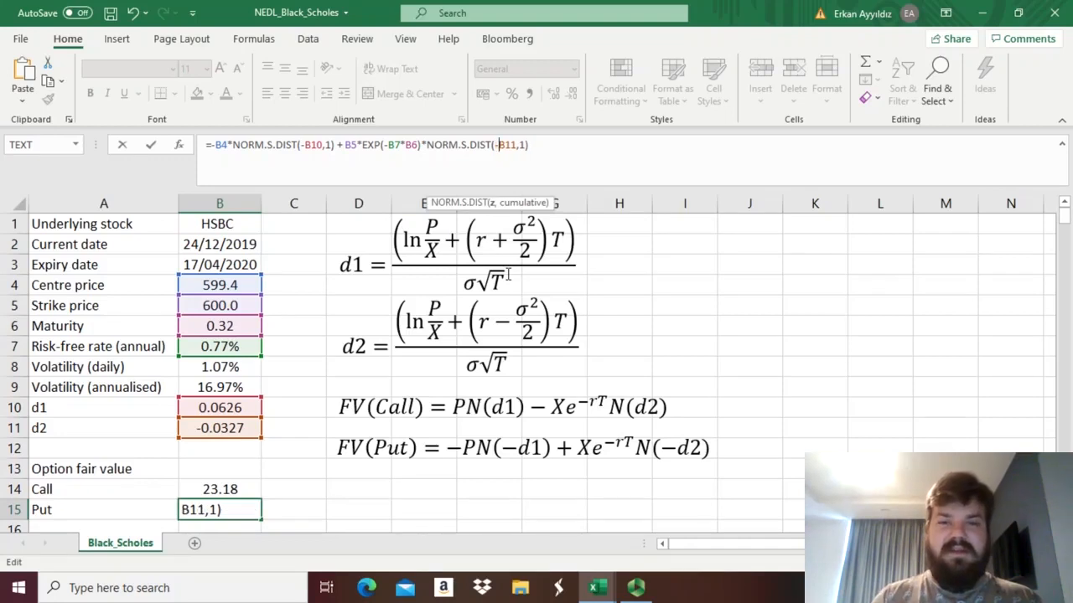
click(558, 166)
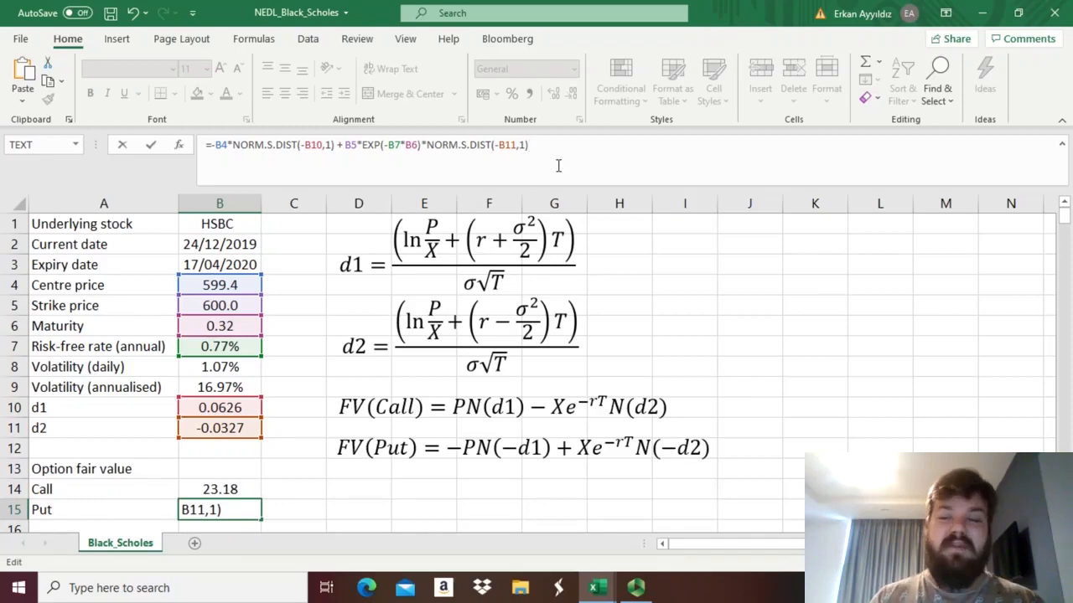
key(Return)
Format the put fair value in B15 as a centred Number with two decimals.
key(Up)
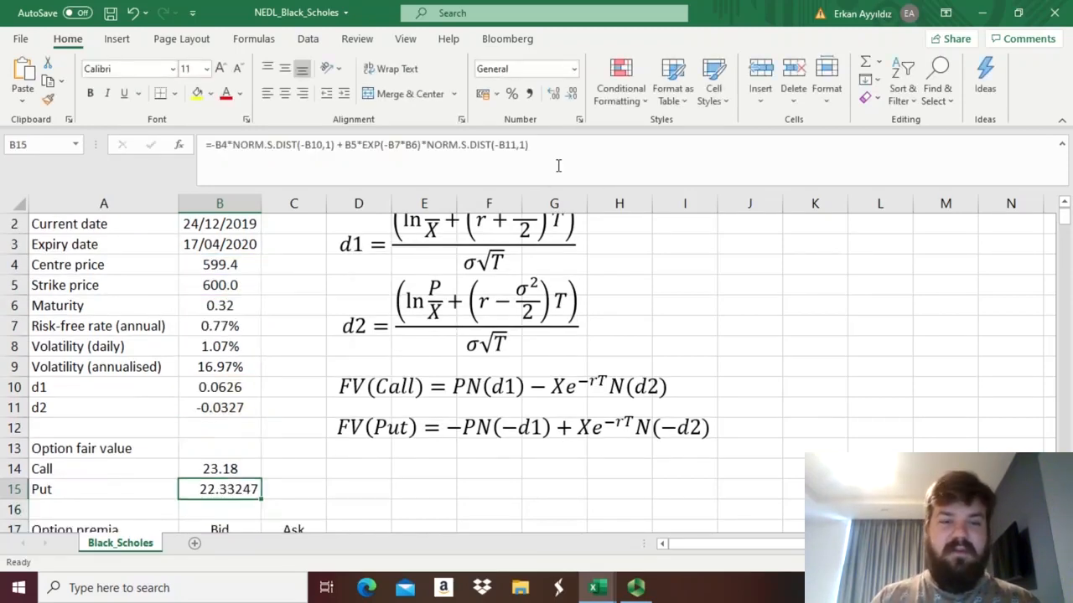
click(575, 69)
click(540, 135)
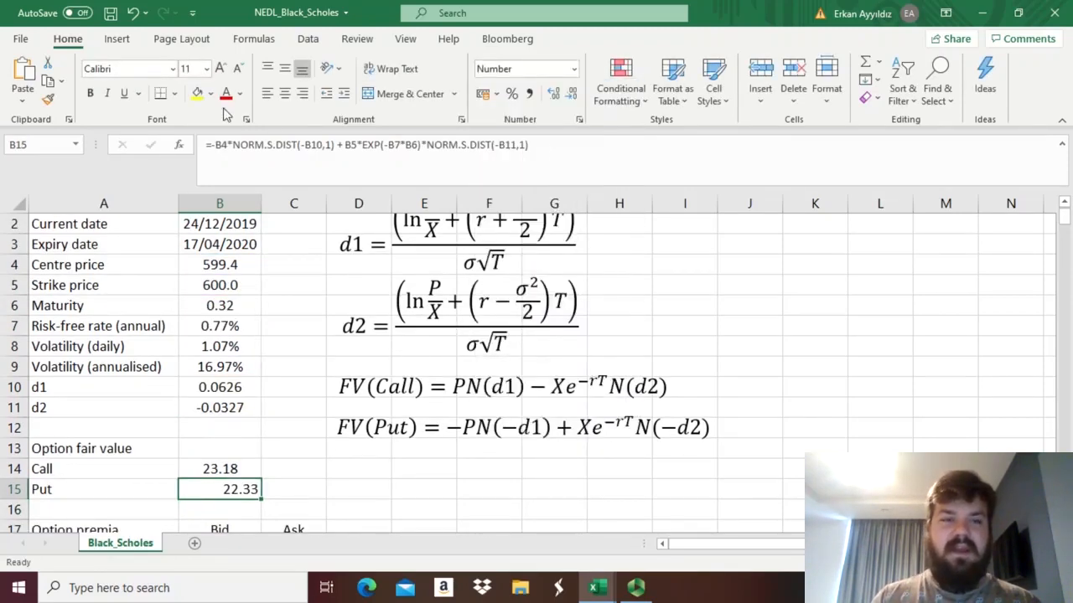
click(285, 428)
click(235, 490)
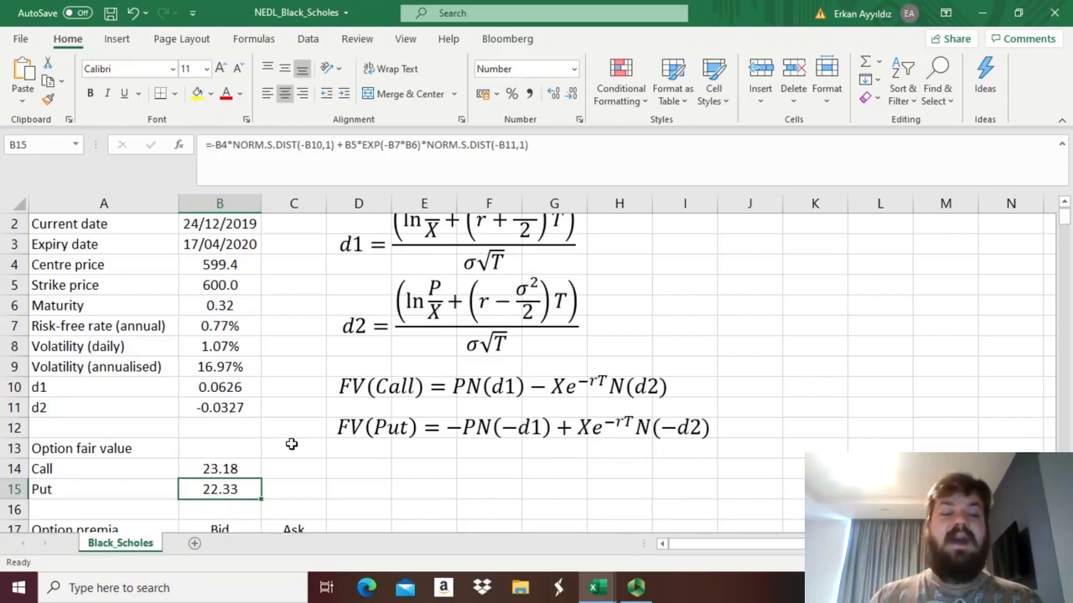
key(Up)
key(Up)
key(Up)
key(Up)
key(Up)
key(Up)
key(Up)
key(Up)
key(Up)
key(Up)
key(Up)
key(Up)
key(Up)
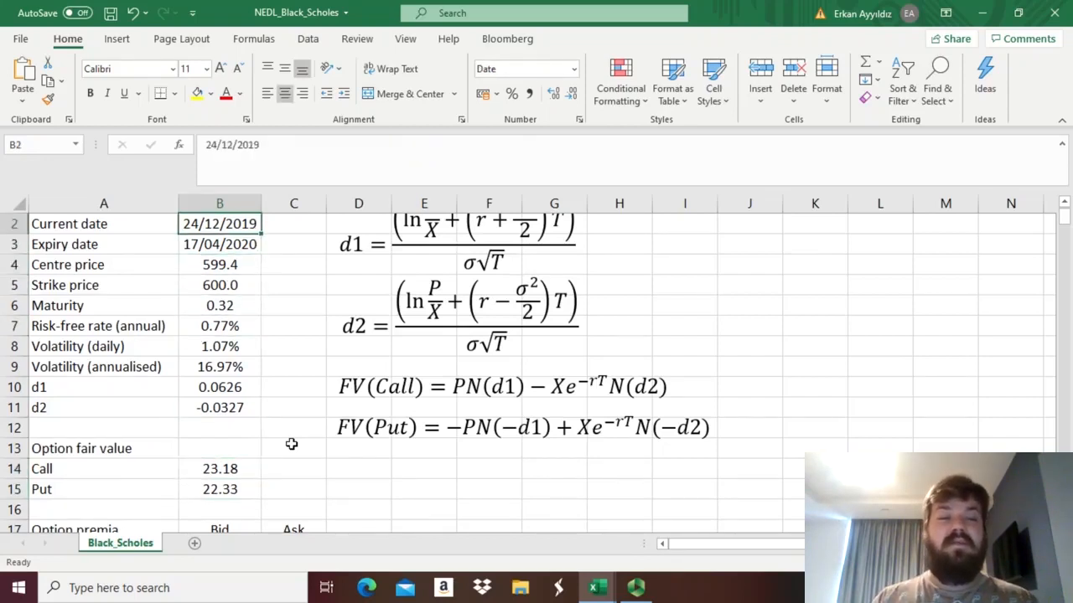
key(Up)
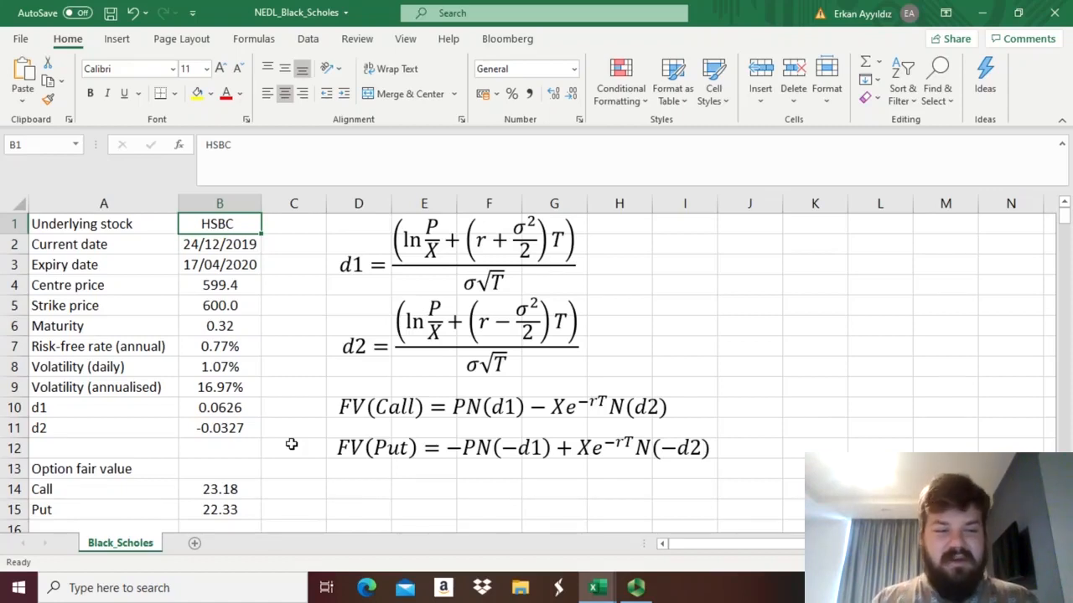
Set the strike price in B5 to 610 and check the resulting call and put fair values.
click(212, 306)
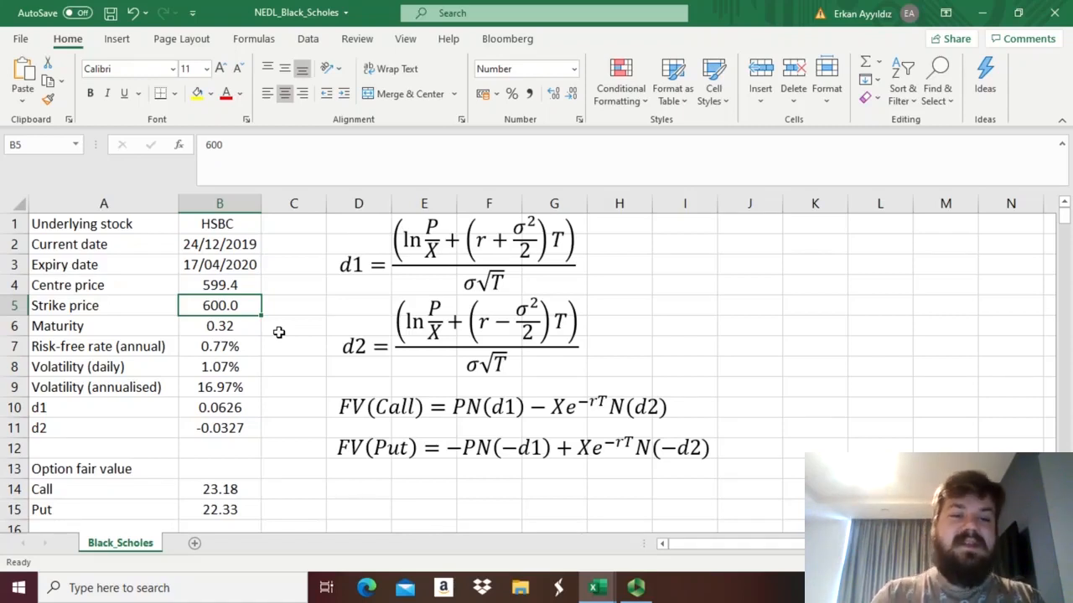
text(610)
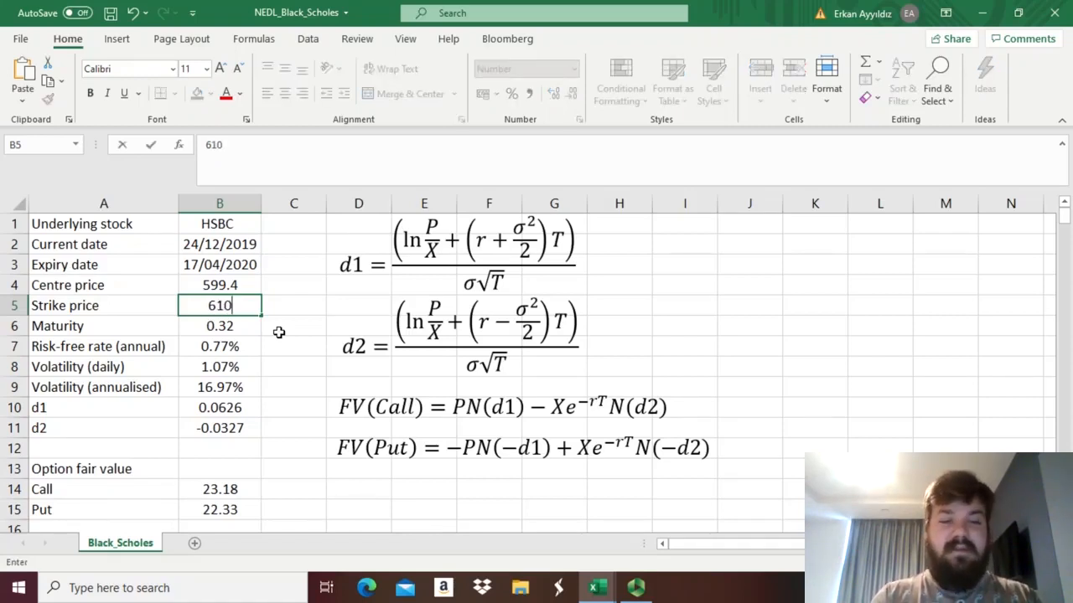
key(Return)
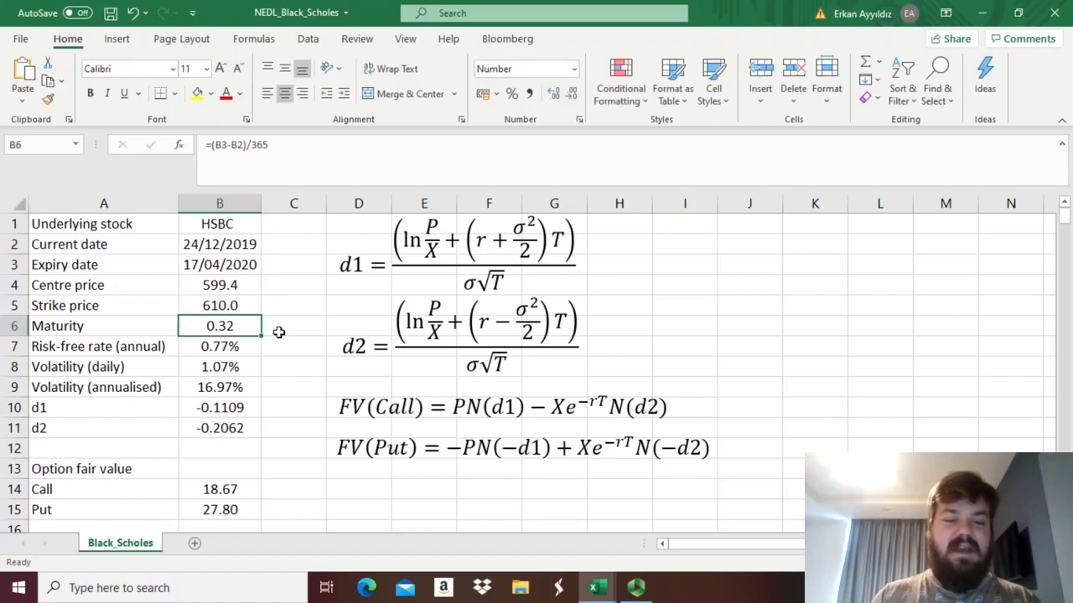
click(195, 493)
click(195, 509)
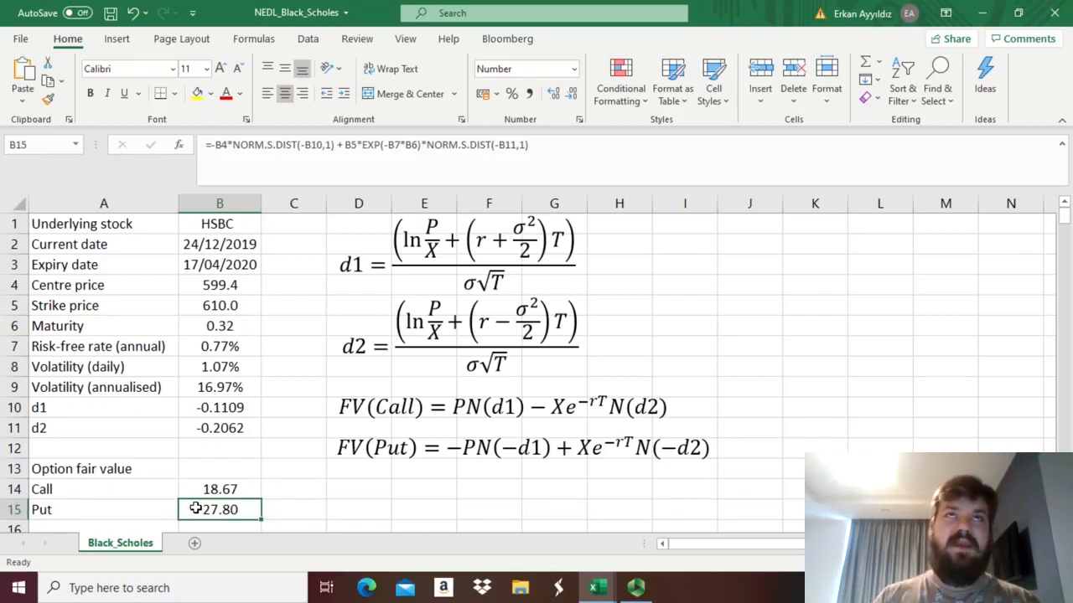
Set the strike price in B5 to 590 and check the resulting call fair value.
click(215, 302)
text(590)
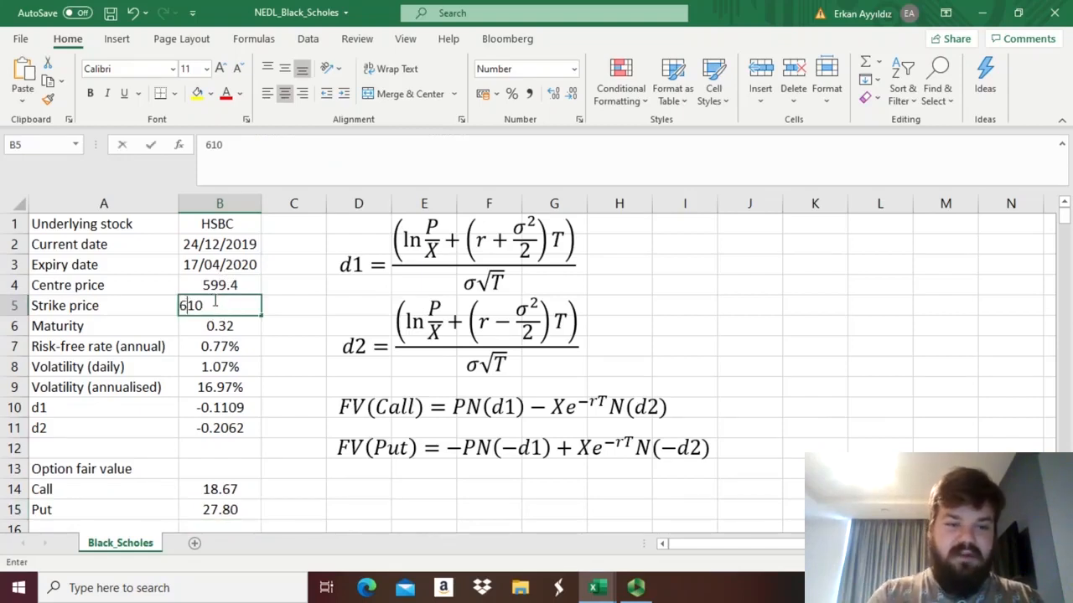
key(Return)
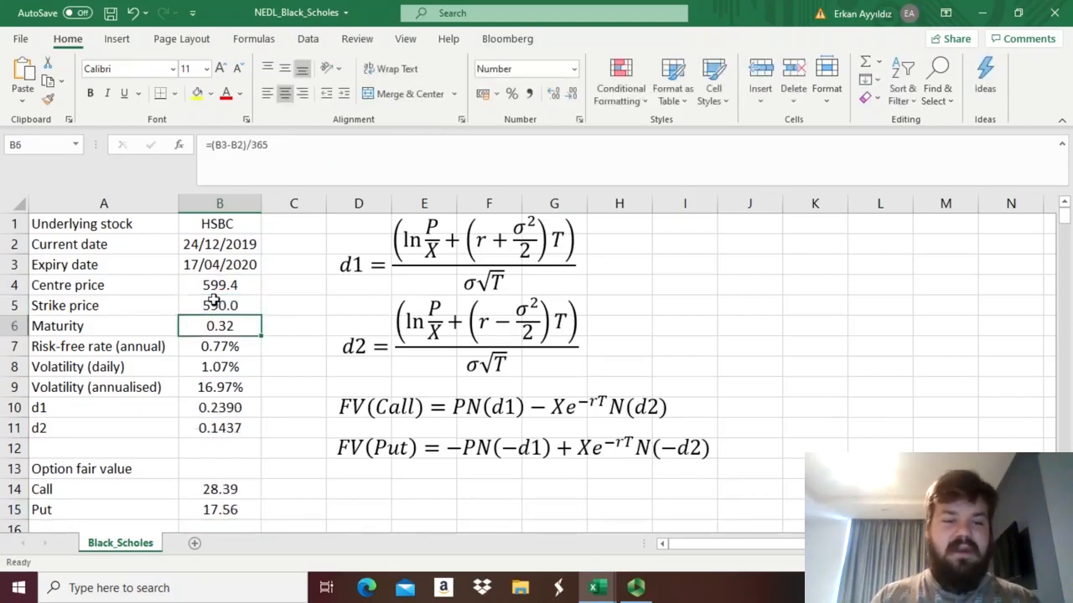
click(222, 490)
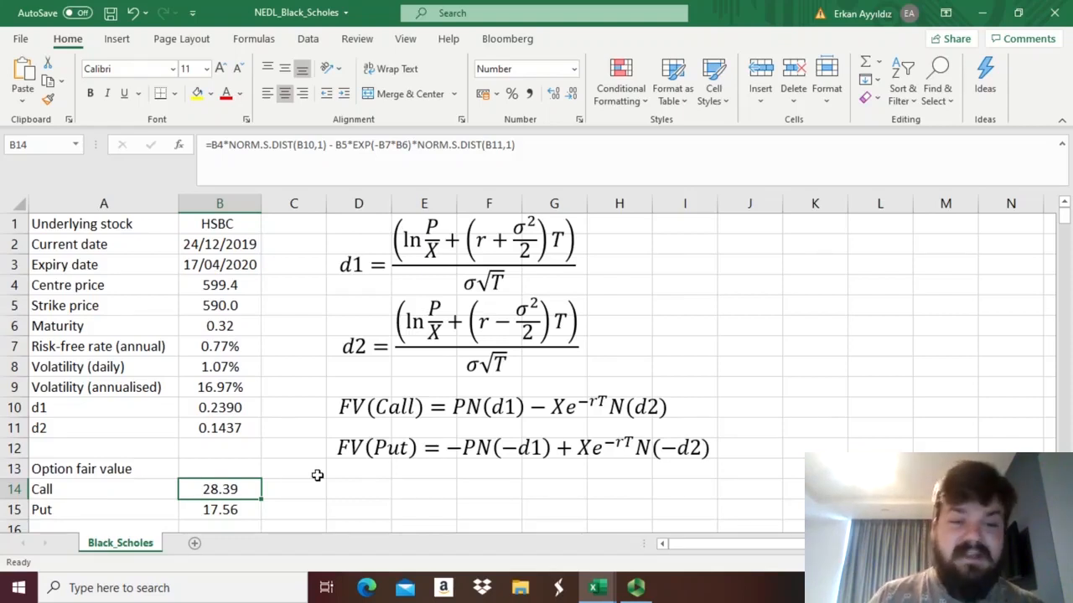
Set the strike price in B5 to 600.
click(201, 305)
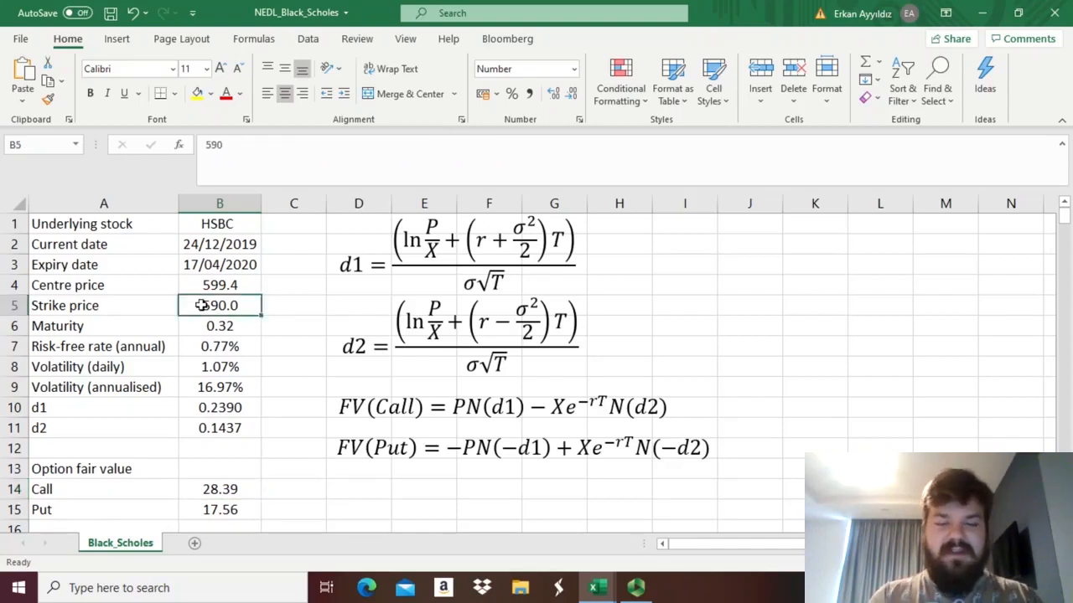
text(600)
key(Return)
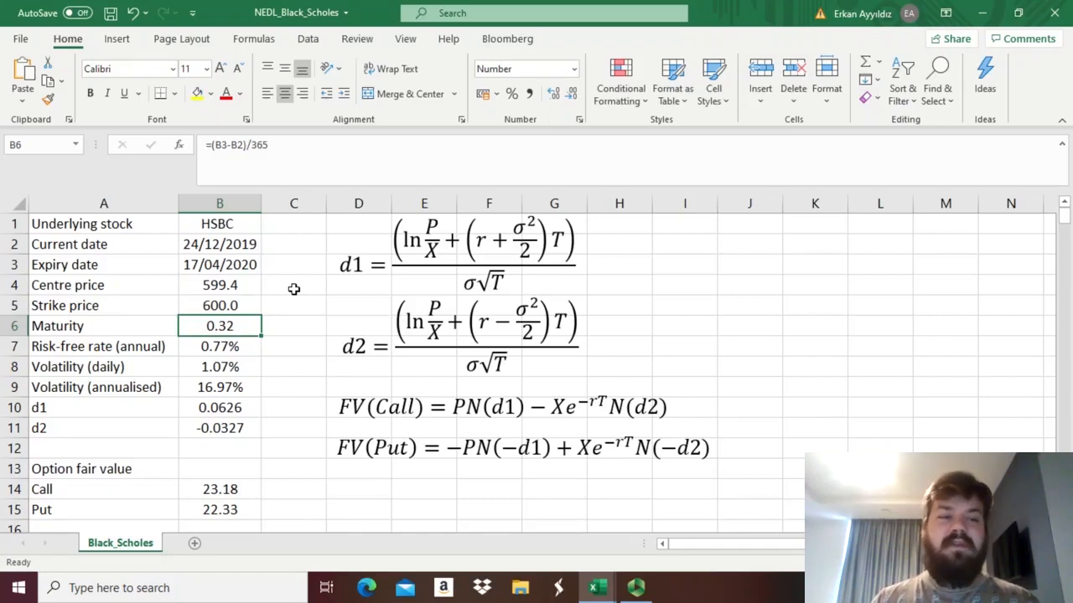
Test the call and put fair values with an expiry date of 17/04/2021 in B3, and undo the date change.
click(249, 262)
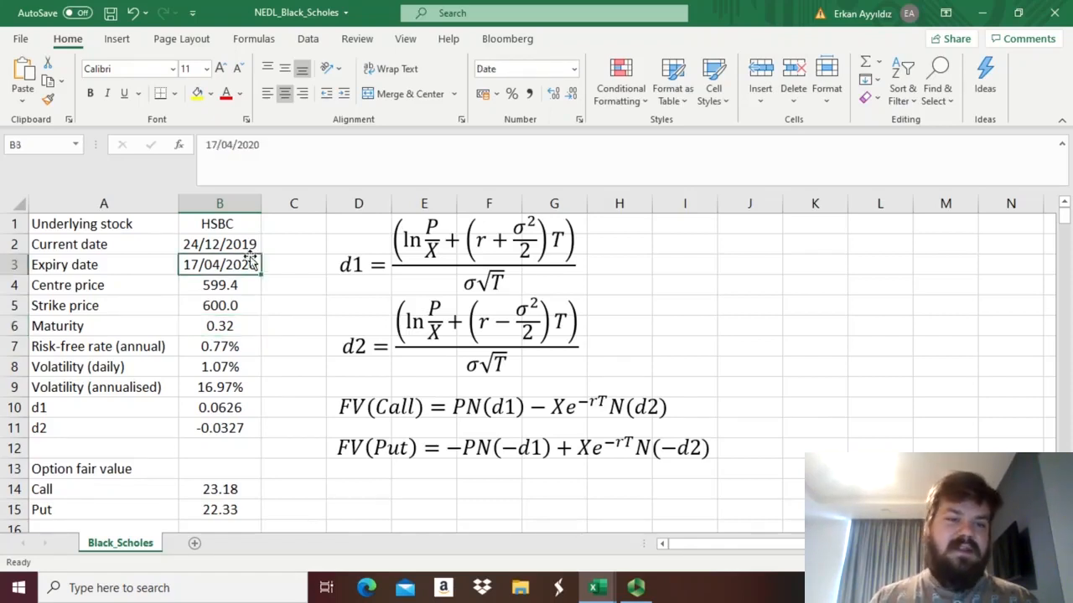
click(297, 149)
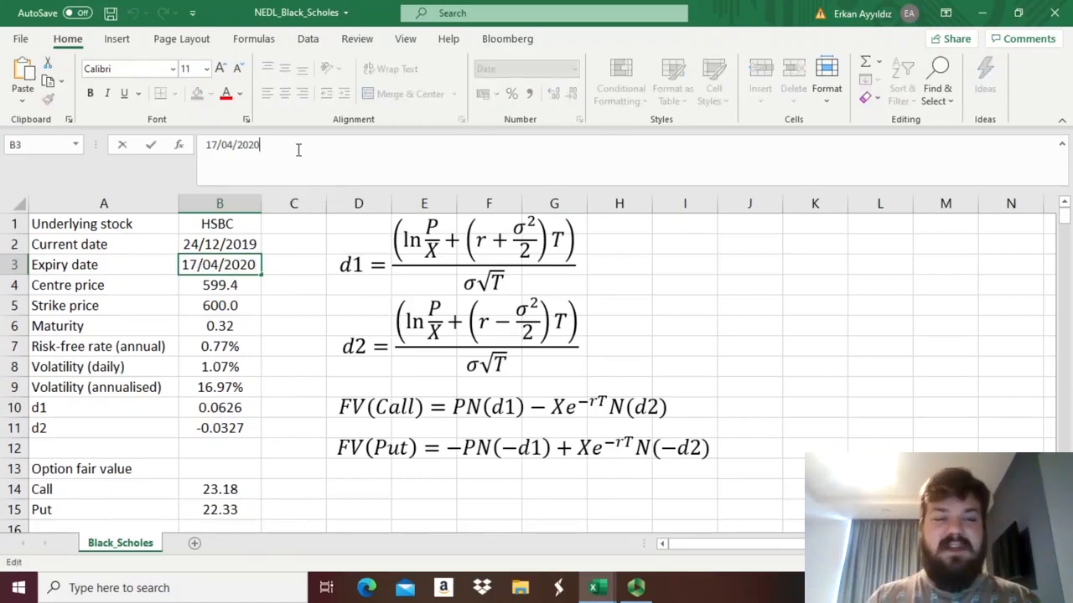
key(BackSpace)
text(1)
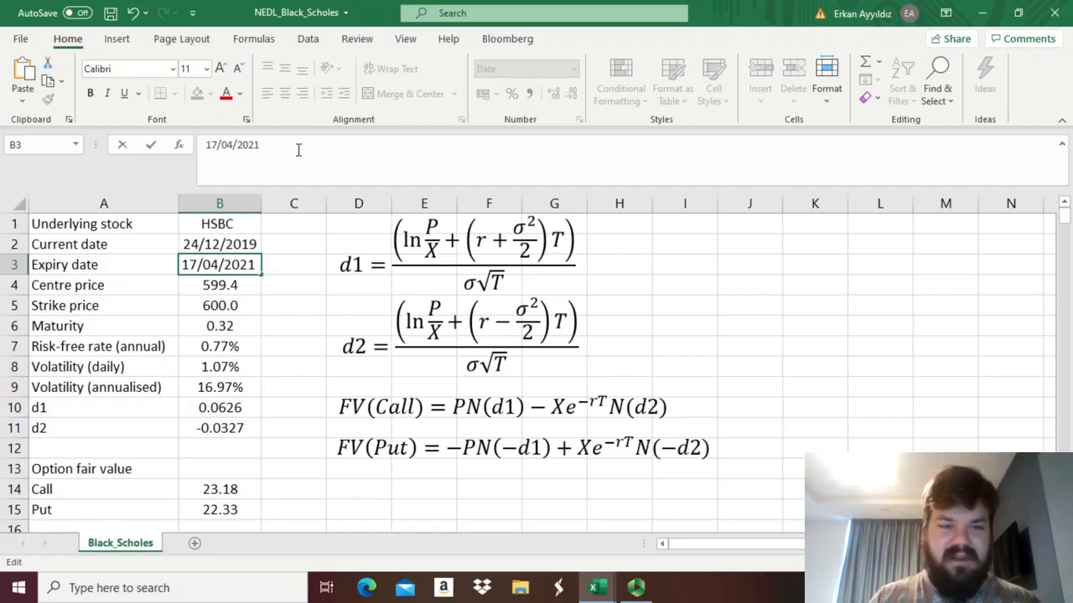
key(Return)
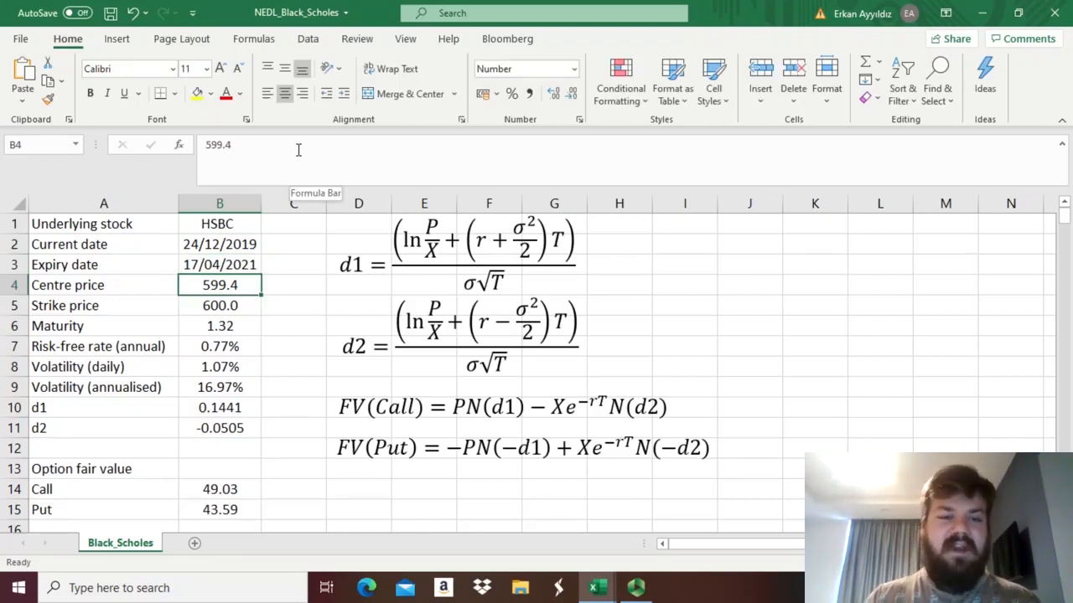
click(201, 471)
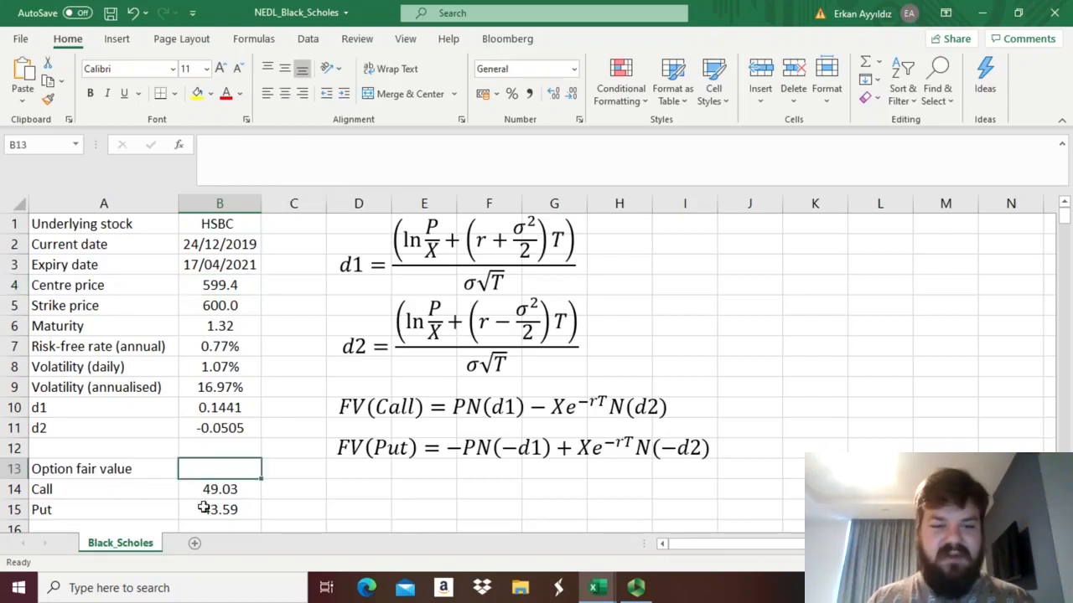
click(204, 507)
click(215, 267)
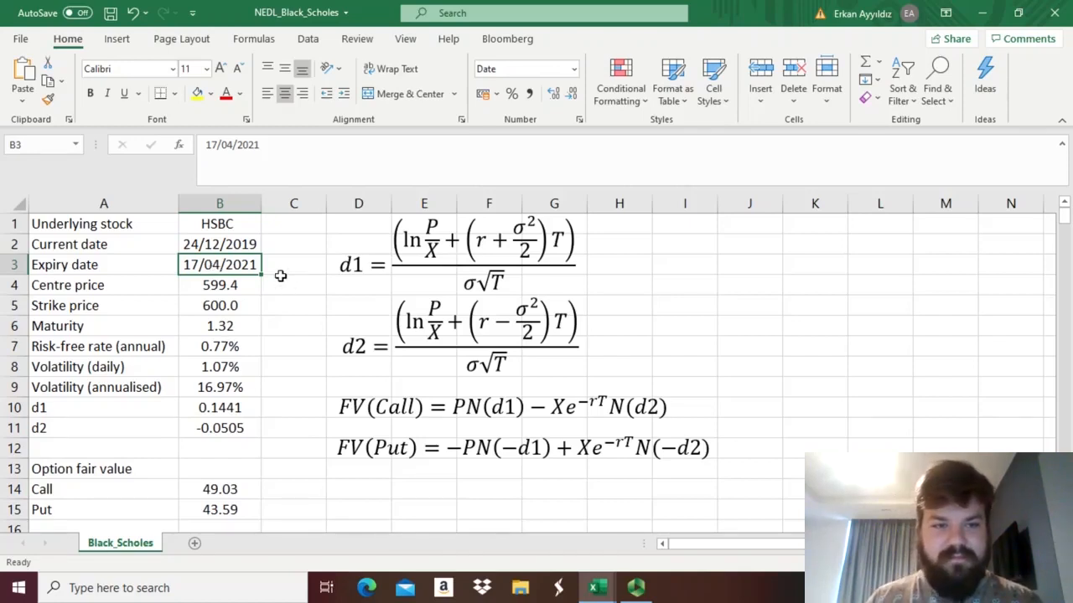
key(ctrl+z)
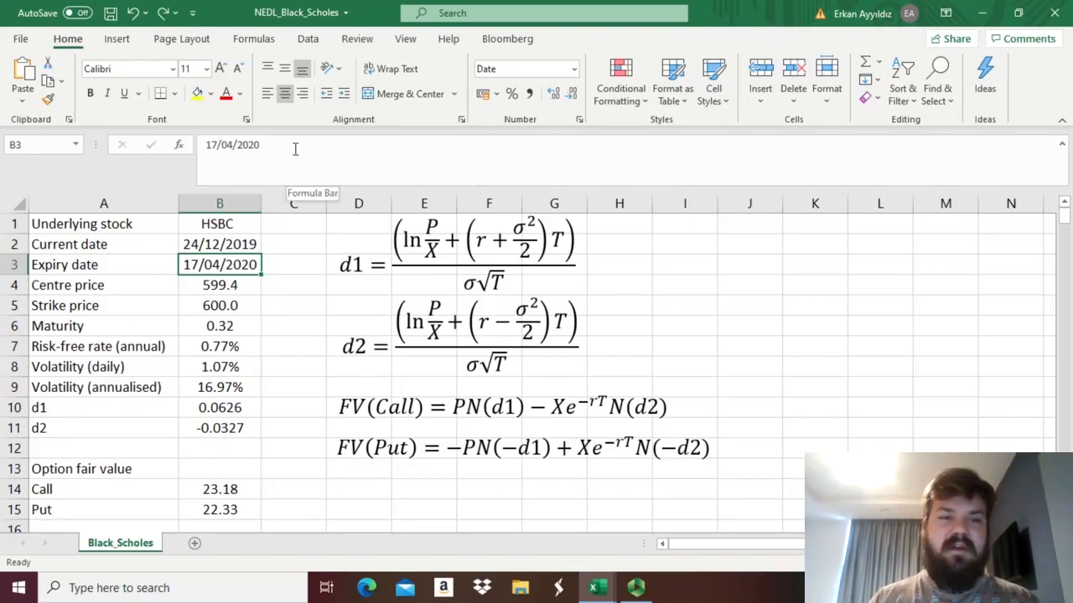
Test the option fair values with the expiry date in B3 shortened to 17/01/2020, and undo the date change.
click(236, 144)
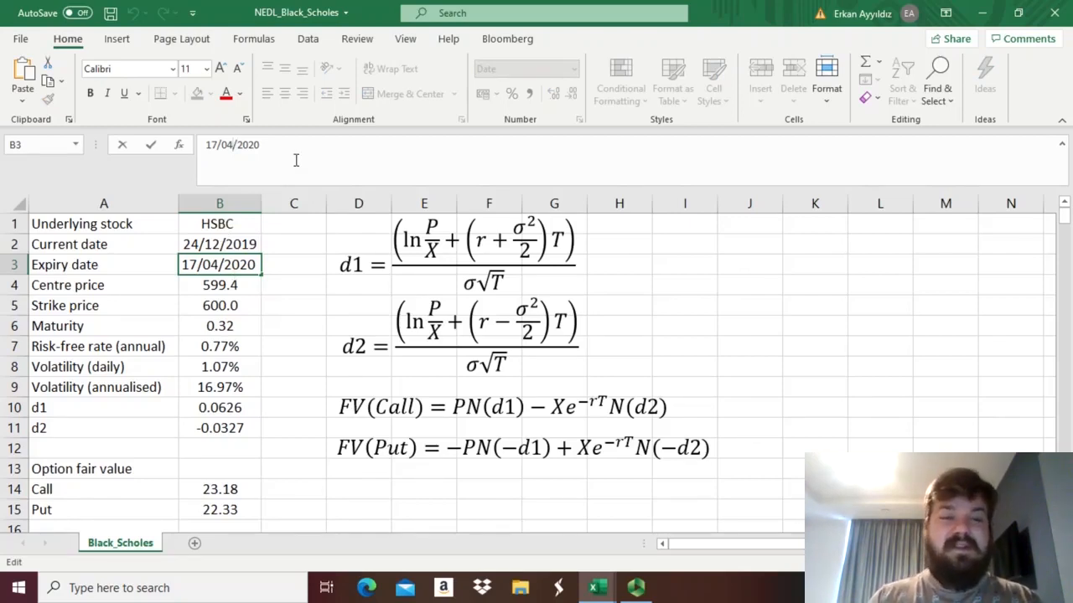
key(BackSpace)
text(1)
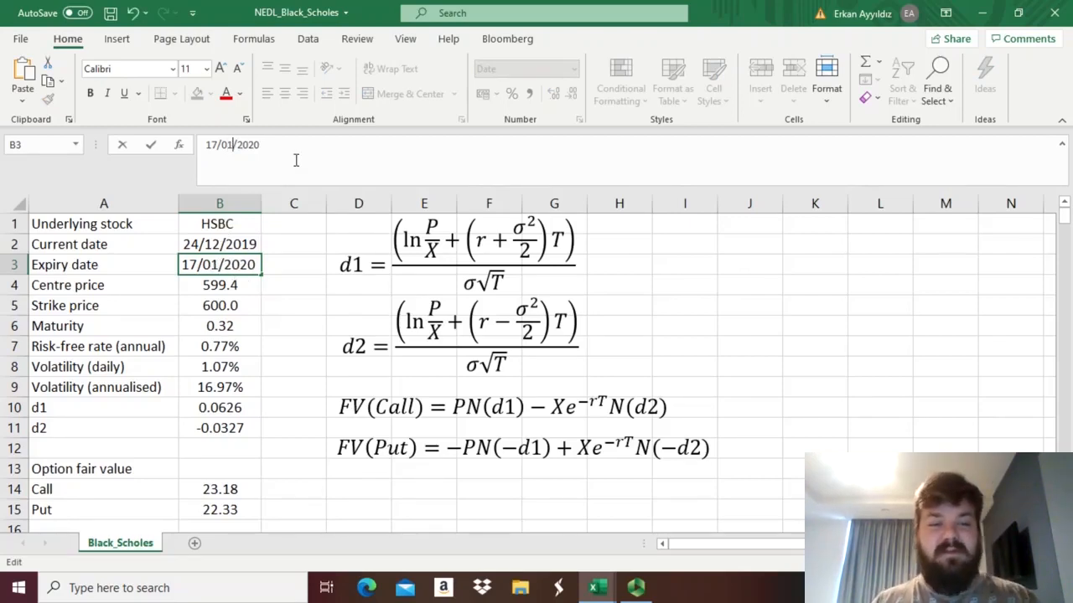
key(Return)
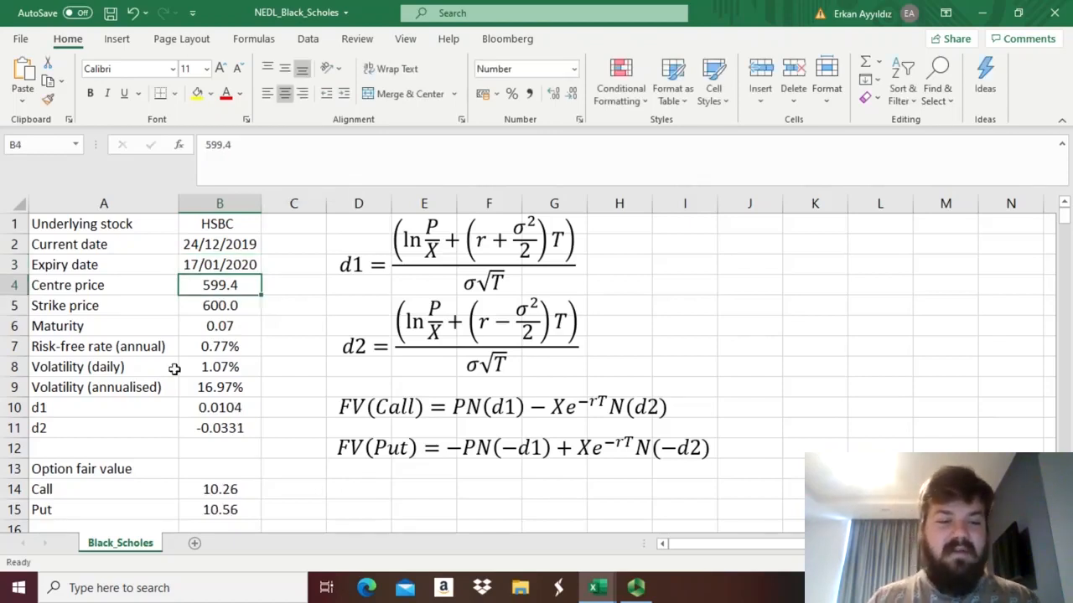
click(229, 510)
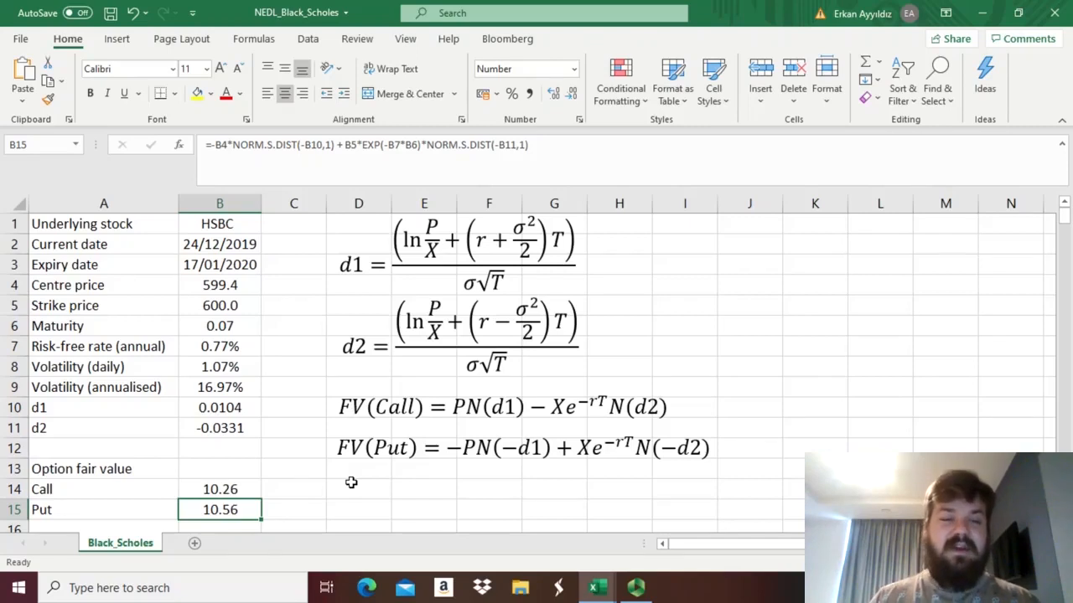
click(244, 260)
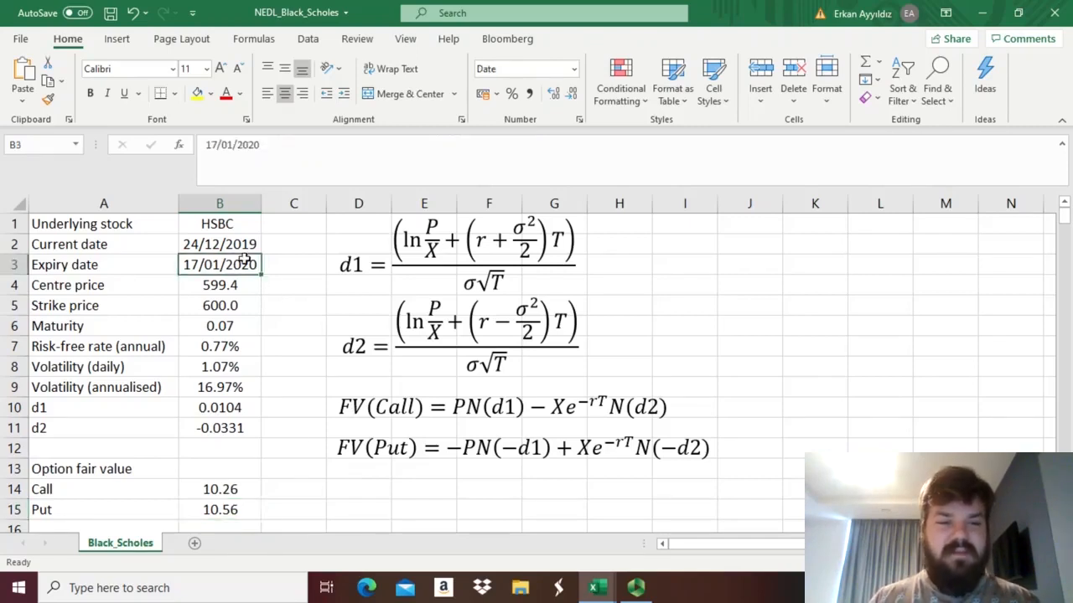
key(ctrl+z)
Overwrite the daily volatility in B8 with 2% to test its effect on the call and put fair values.
click(217, 364)
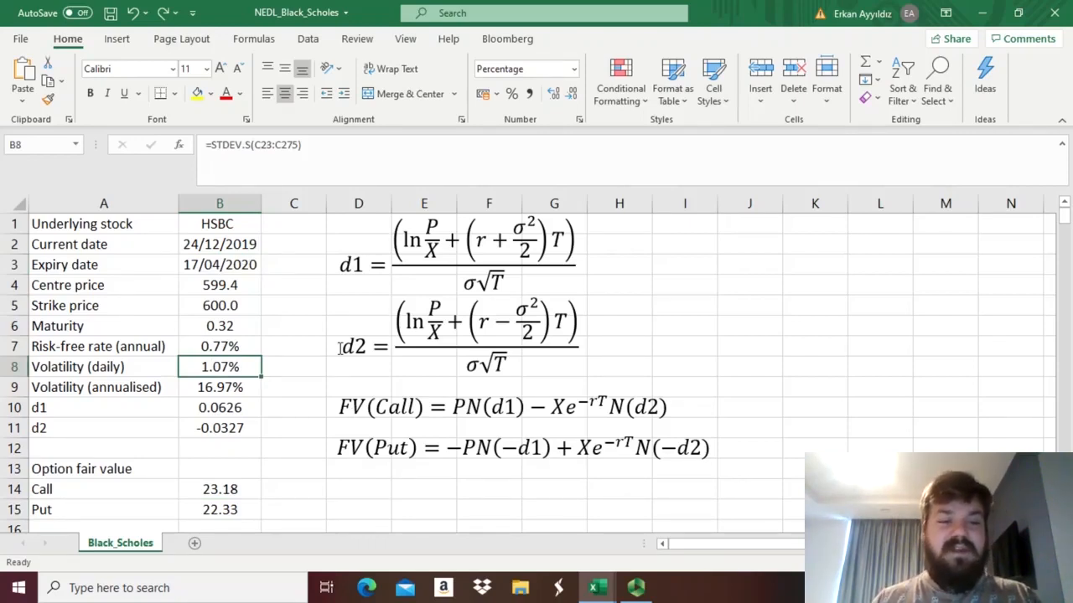
text(2)
key(Return)
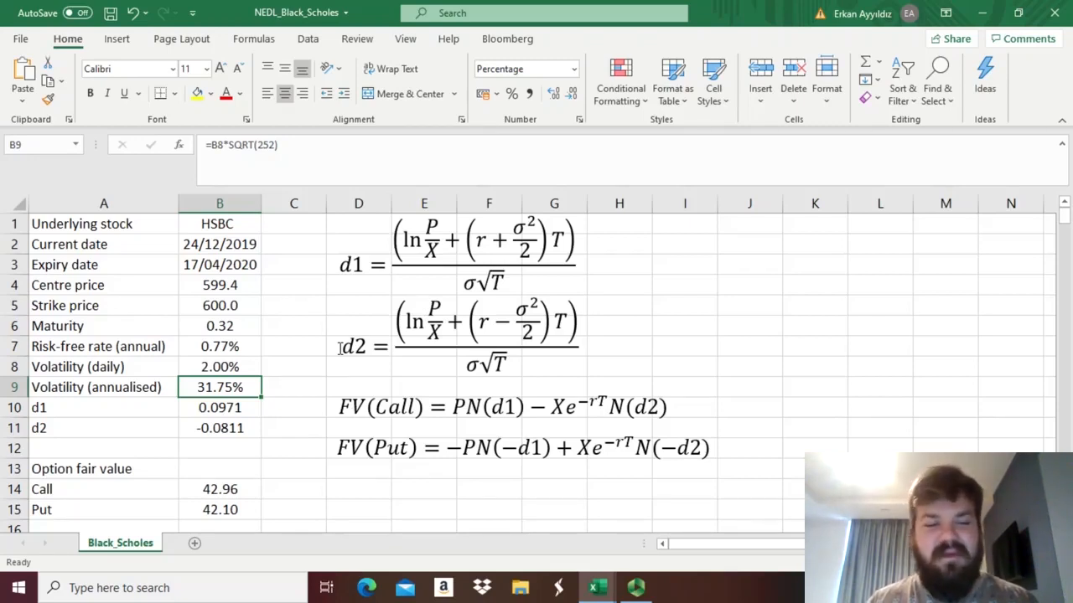
Test a daily volatility of 0.5% in B8, and undo both volatility changes to restore the STDEV.S formula.
key(Up)
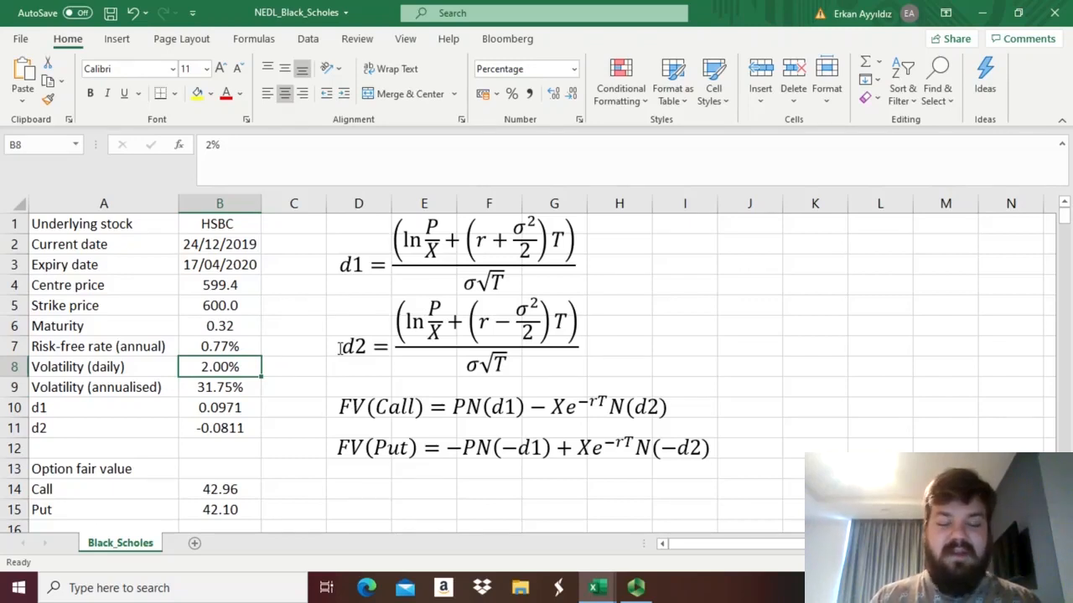
text(0.5)
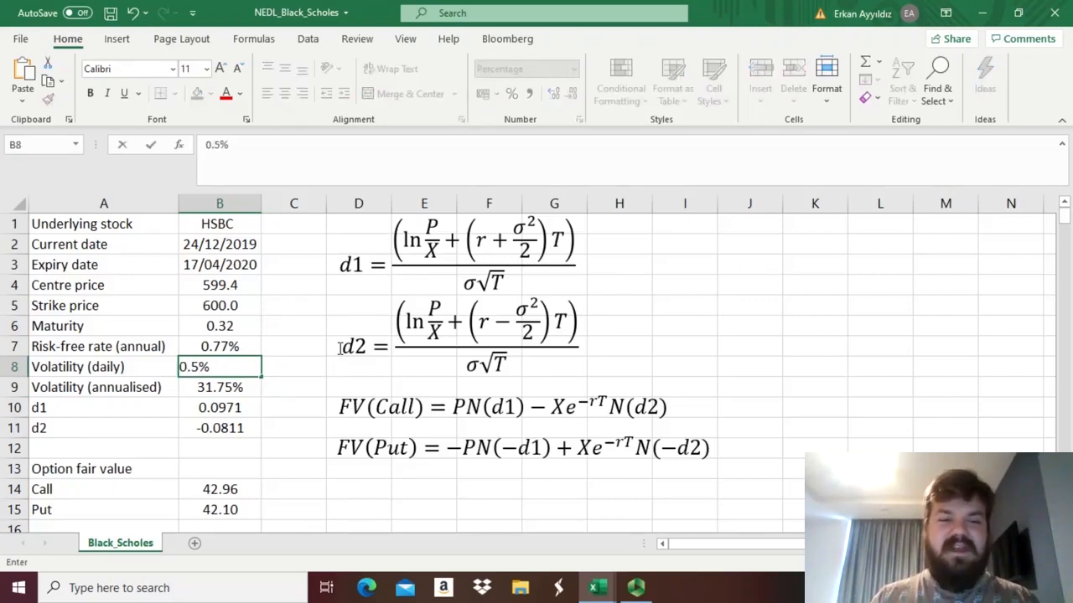
key(Return)
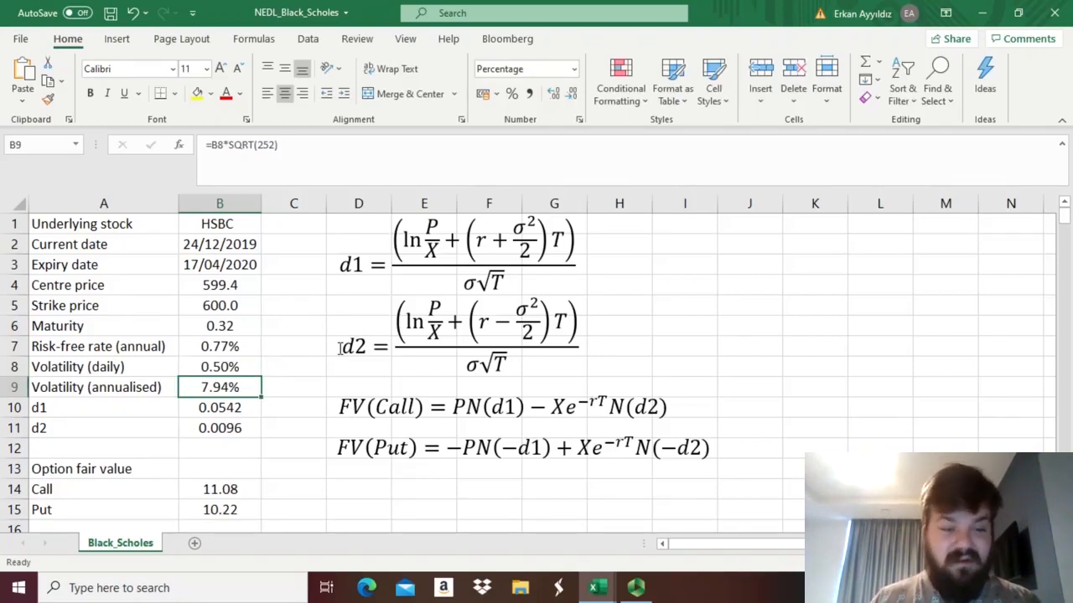
key(ctrl+z)
key(ctrl+z)
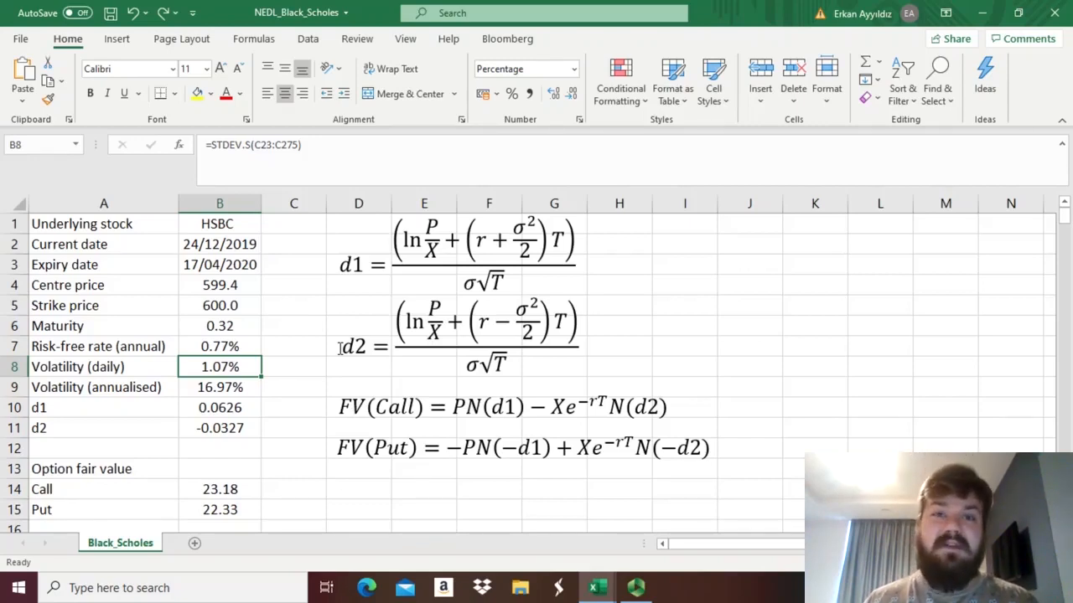
Examine the market bid and ask premia for the call and the put in B18:C19.
key(Down)
key(Down)
key(Down)
key(Down)
key(Down)
key(Down)
key(Down)
key(Down)
key(Down)
key(Down)
key(Down)
key(Down)
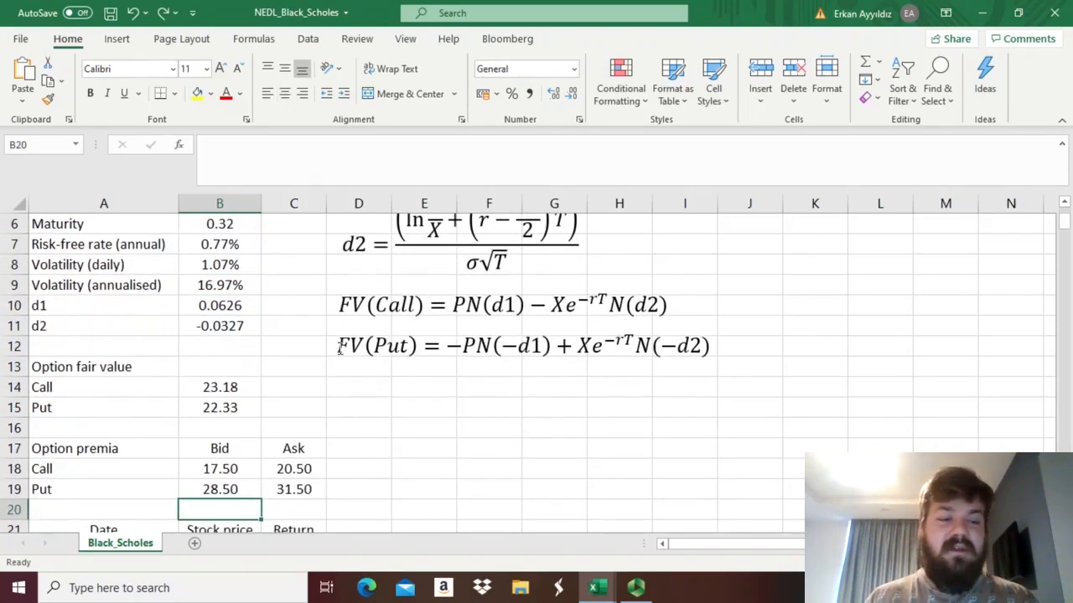
click(391, 483)
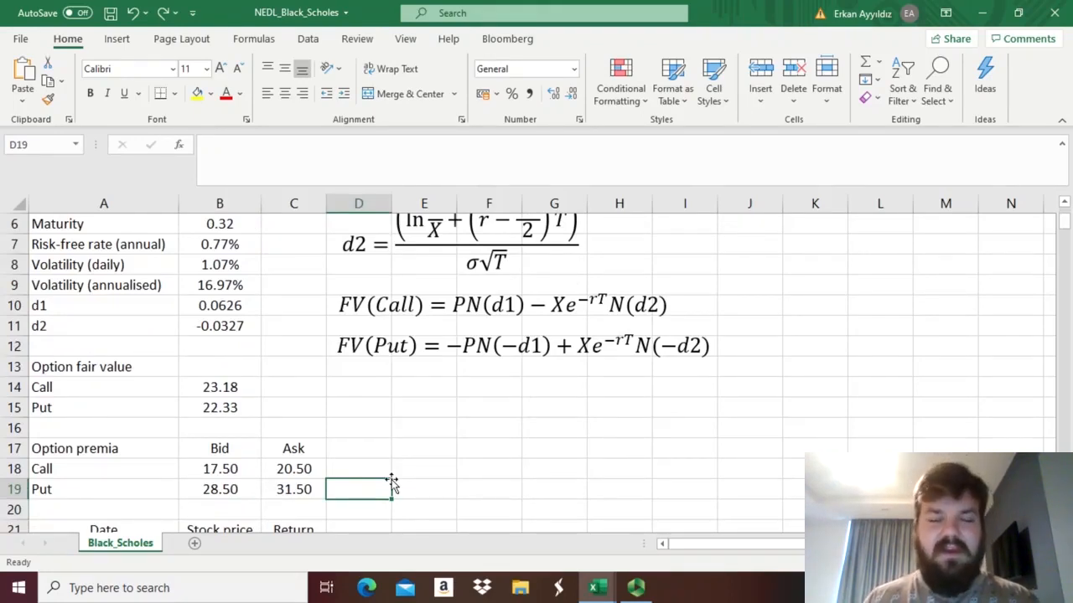
drag(225, 464, 289, 469)
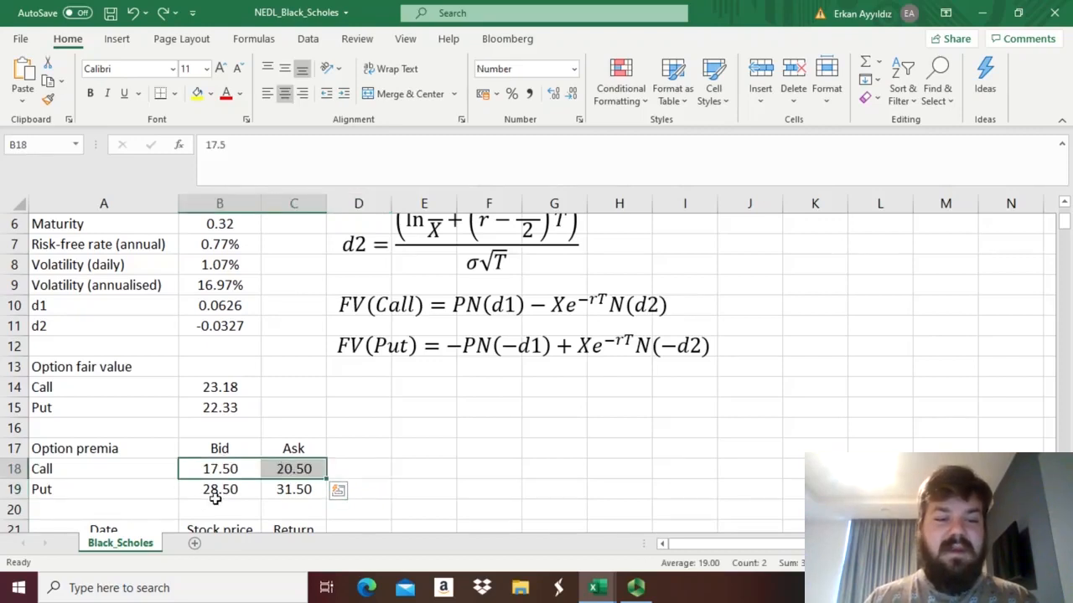
drag(210, 490, 301, 487)
click(394, 471)
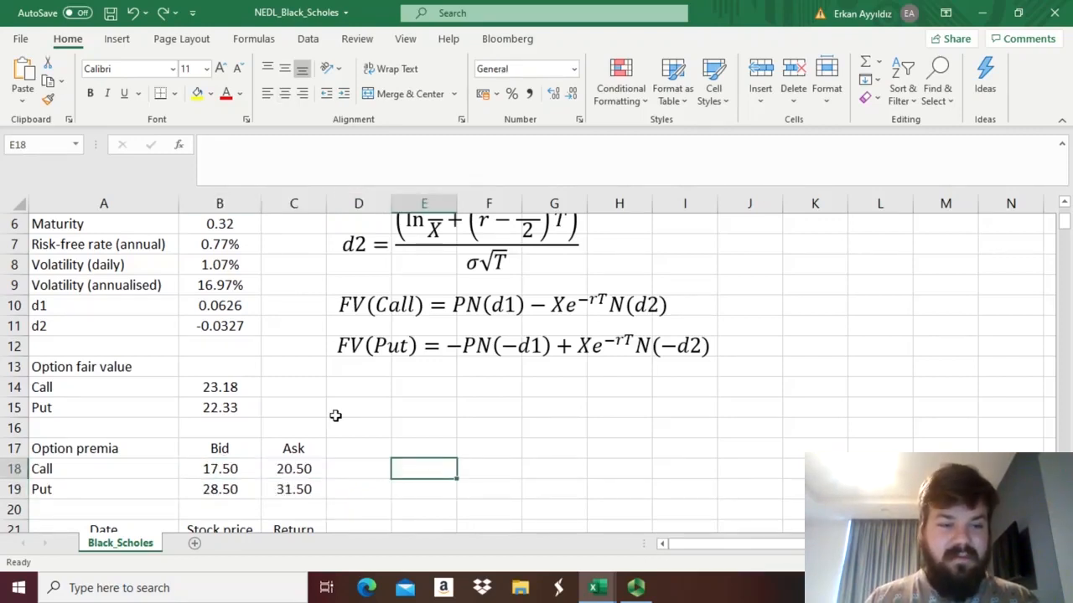
Compare the call fair value in B14 with the call's ask premium in C18.
click(225, 387)
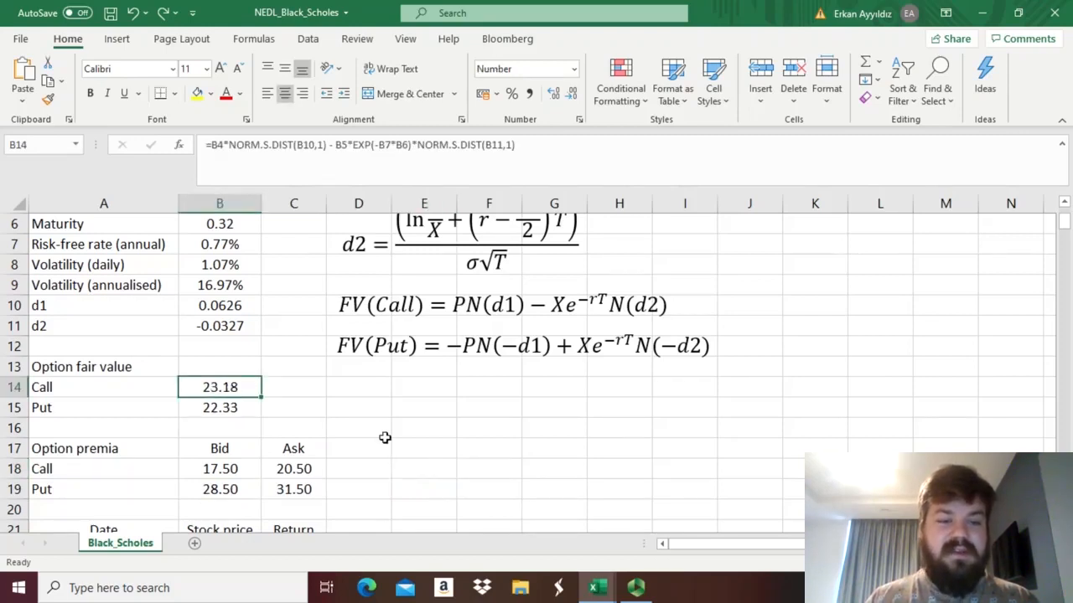
click(294, 469)
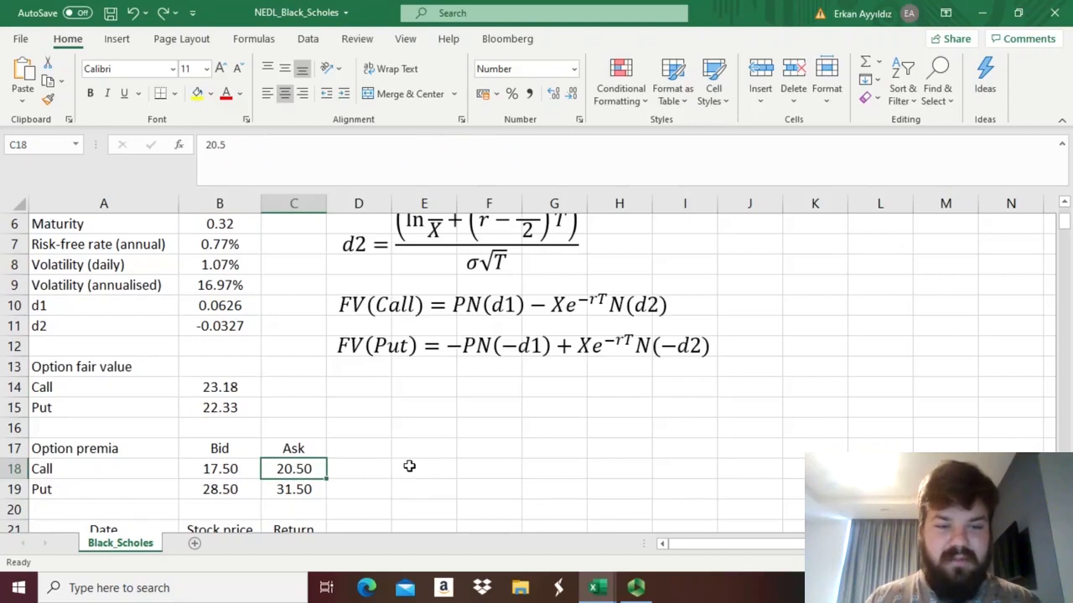
click(409, 466)
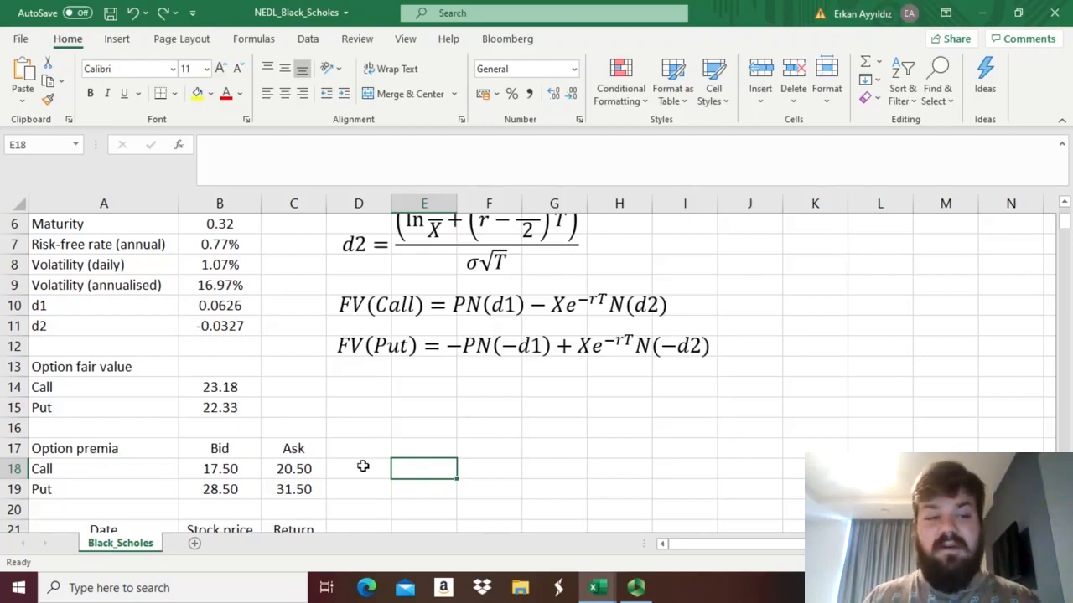
click(224, 392)
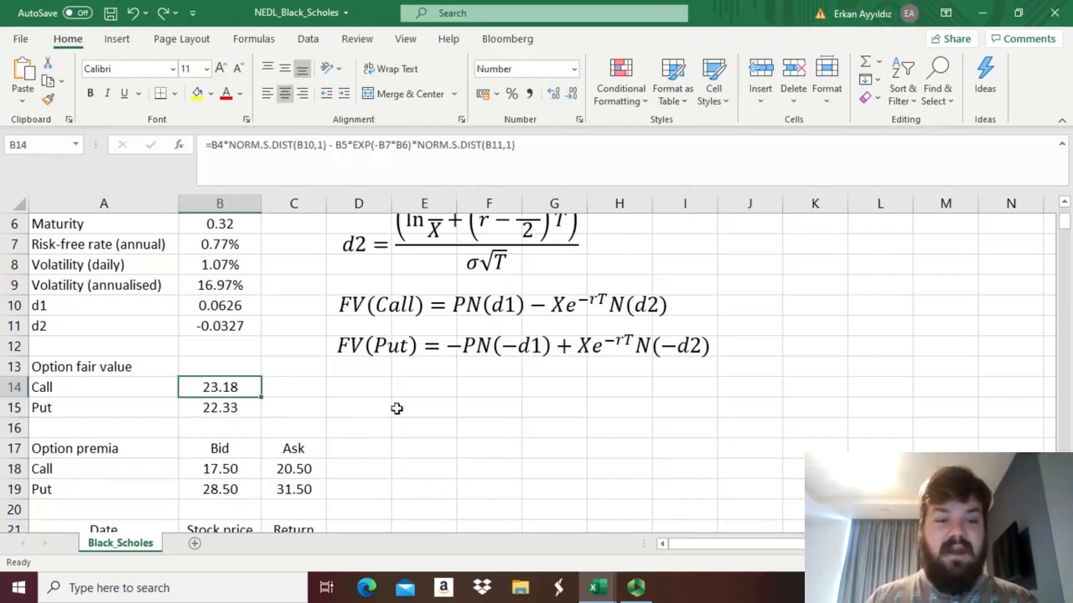
click(288, 473)
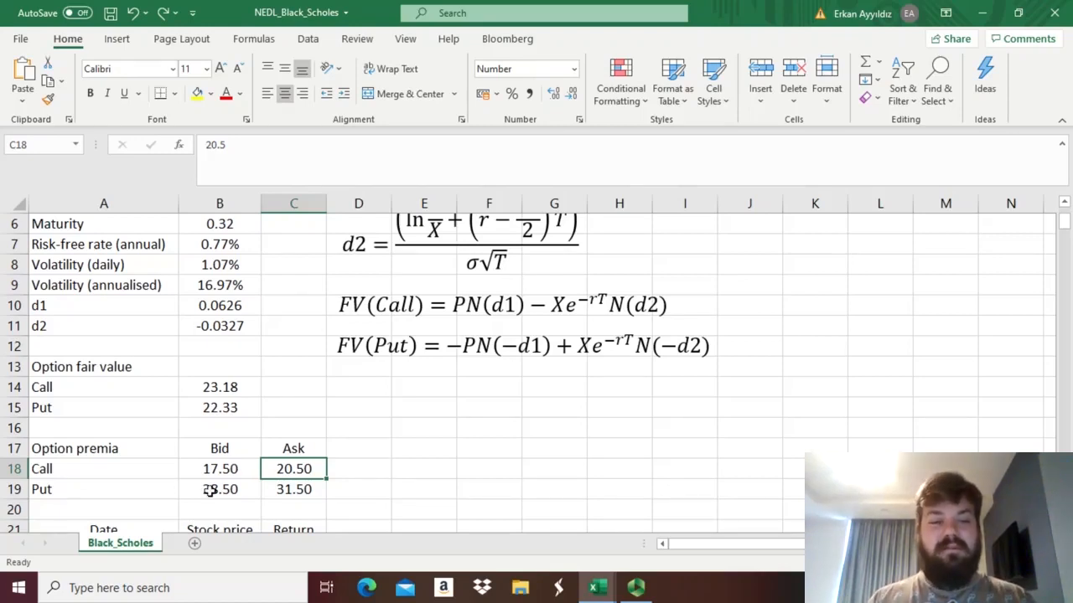
Compare the put fair value in B15 with the put's bid premium in B19, and review the annualised volatility in B9.
click(227, 409)
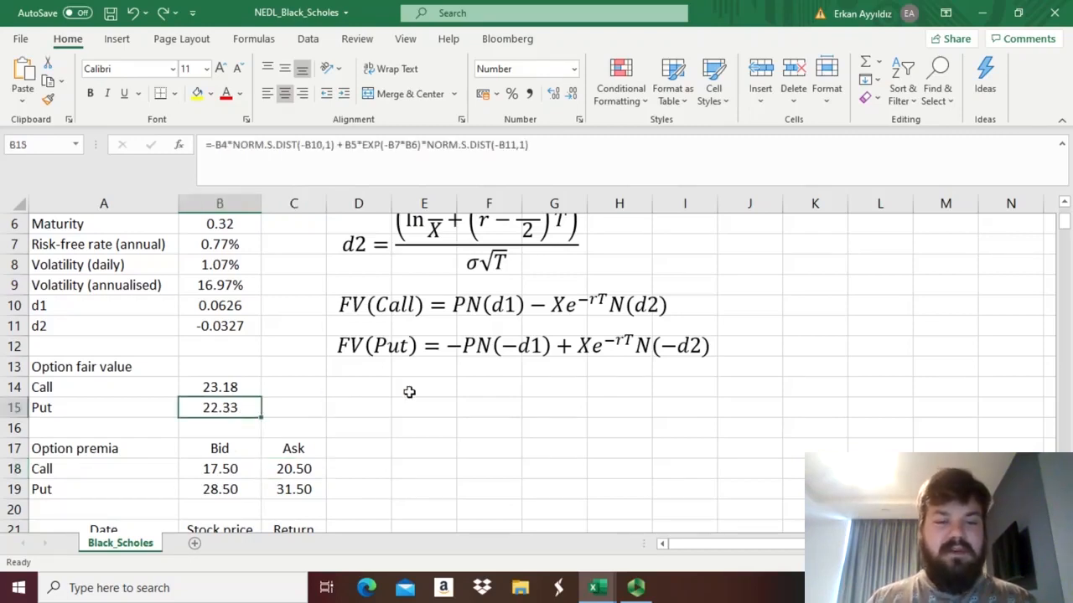
click(212, 490)
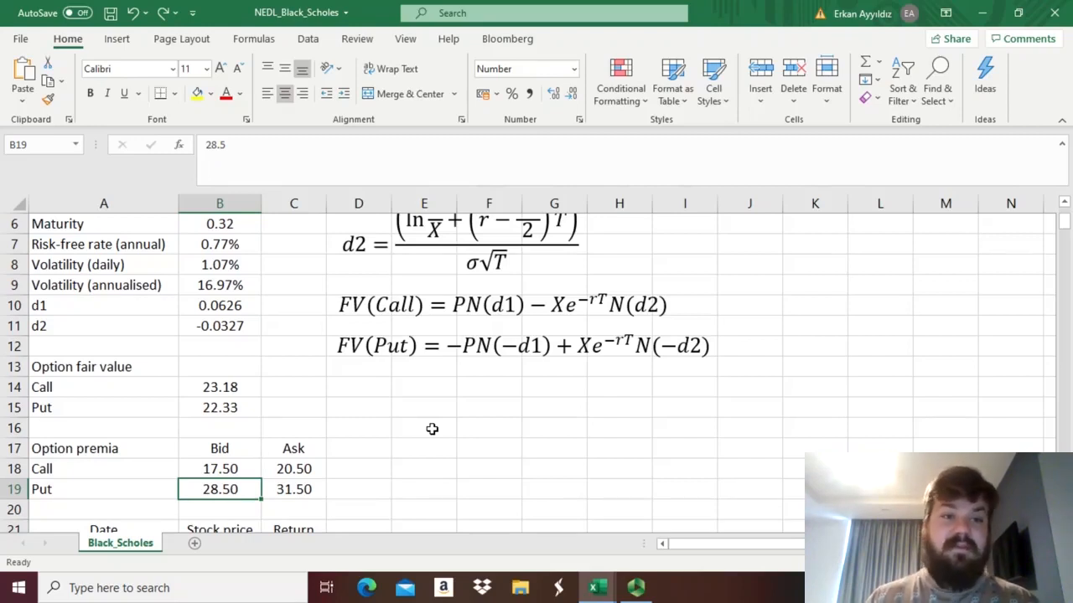
click(222, 407)
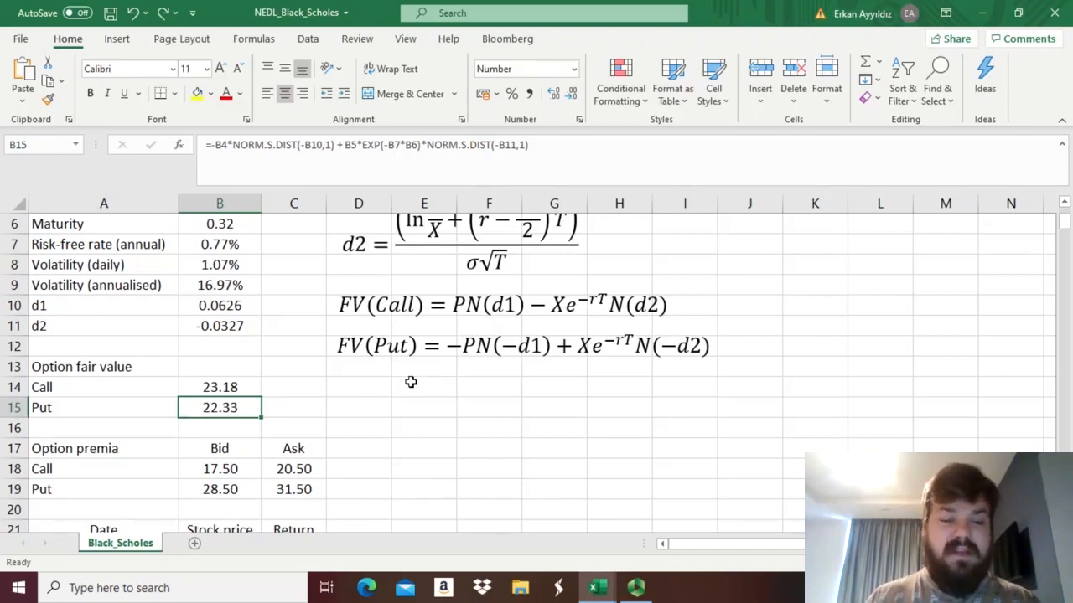
click(211, 486)
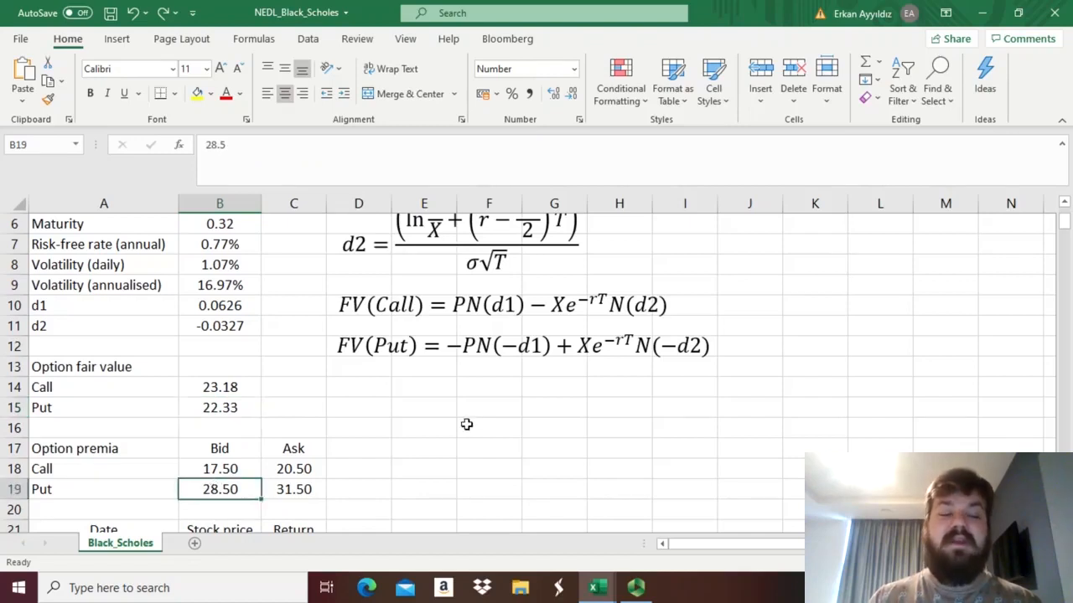
click(231, 408)
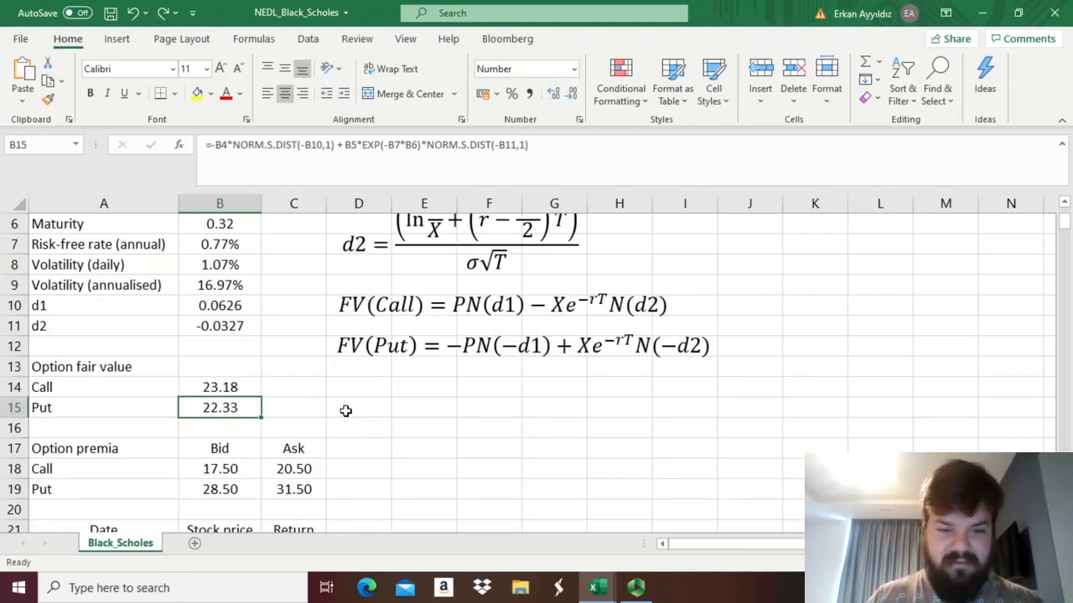
click(345, 411)
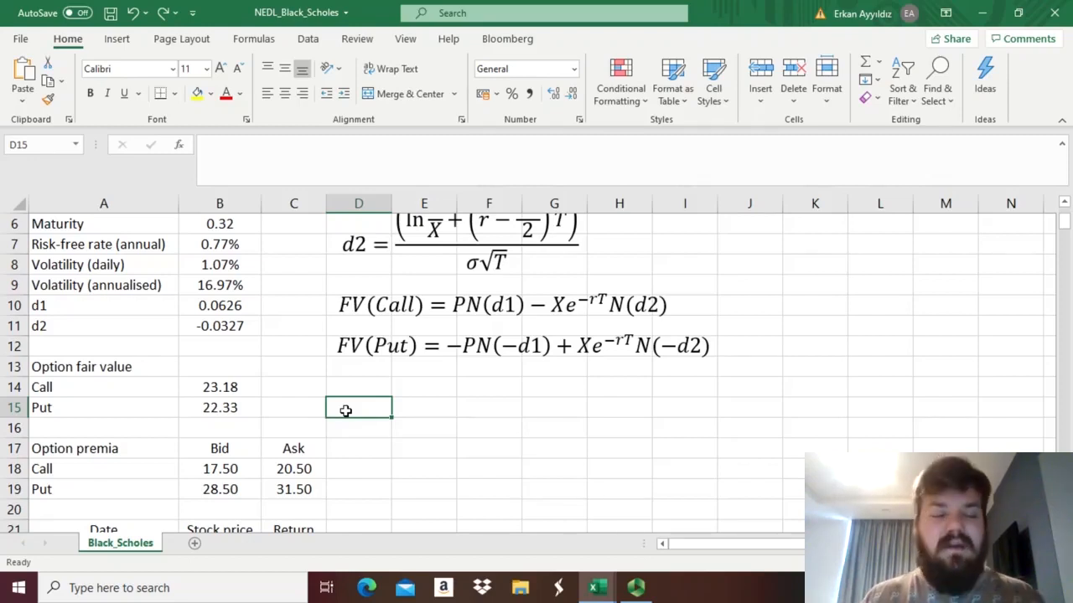
click(204, 281)
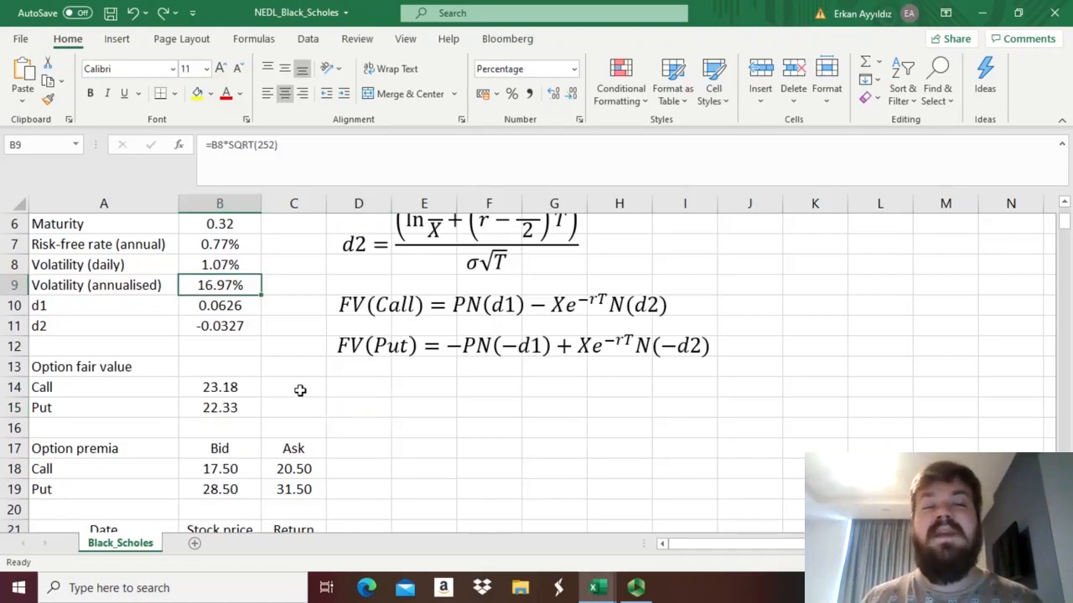